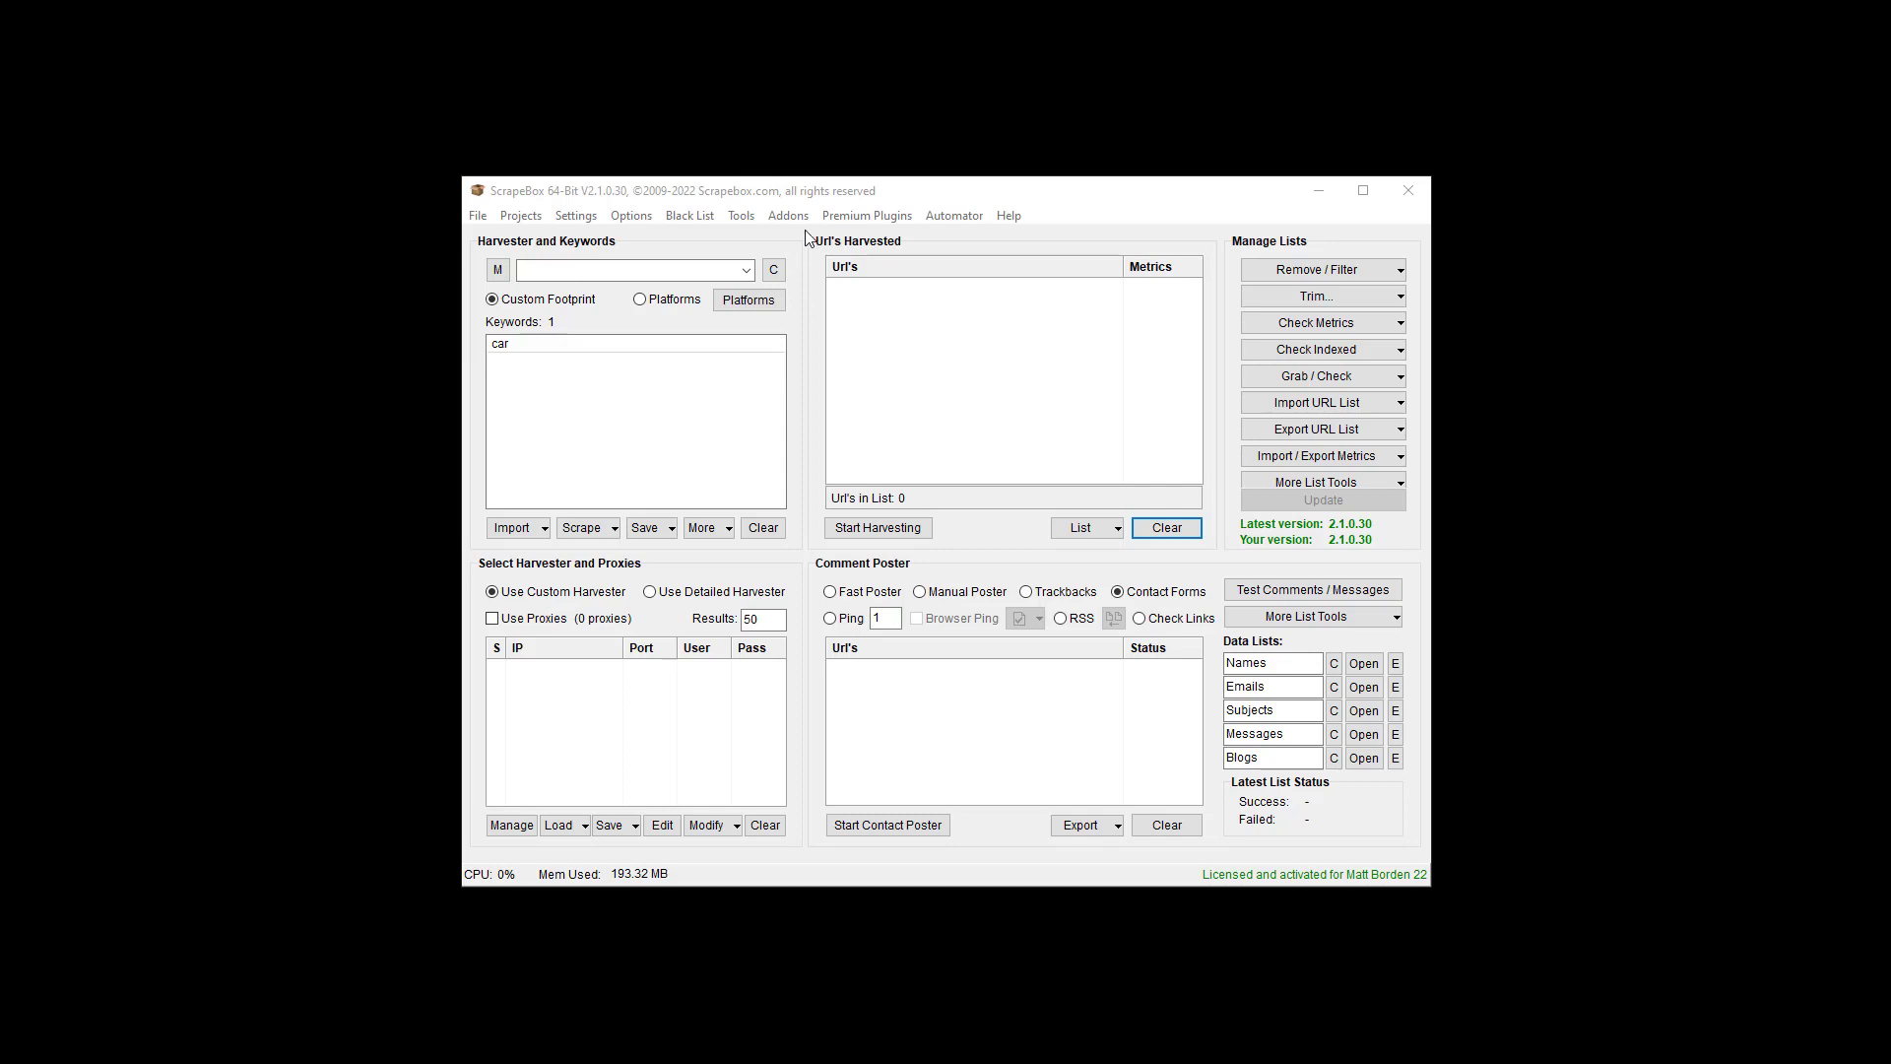
- Confirm ScrapeBox Socket Tool is listed under Available Addons, then launch it from the Addons menu
click(805, 218)
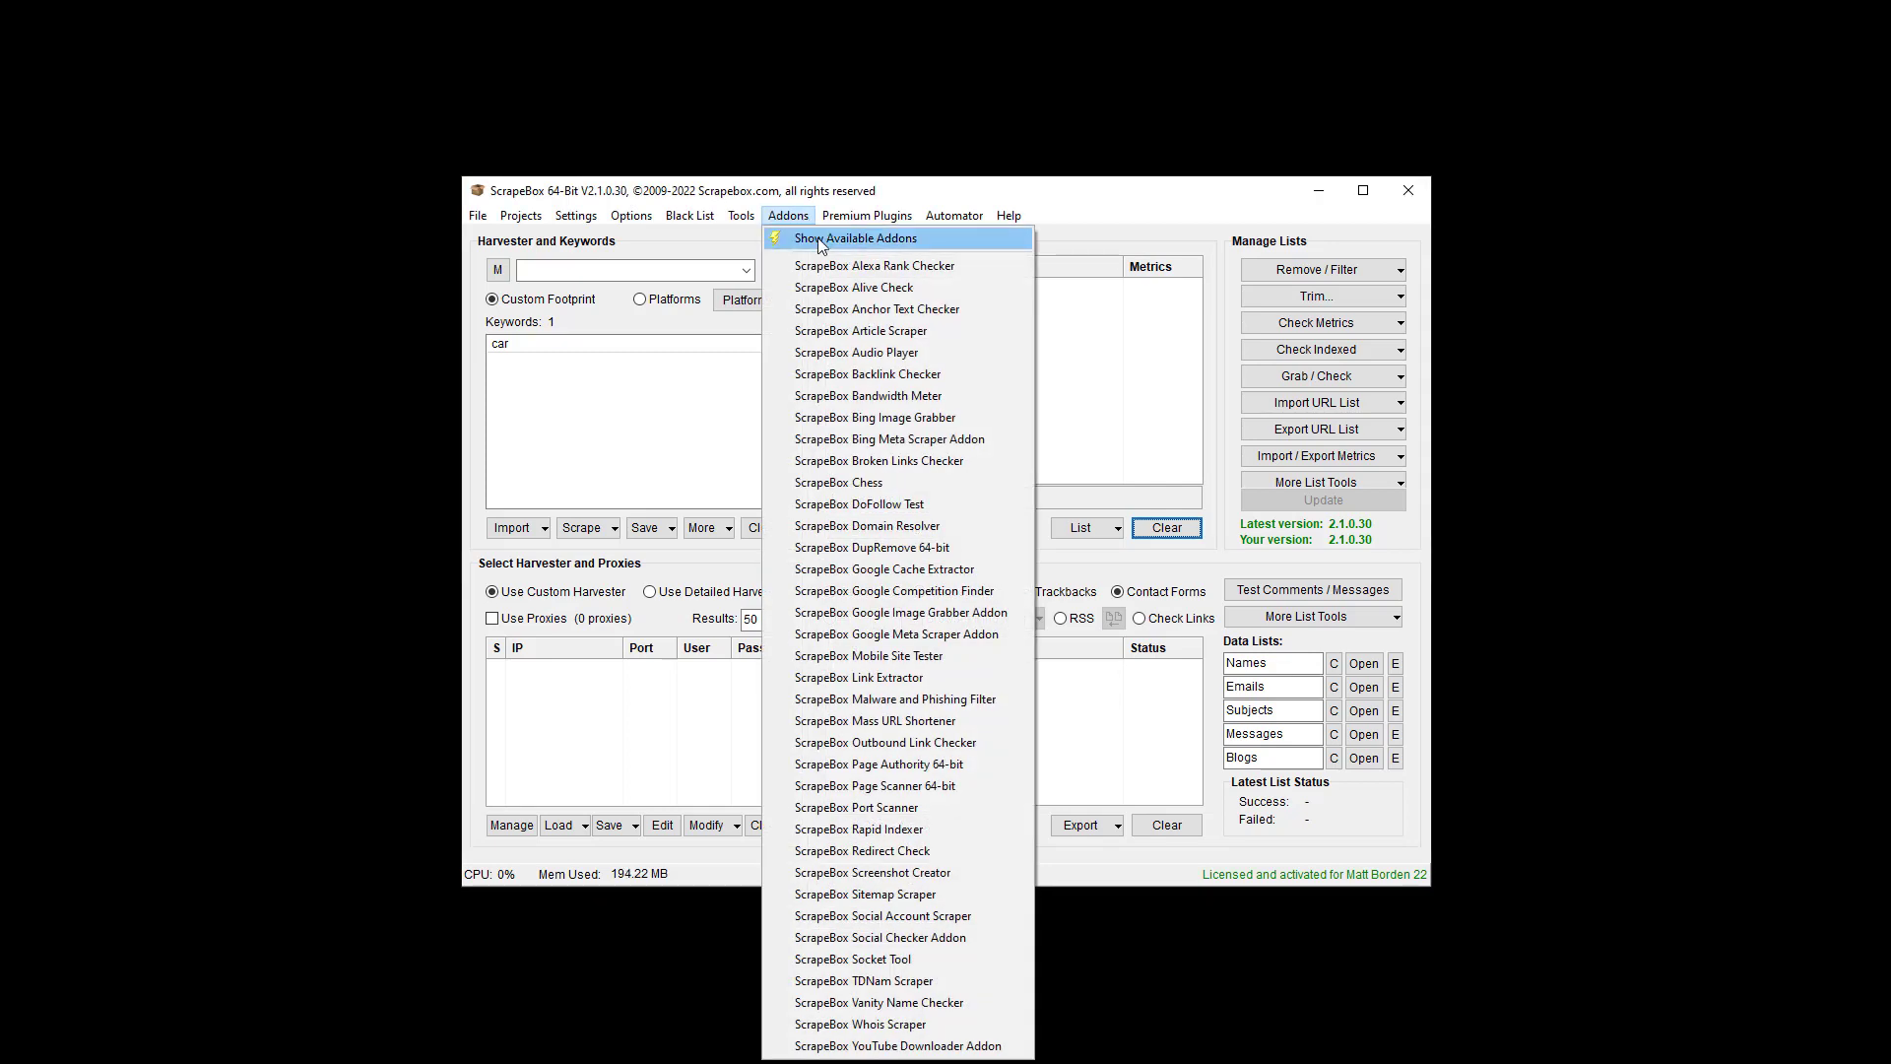
click(818, 238)
scroll(827, 424, down, 10)
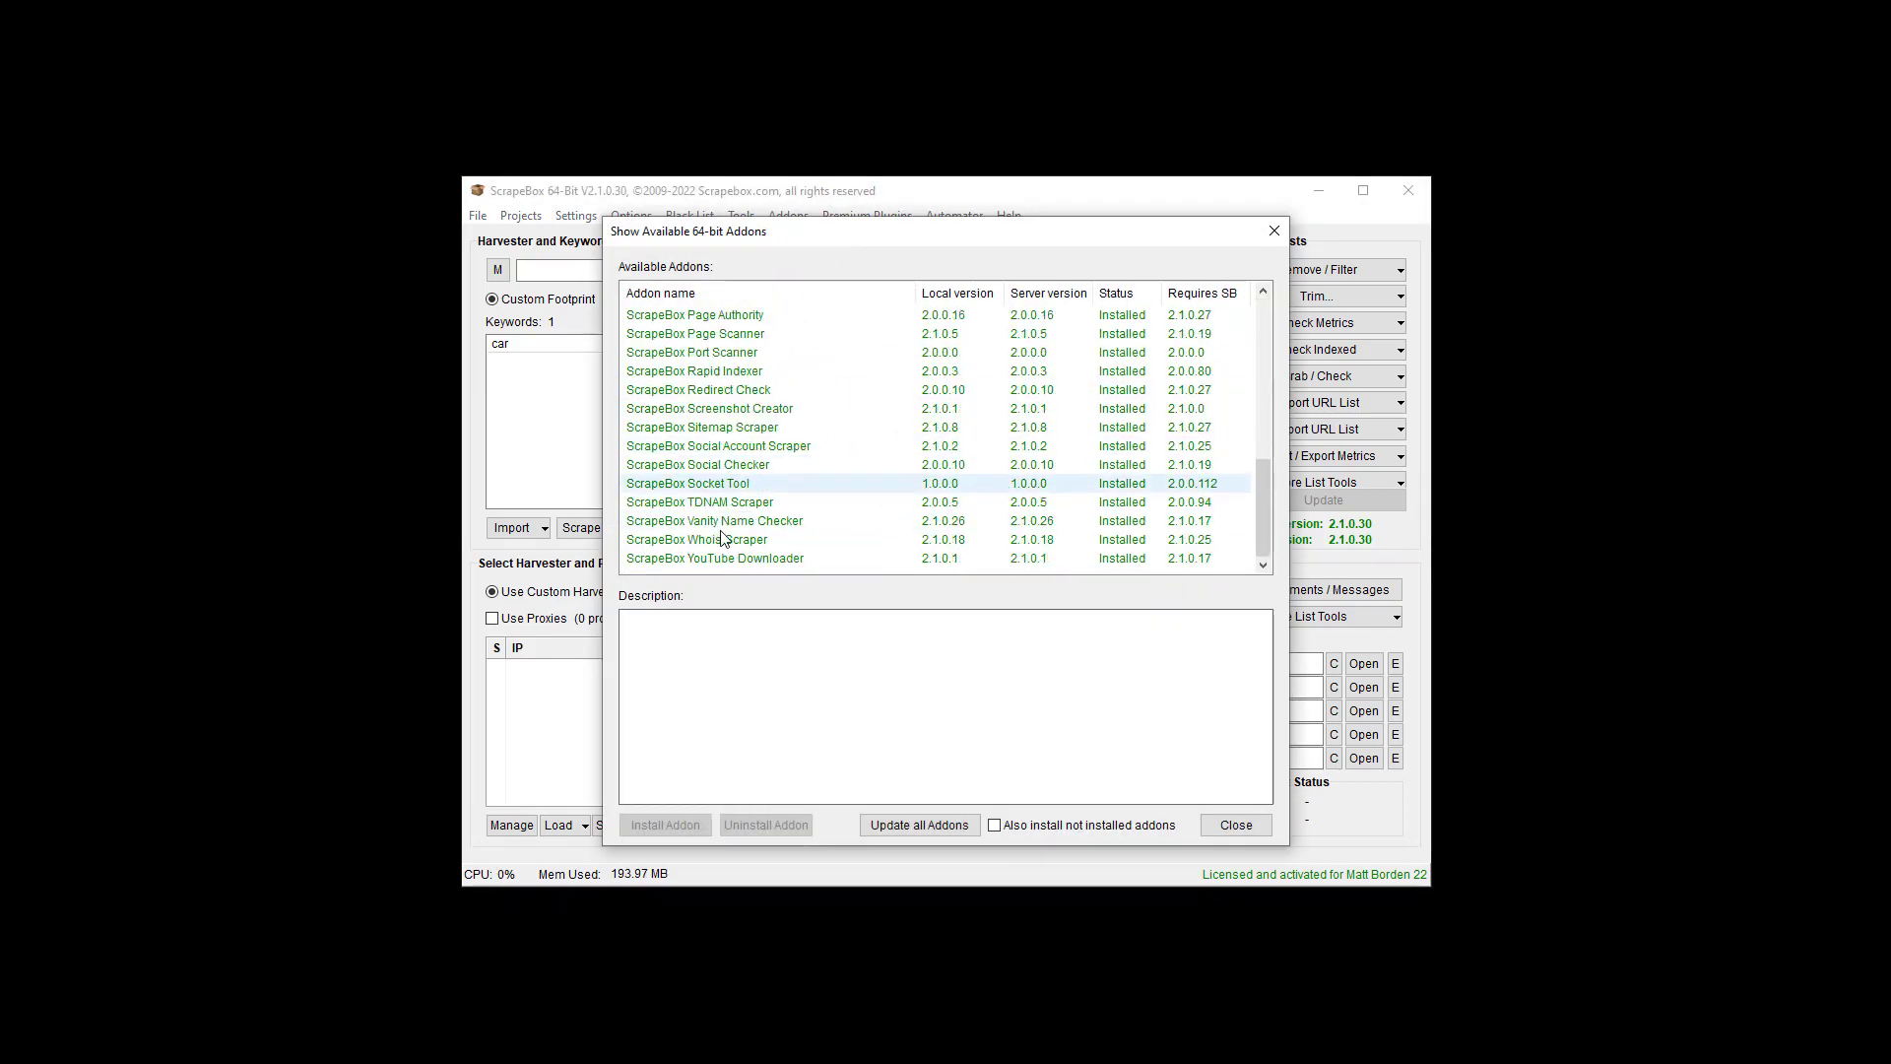
click(759, 484)
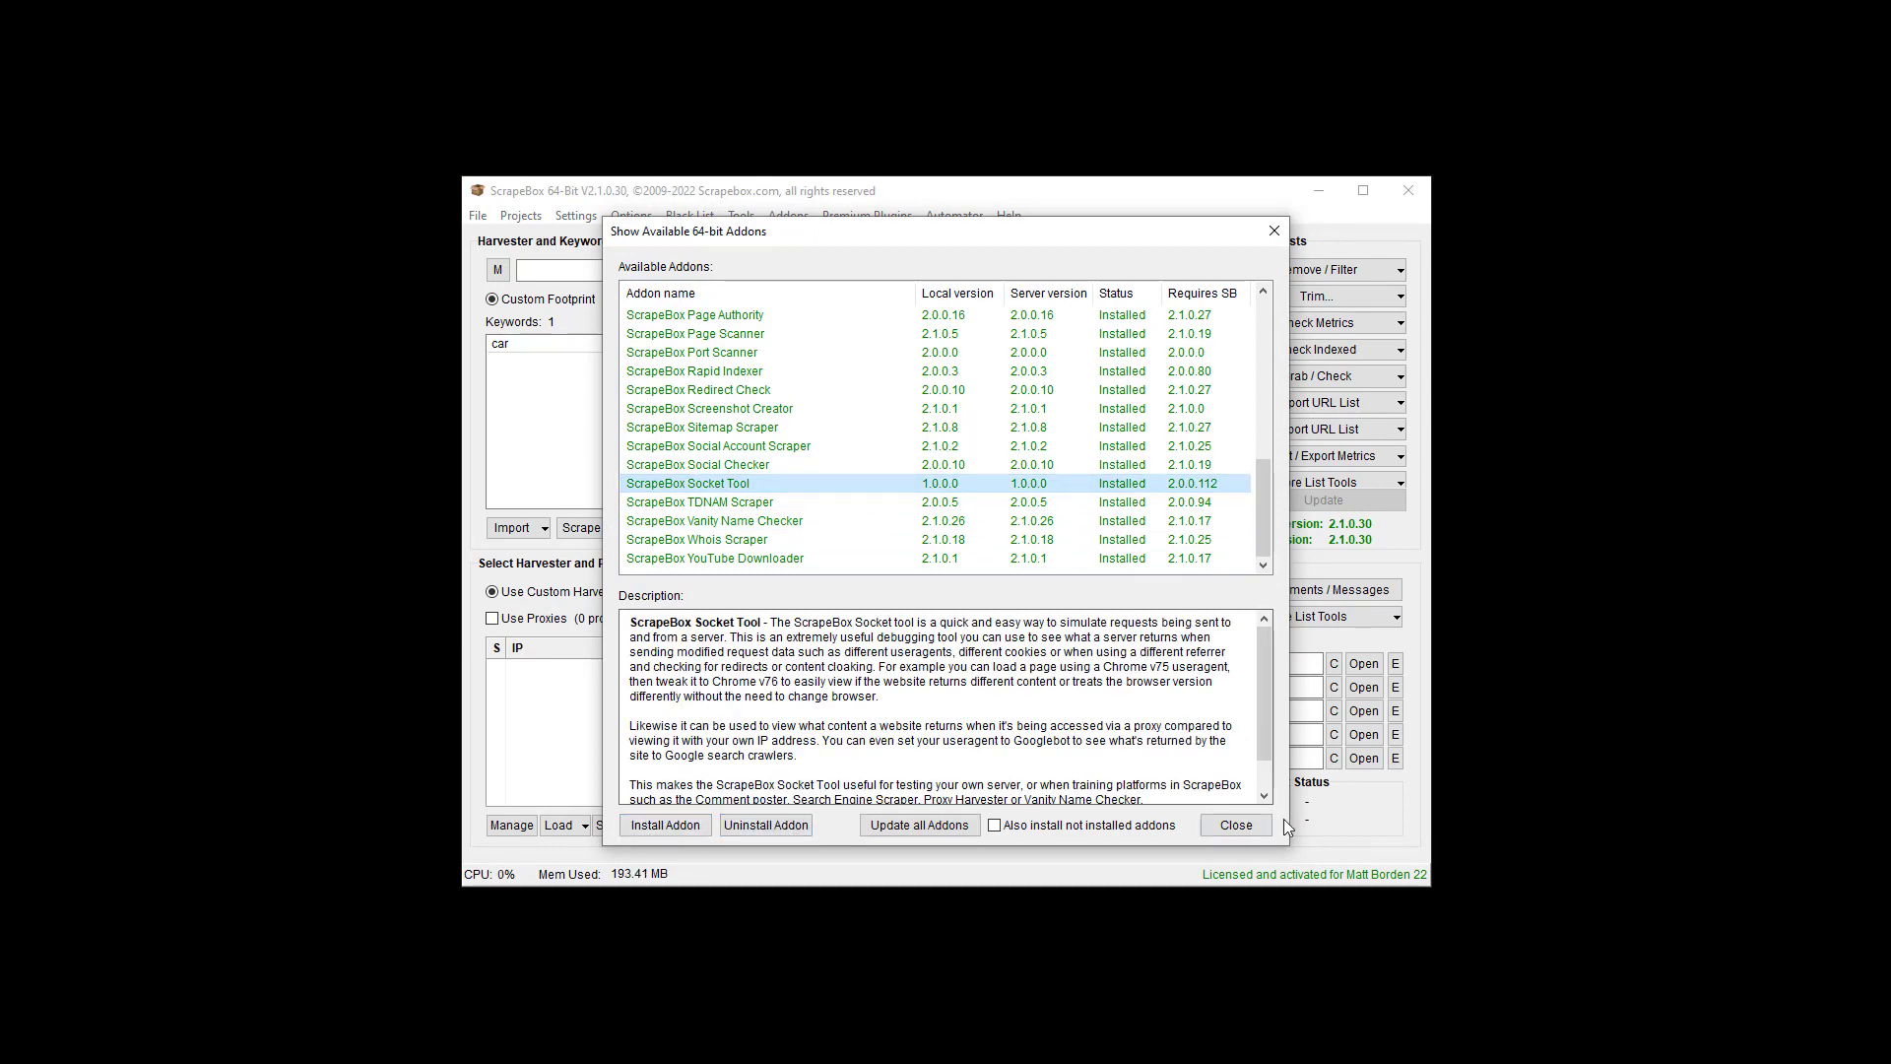
click(1239, 826)
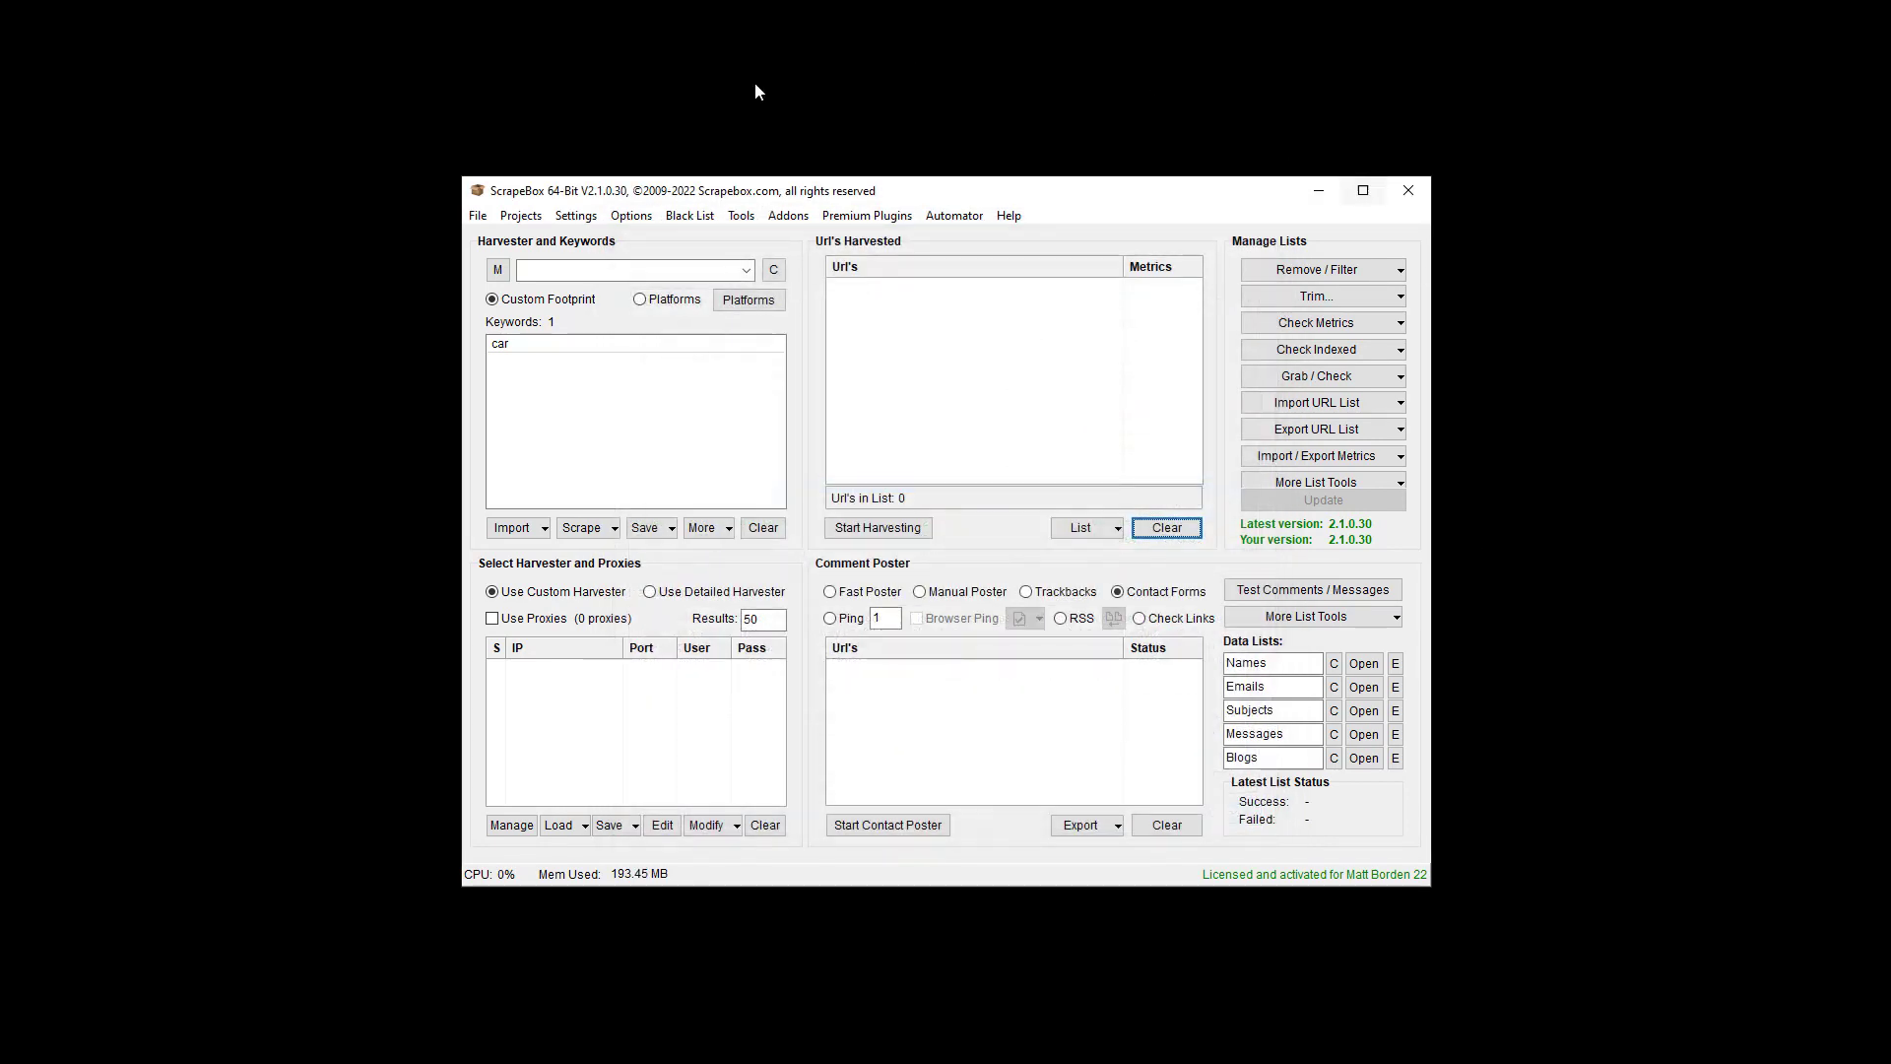
click(790, 217)
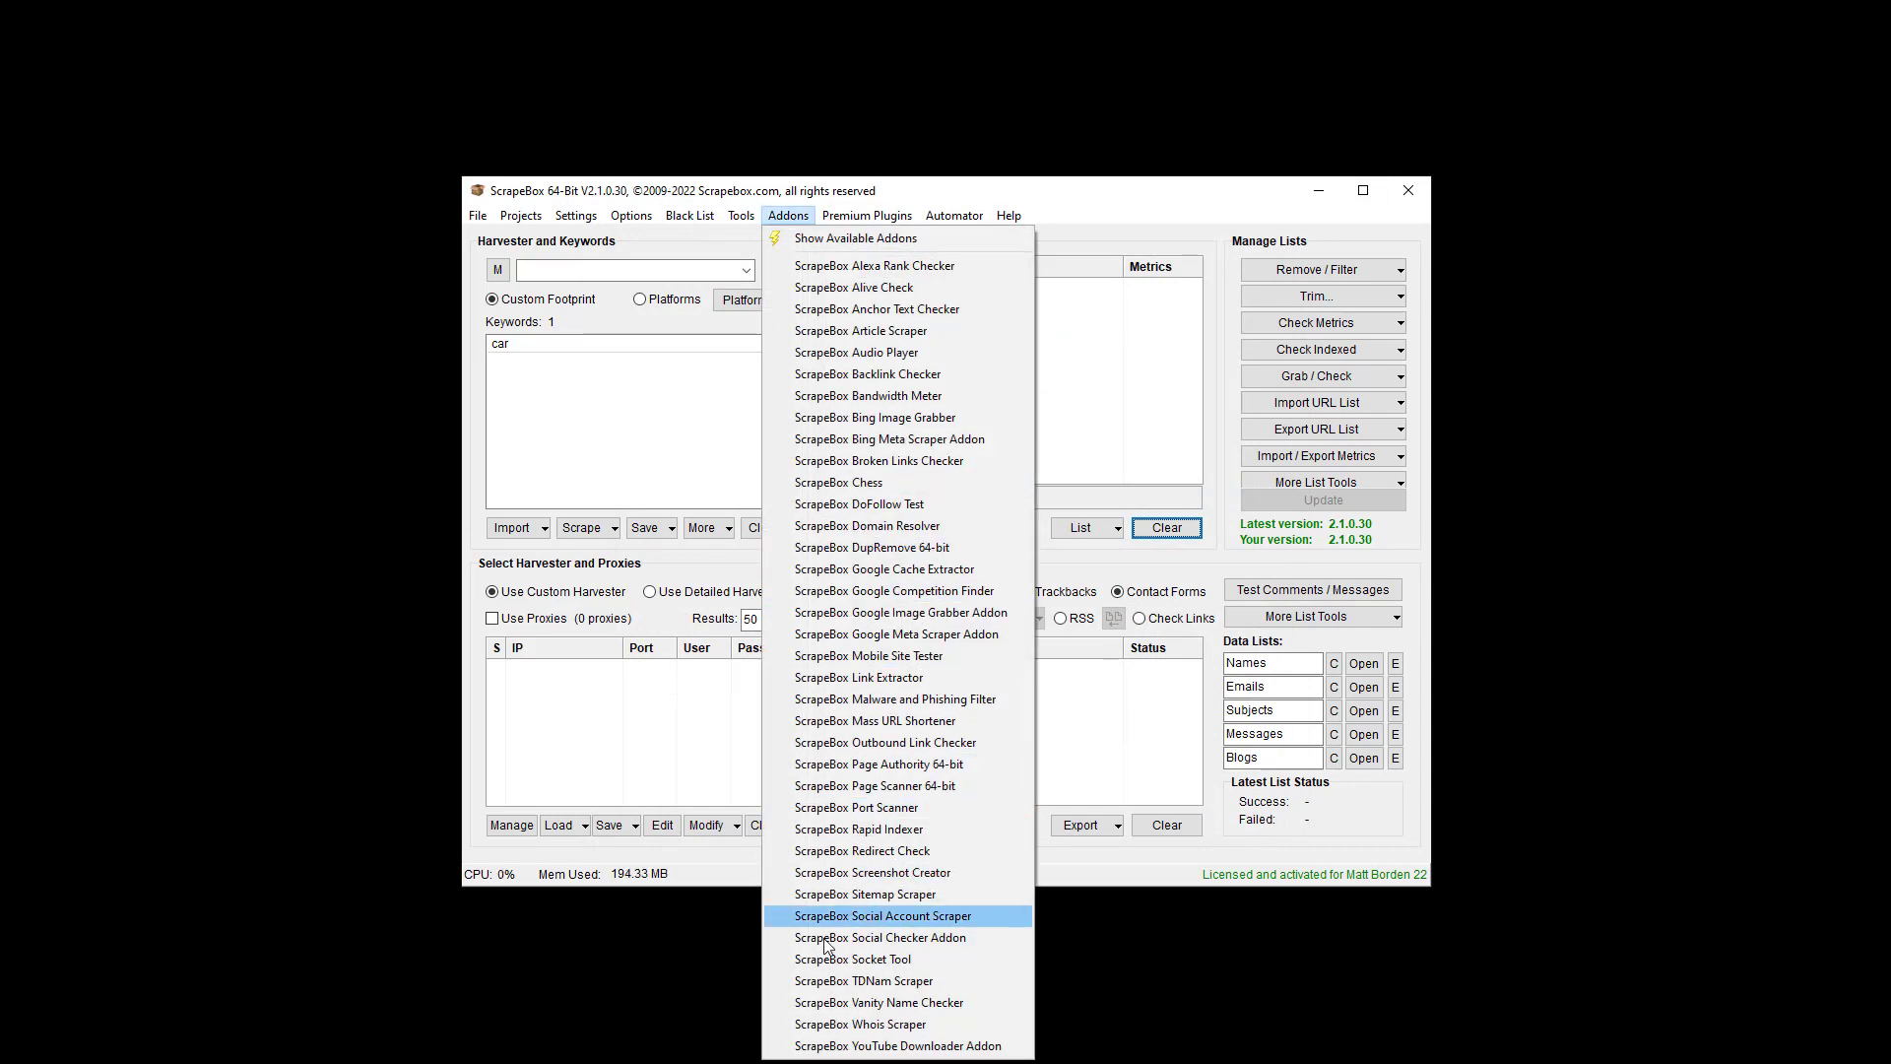
click(930, 962)
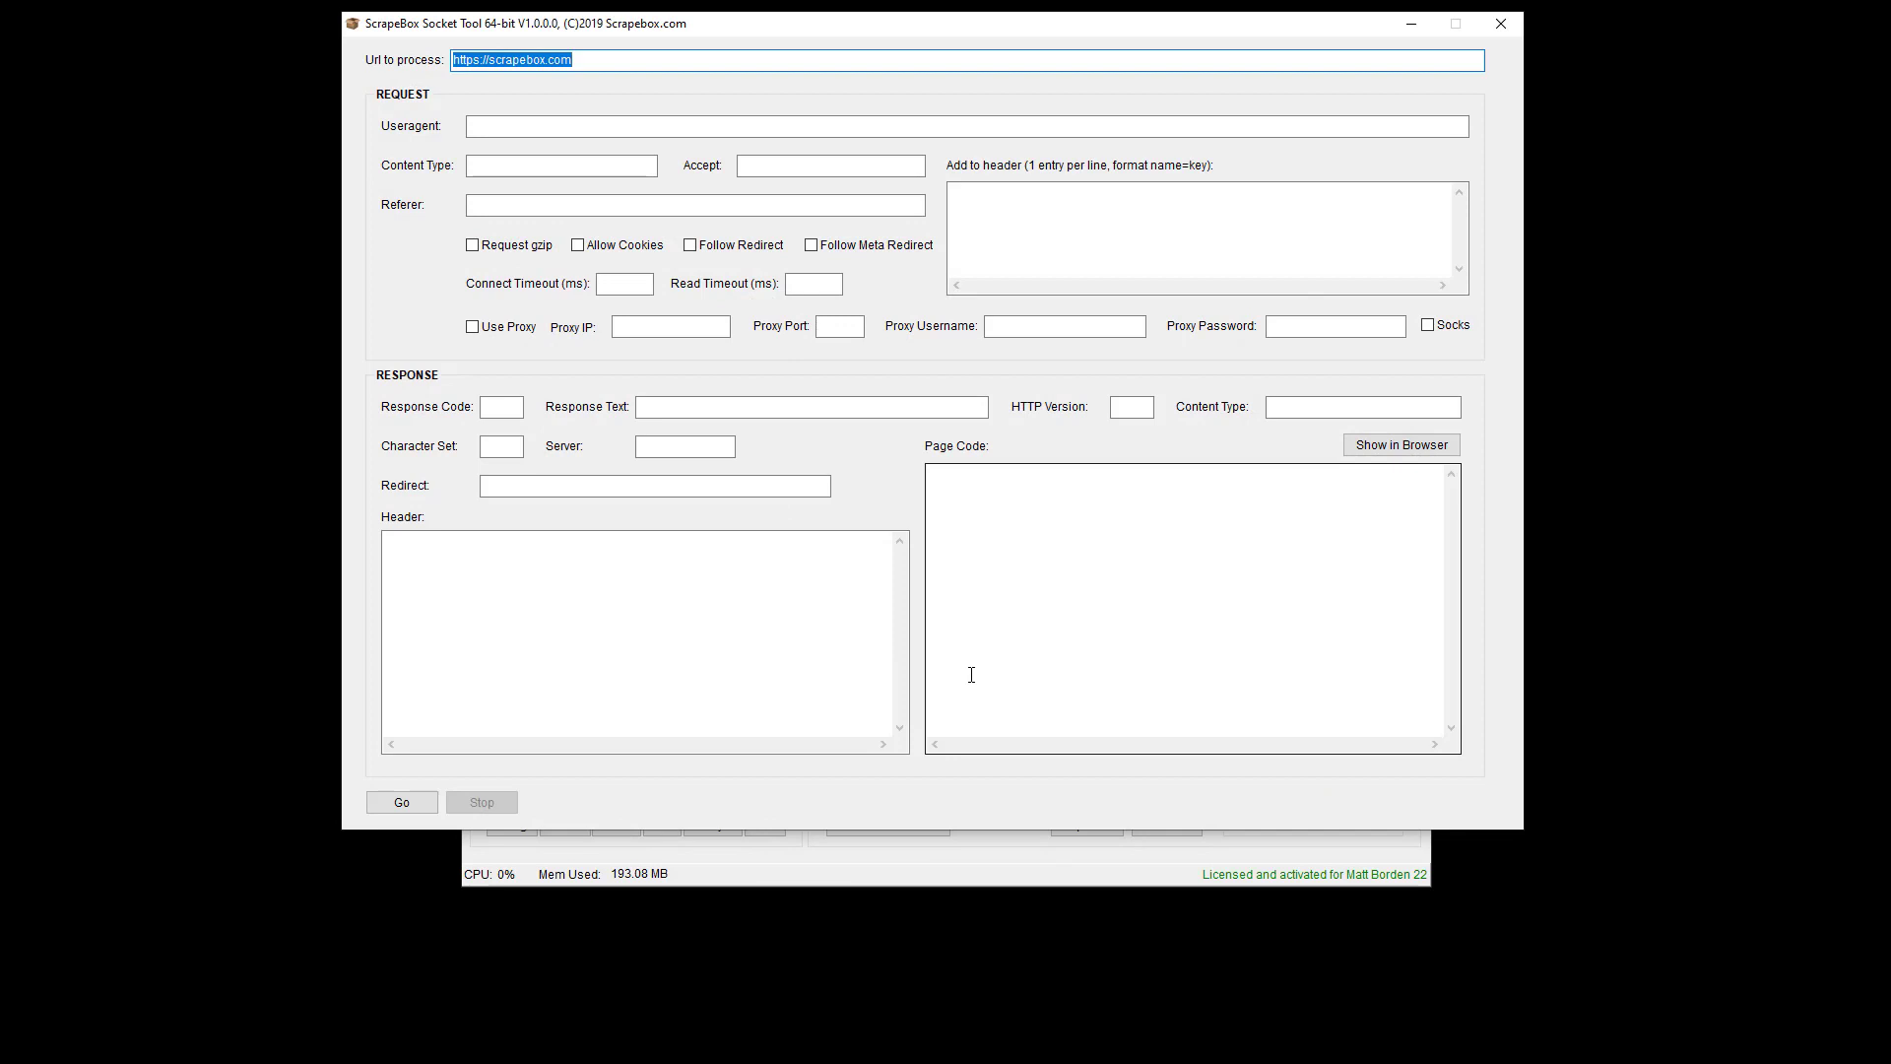
- Drag the Socket Tool window slightly lower on the screen
drag(802, 34, 815, 87)
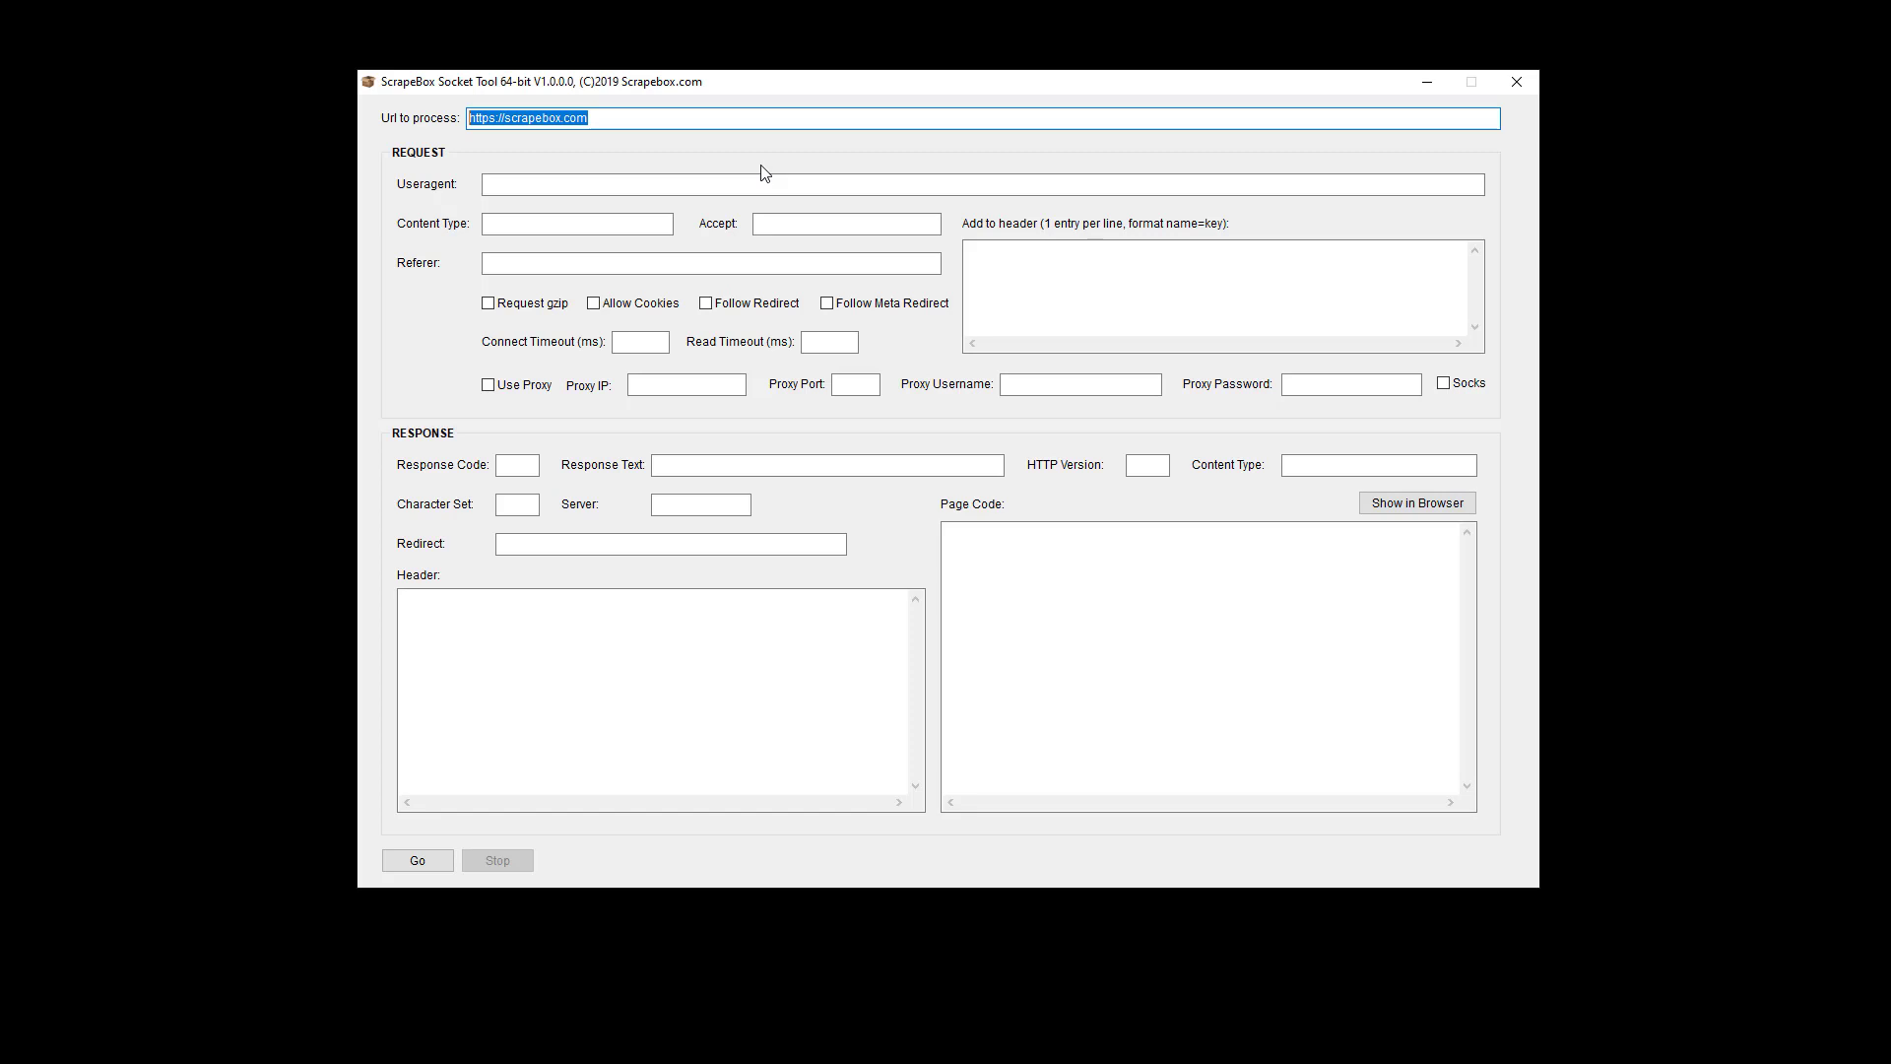
drag(759, 75, 745, 357)
click(587, 214)
click(667, 267)
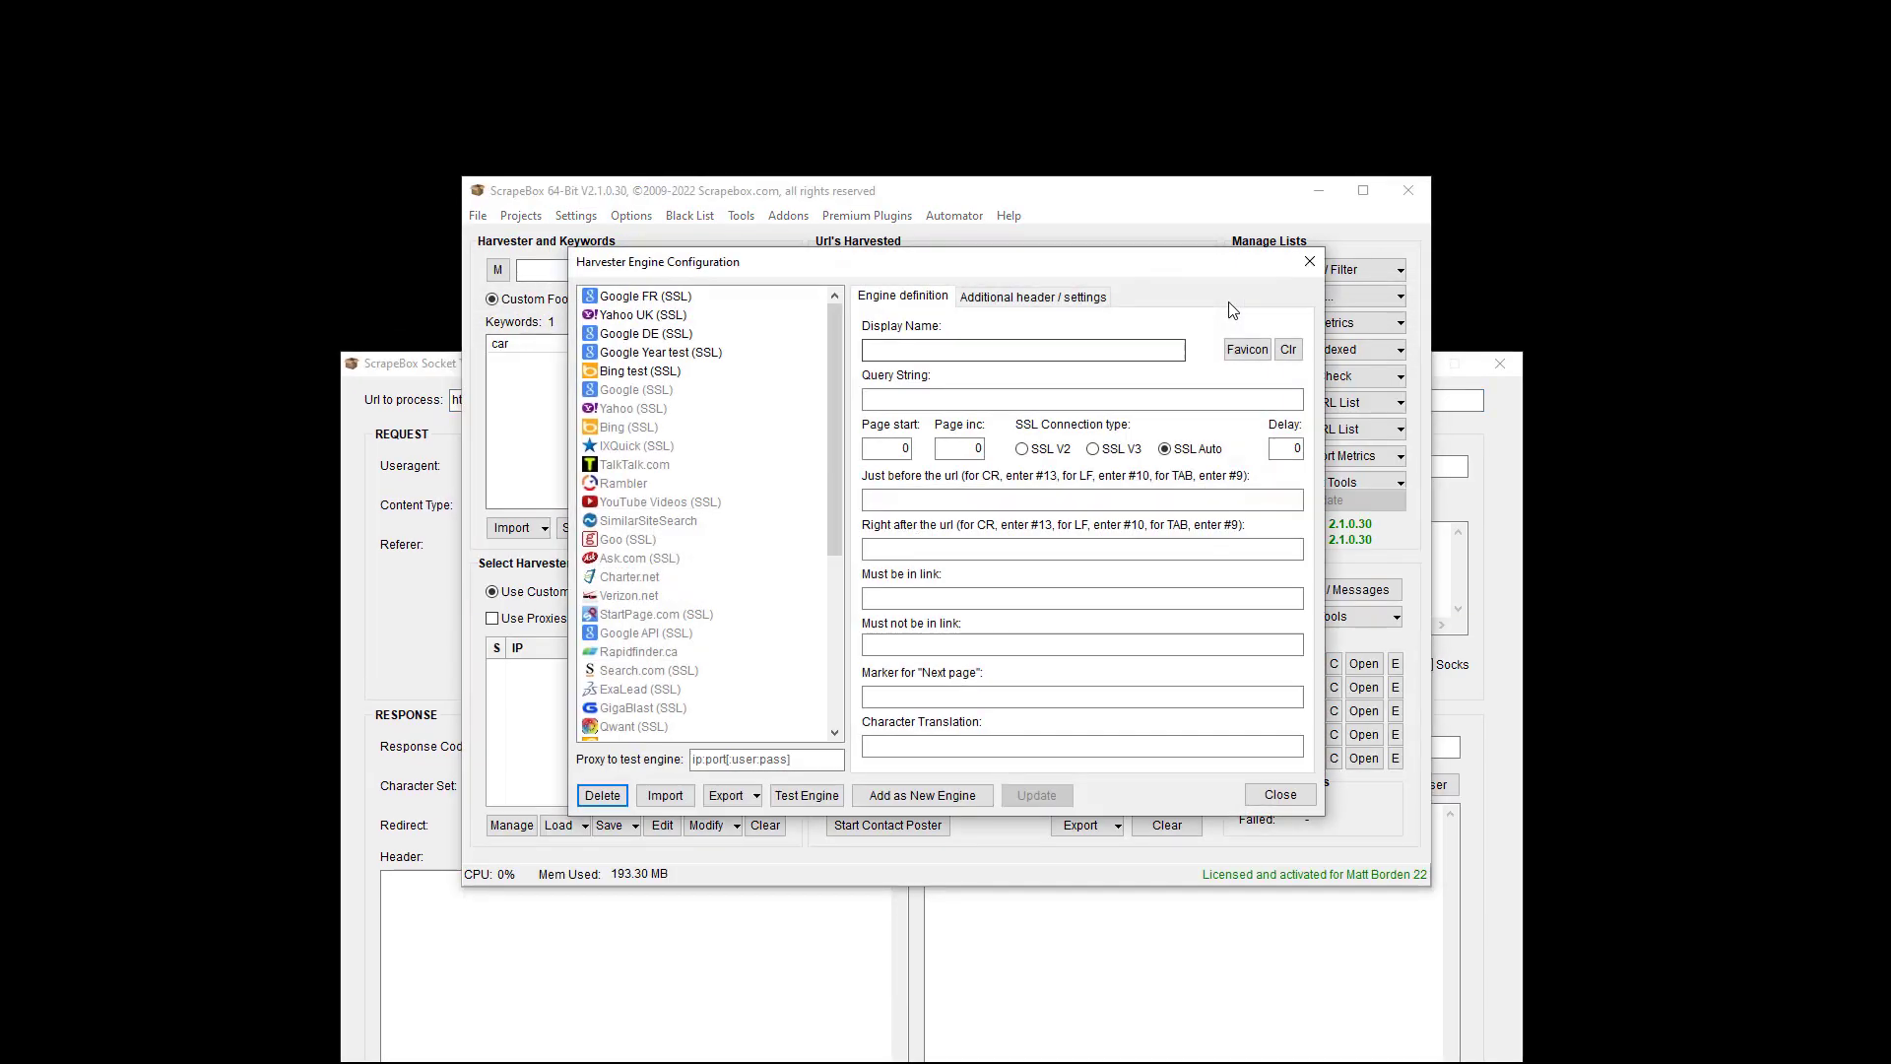
click(1280, 794)
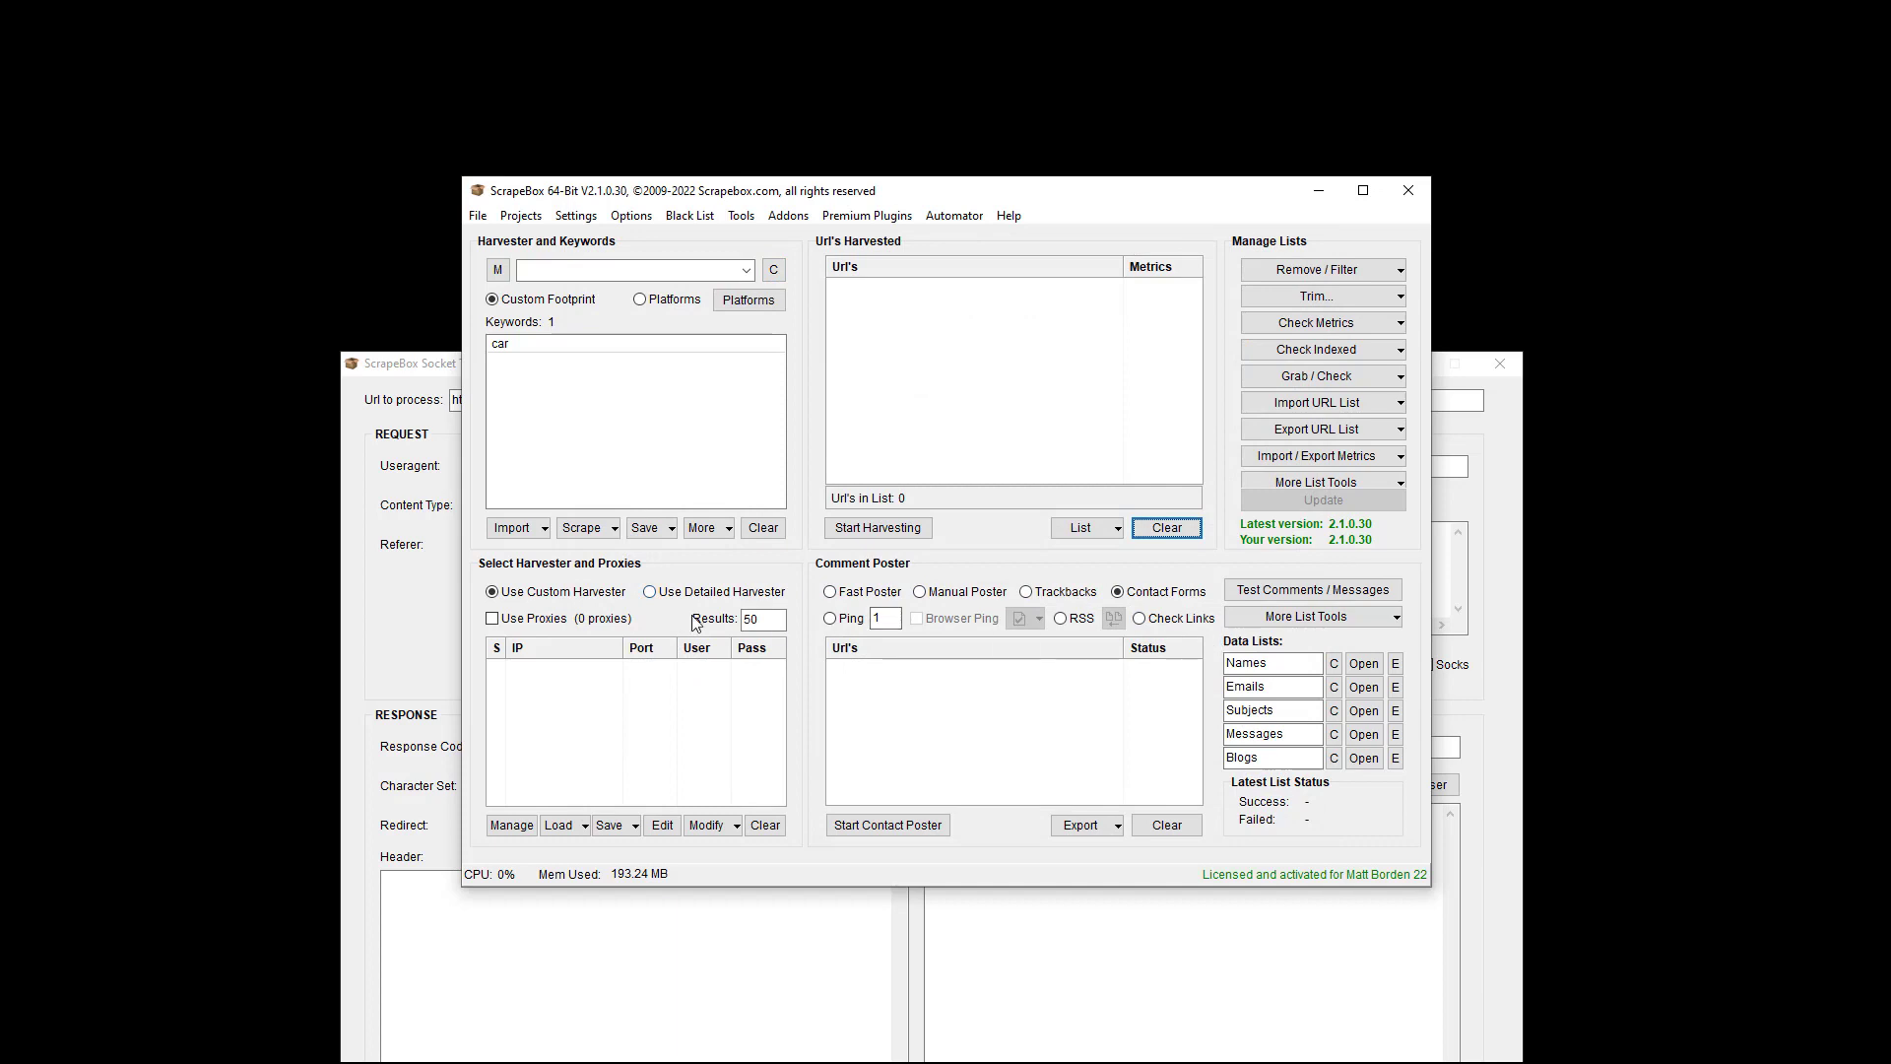
click(1297, 382)
mouse_move(1260, 697)
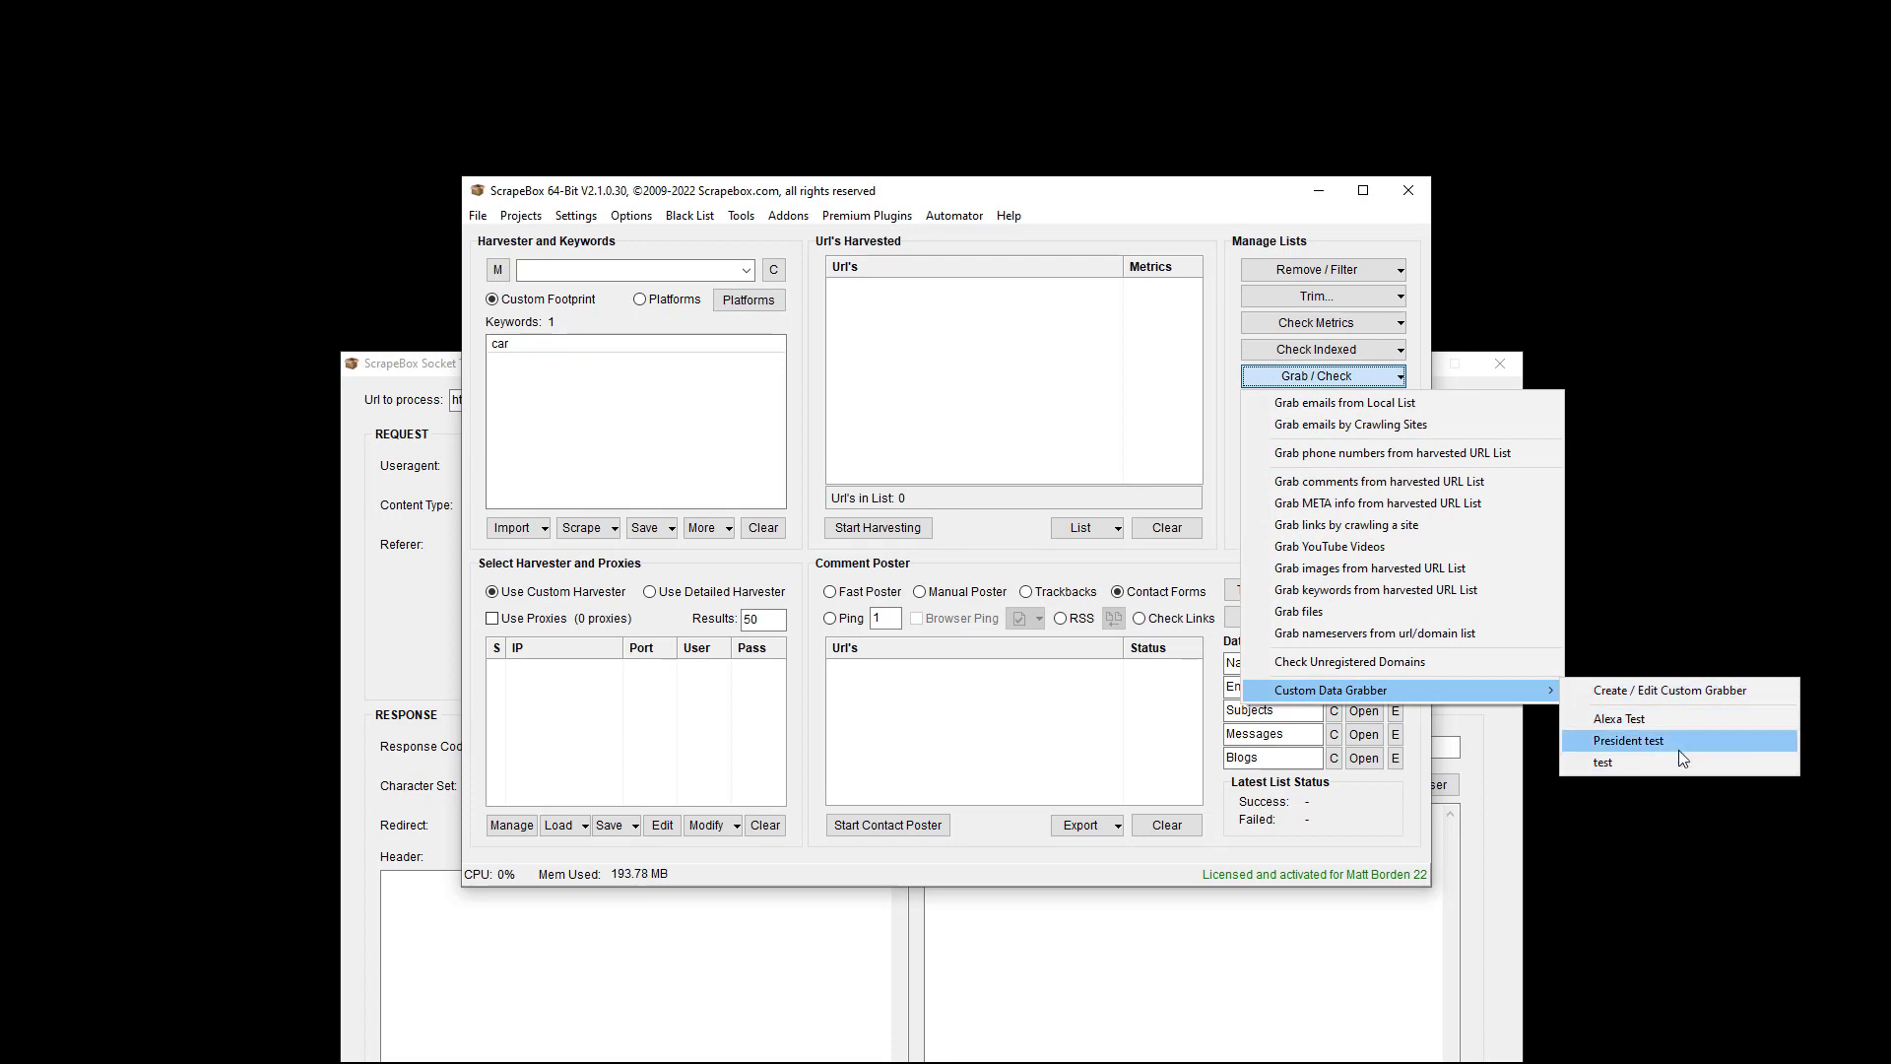
click(867, 214)
click(867, 215)
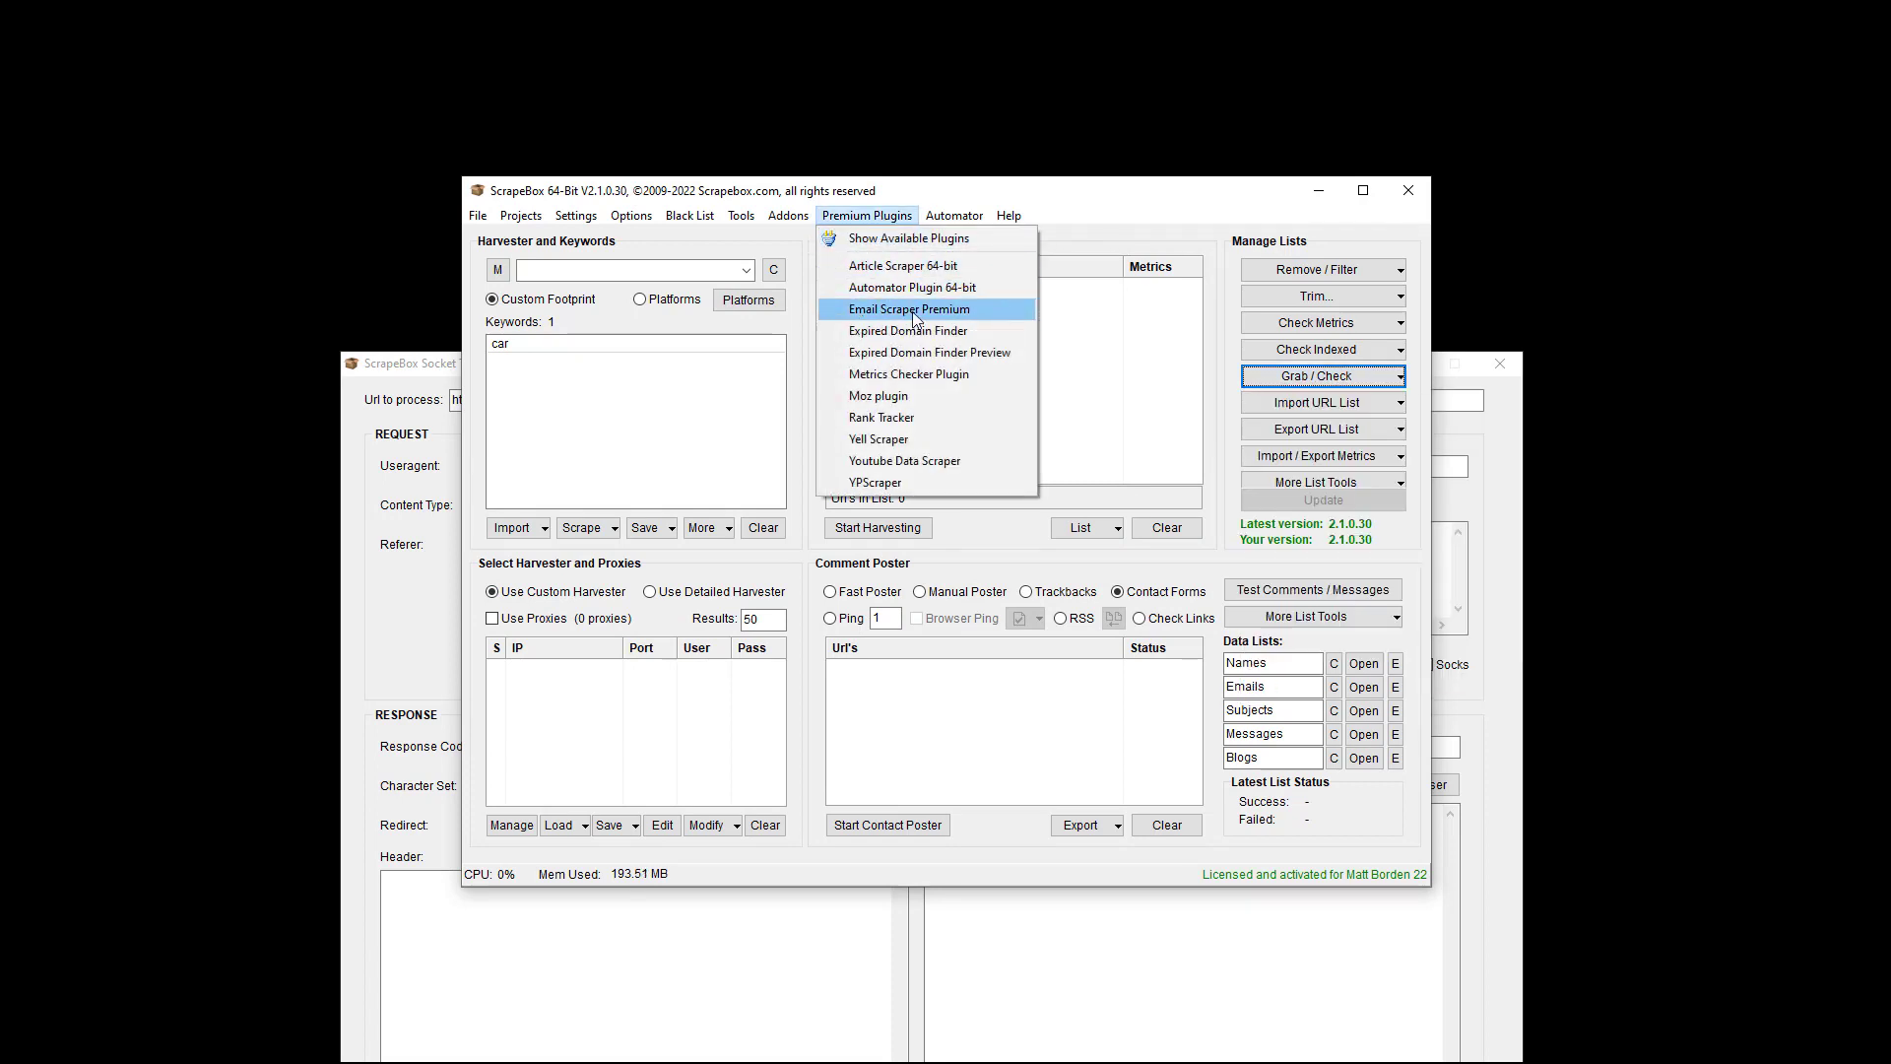
click(942, 311)
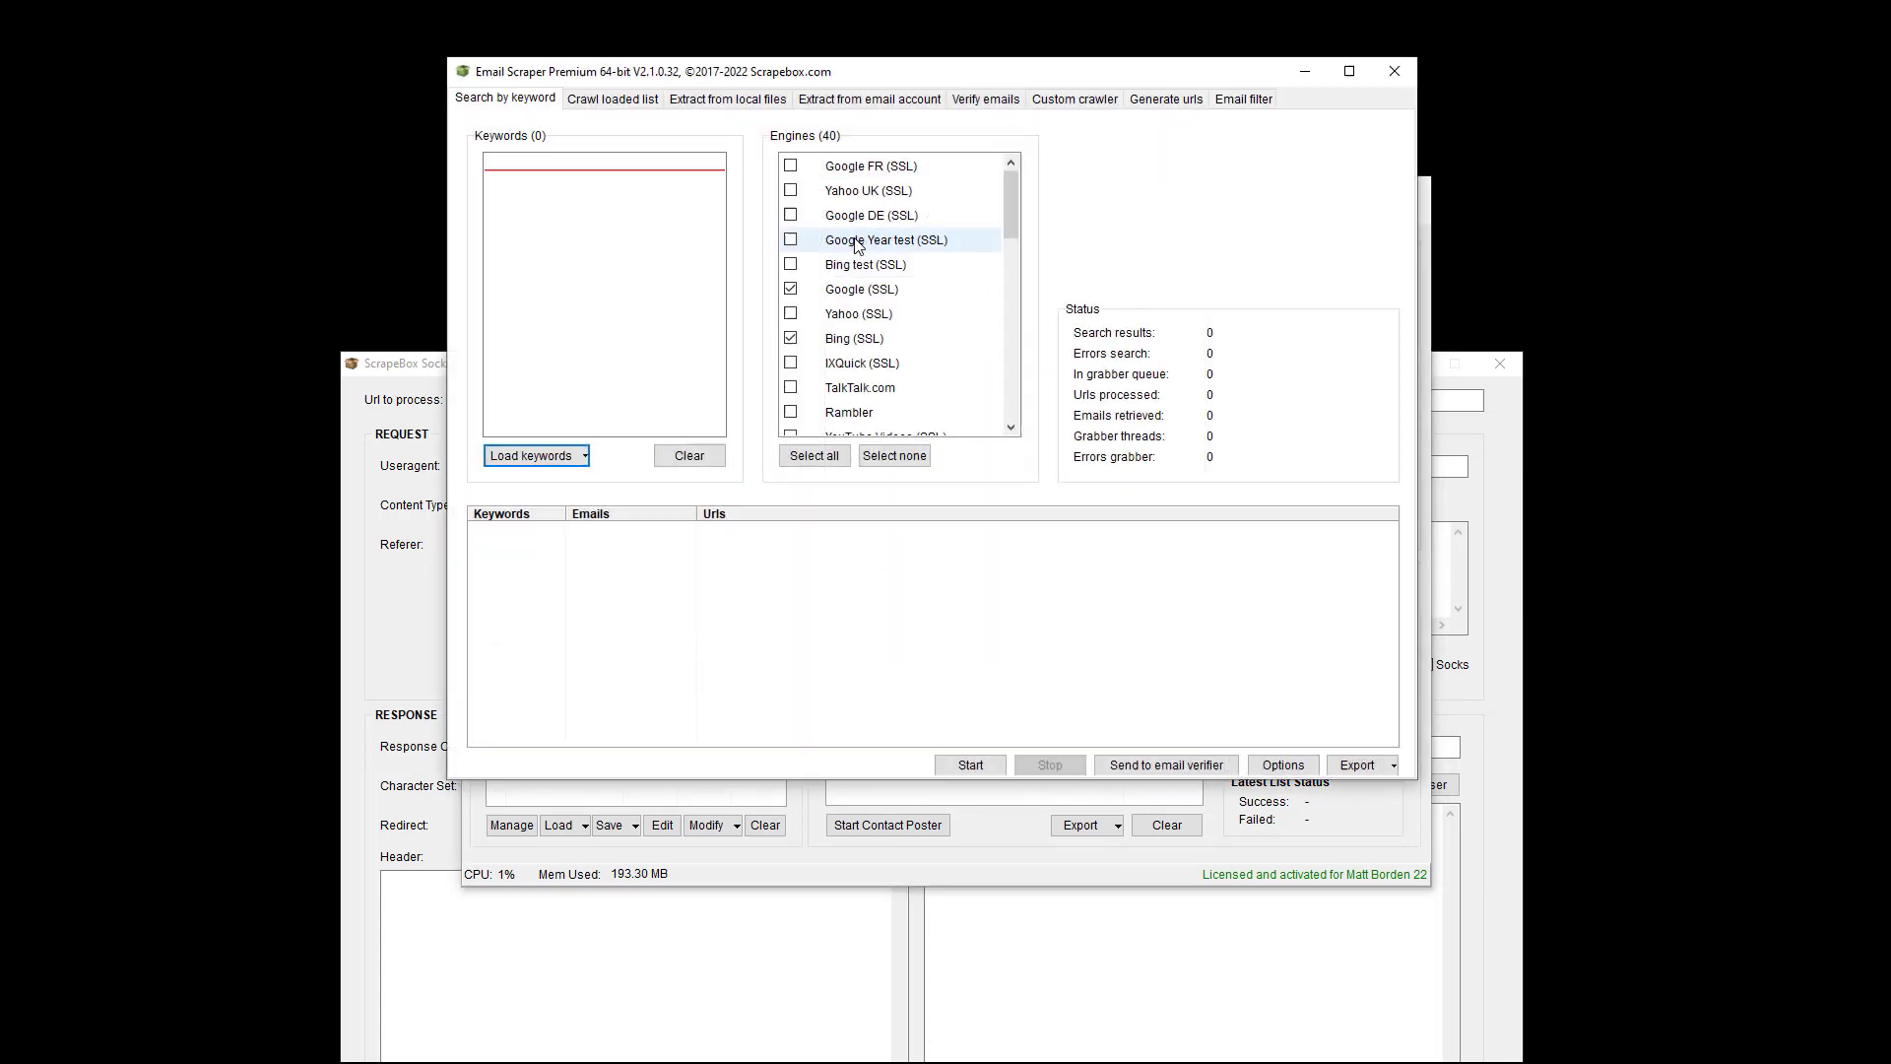
click(1074, 99)
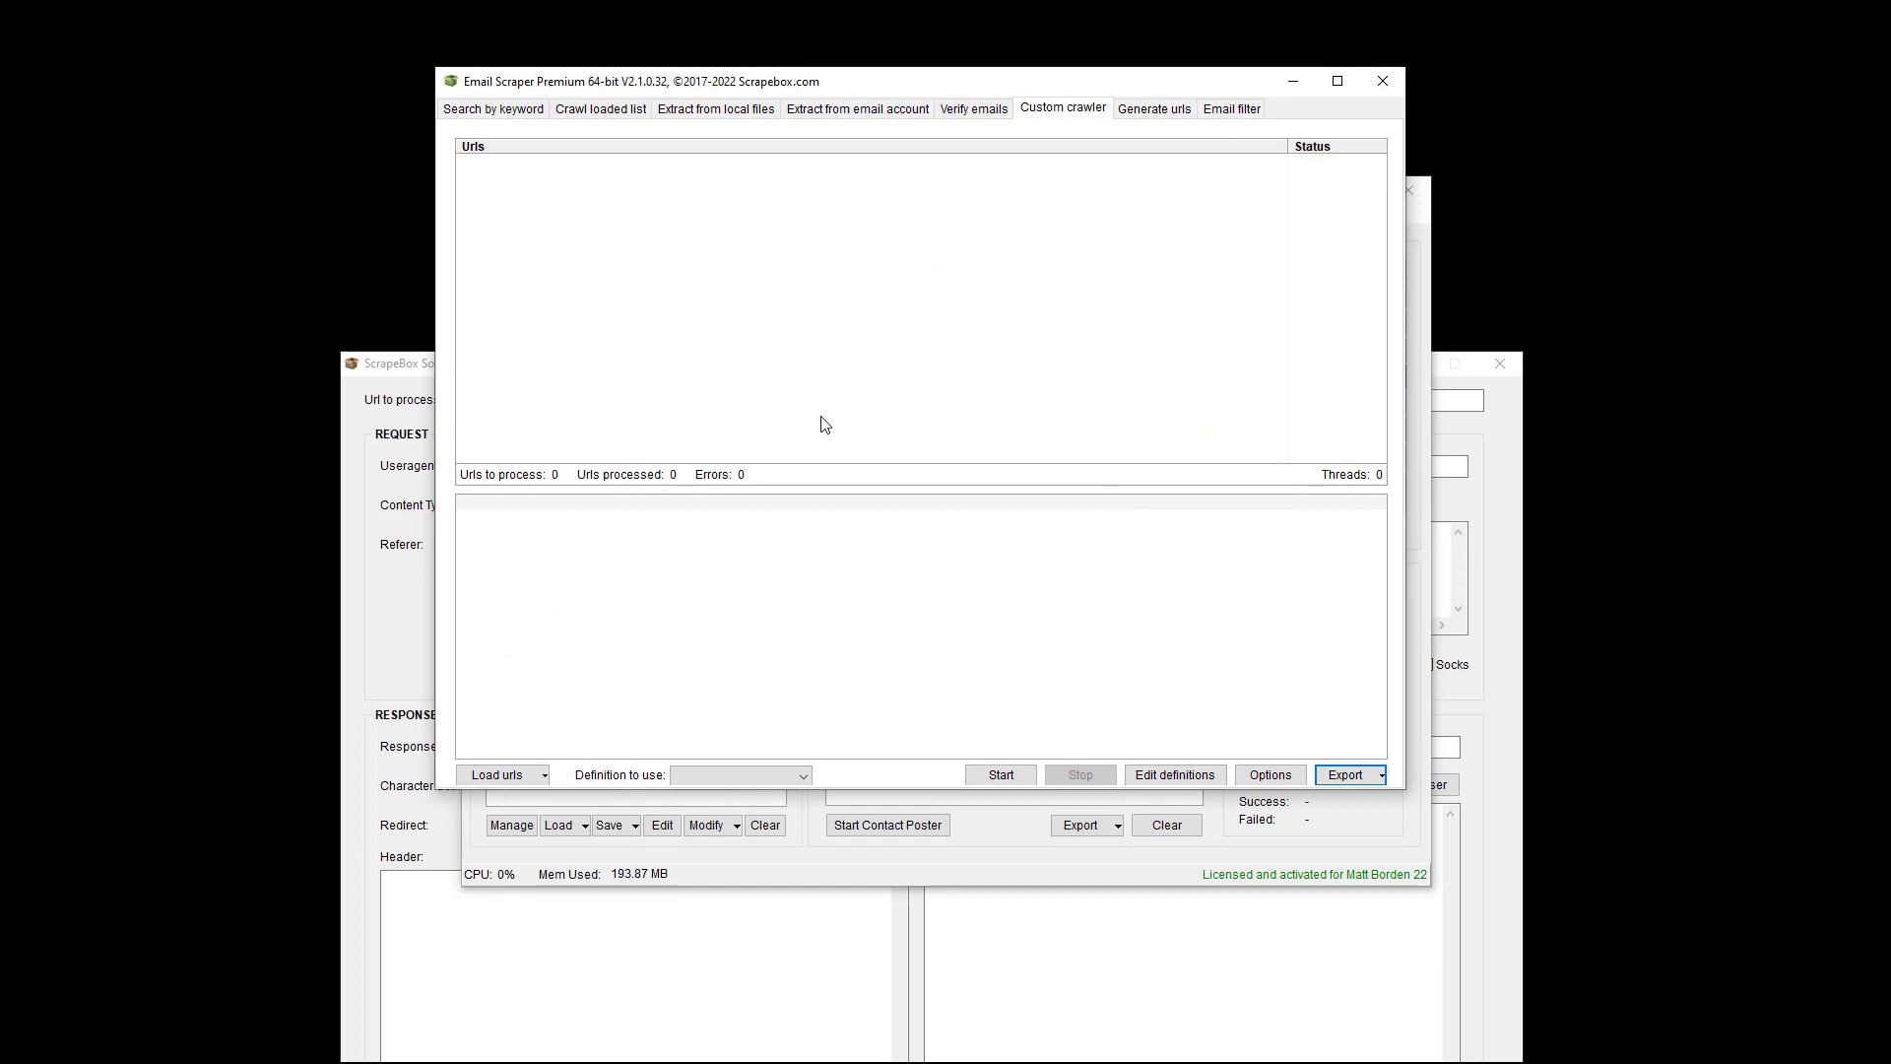
click(1383, 82)
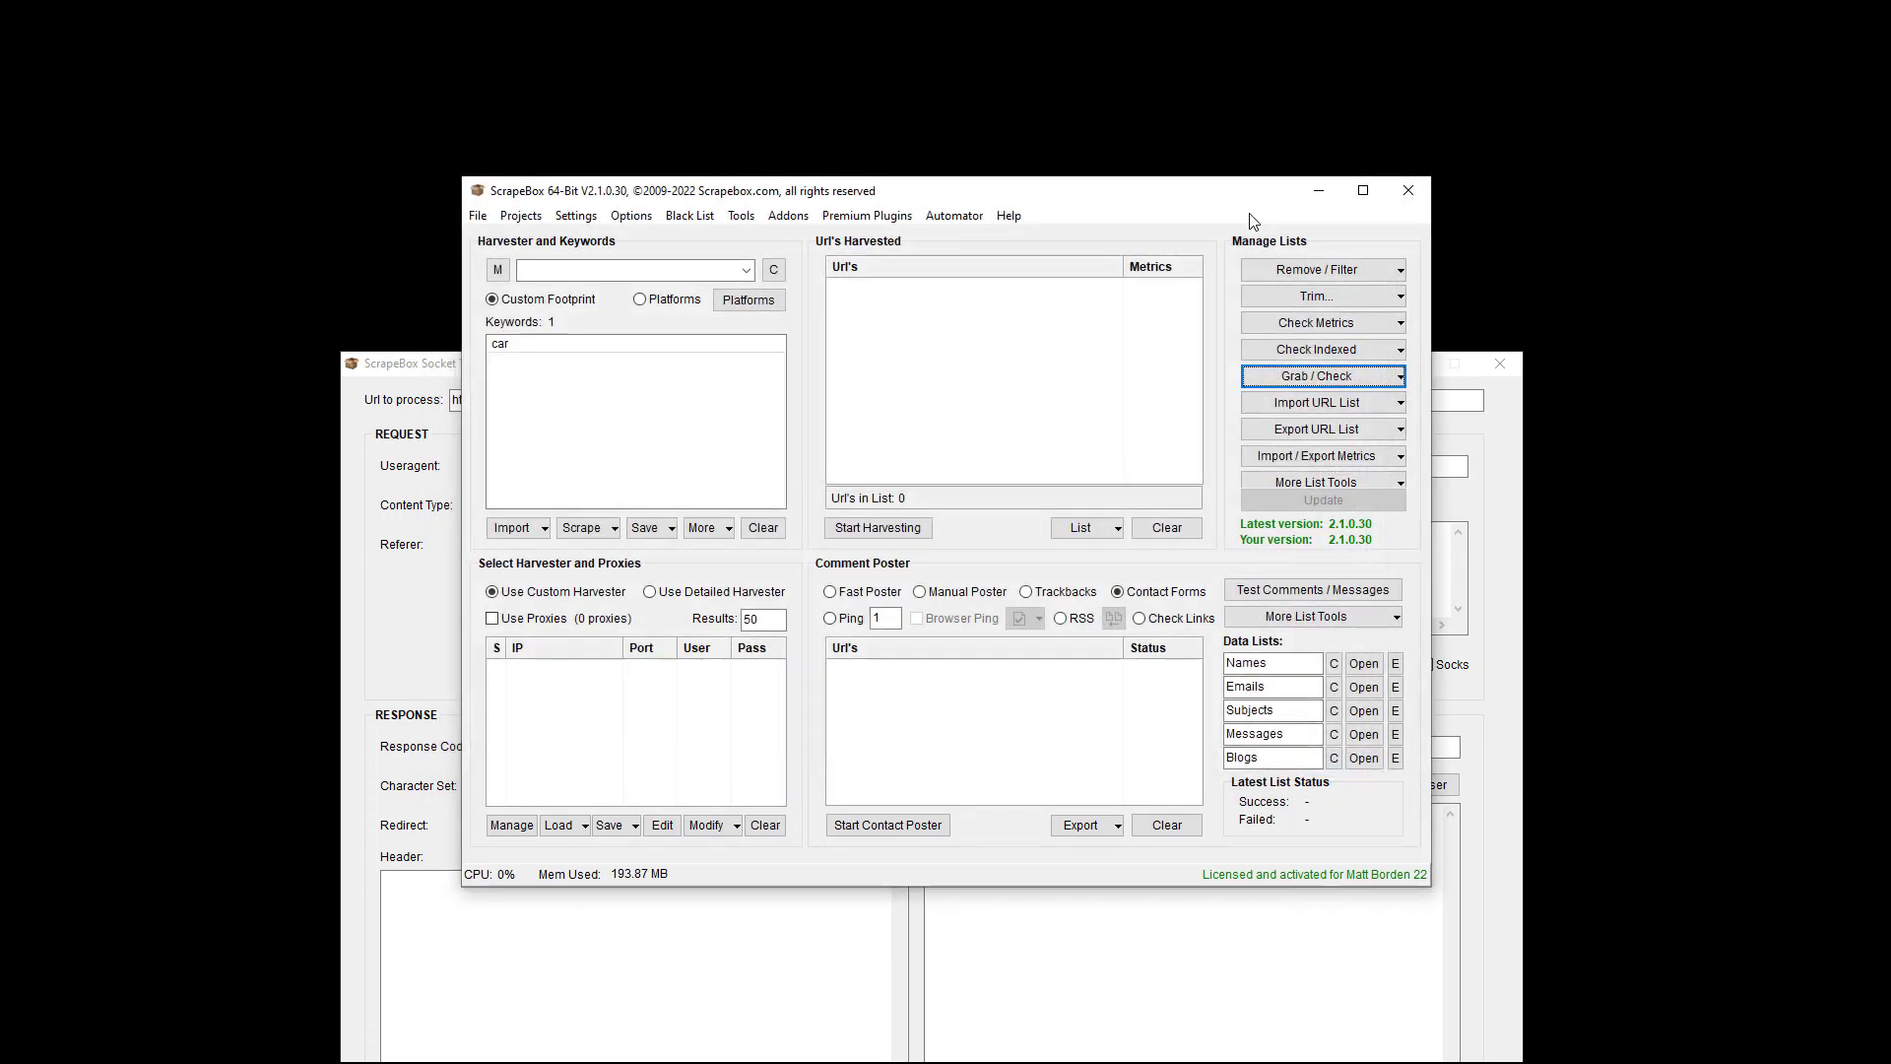
- Move the Socket Tool window to the screen top and go through the Useragent, Content Type and Referer fields
click(394, 366)
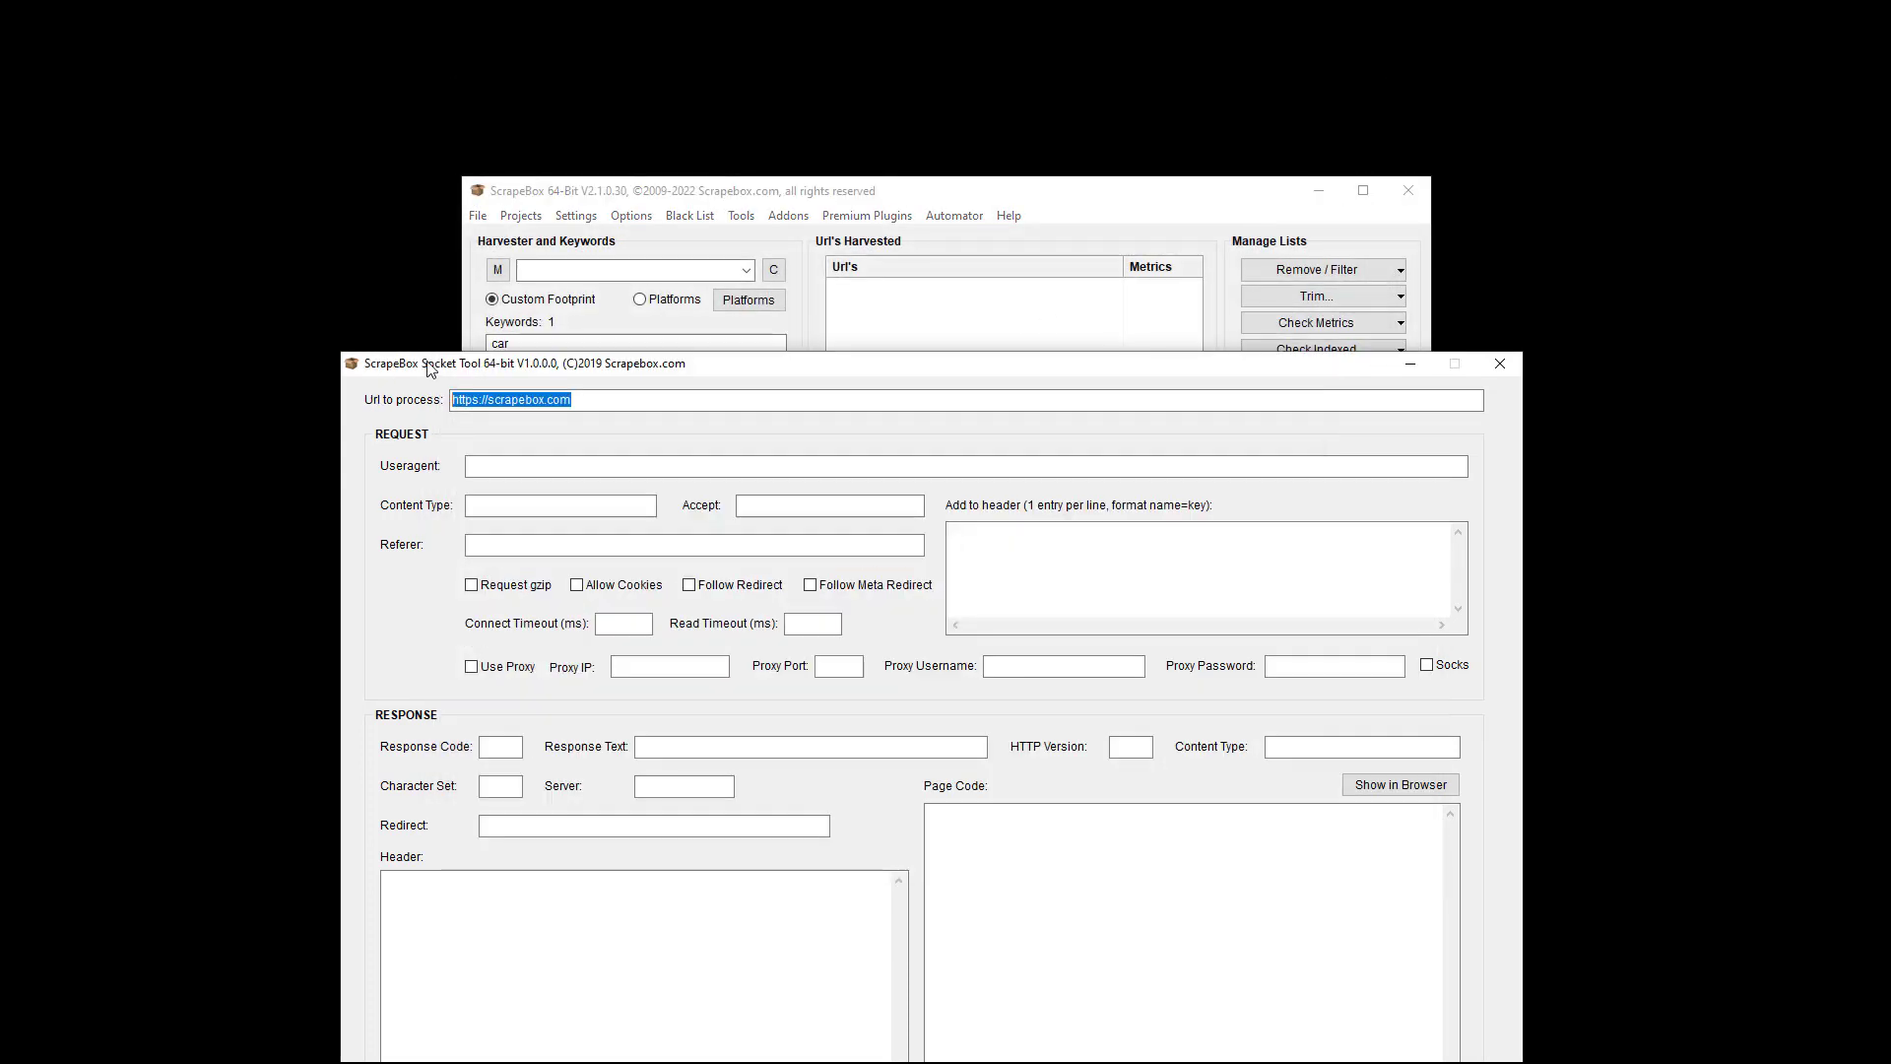
drag(456, 369, 390, 95)
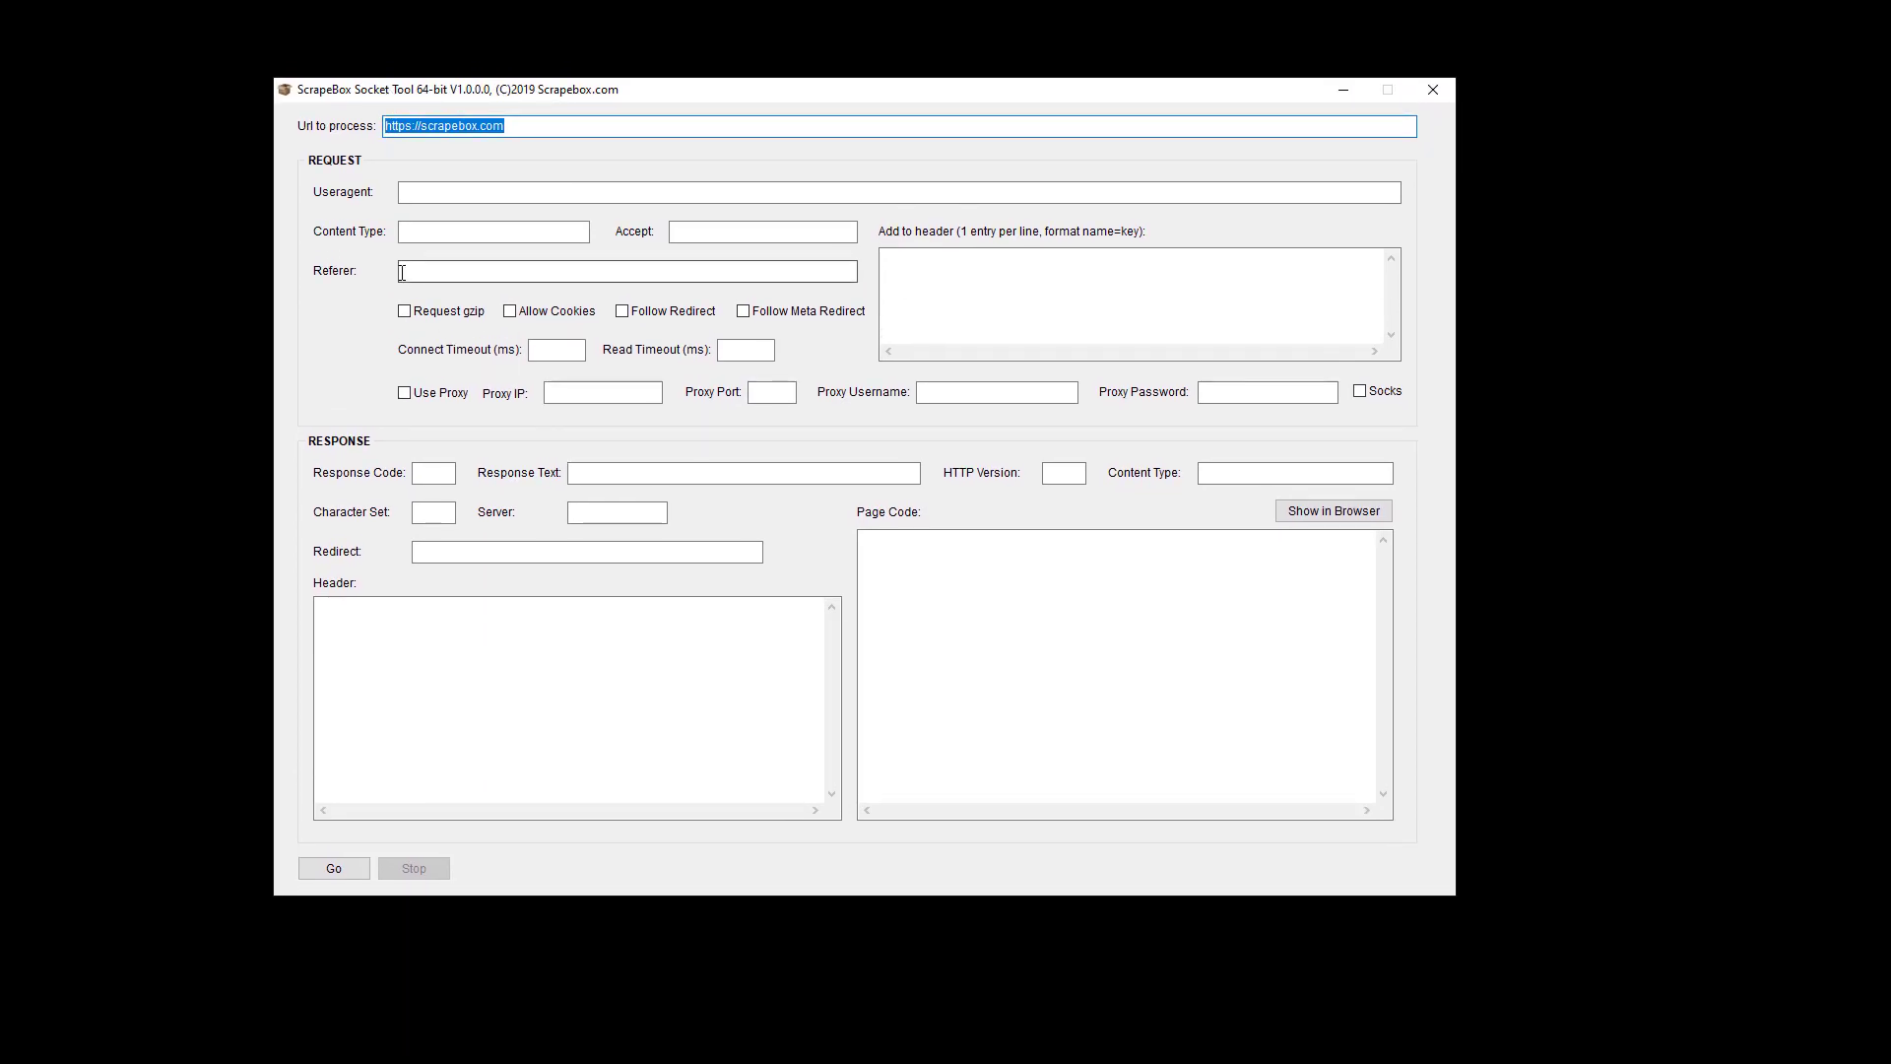
click(446, 194)
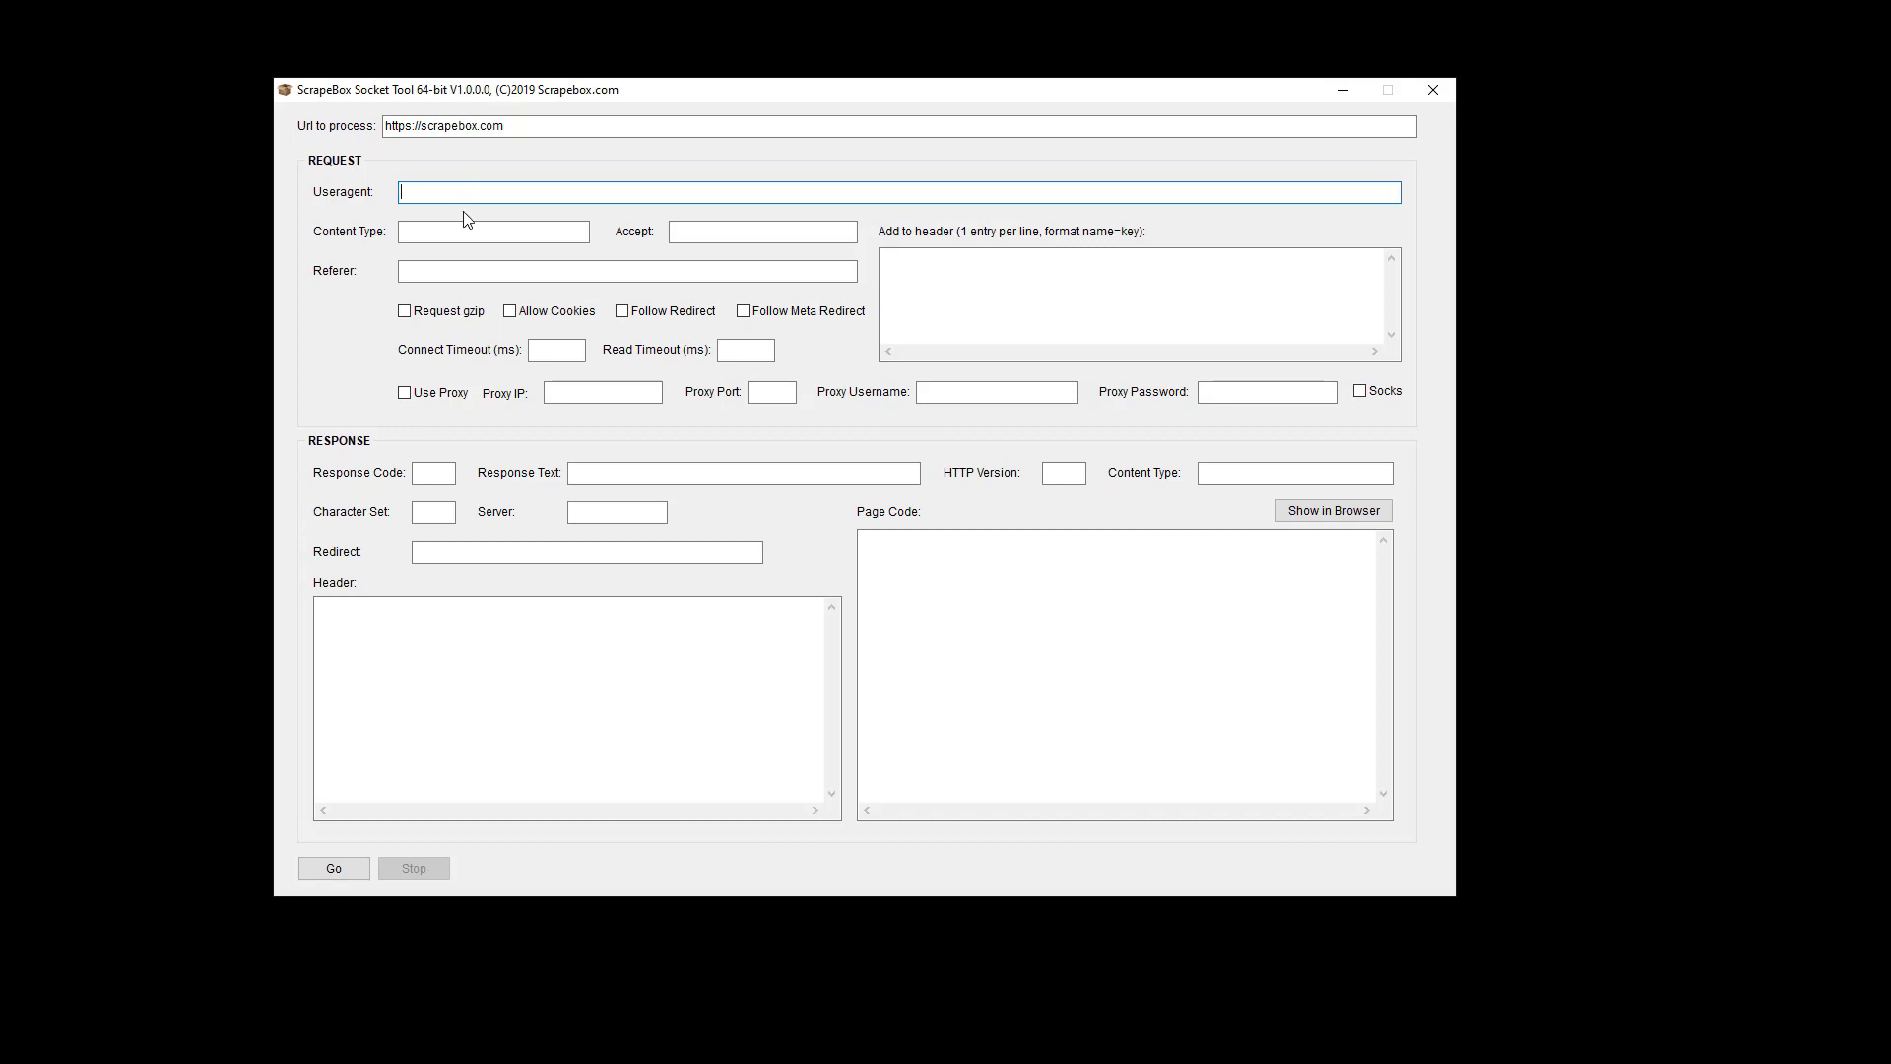
click(469, 233)
click(725, 271)
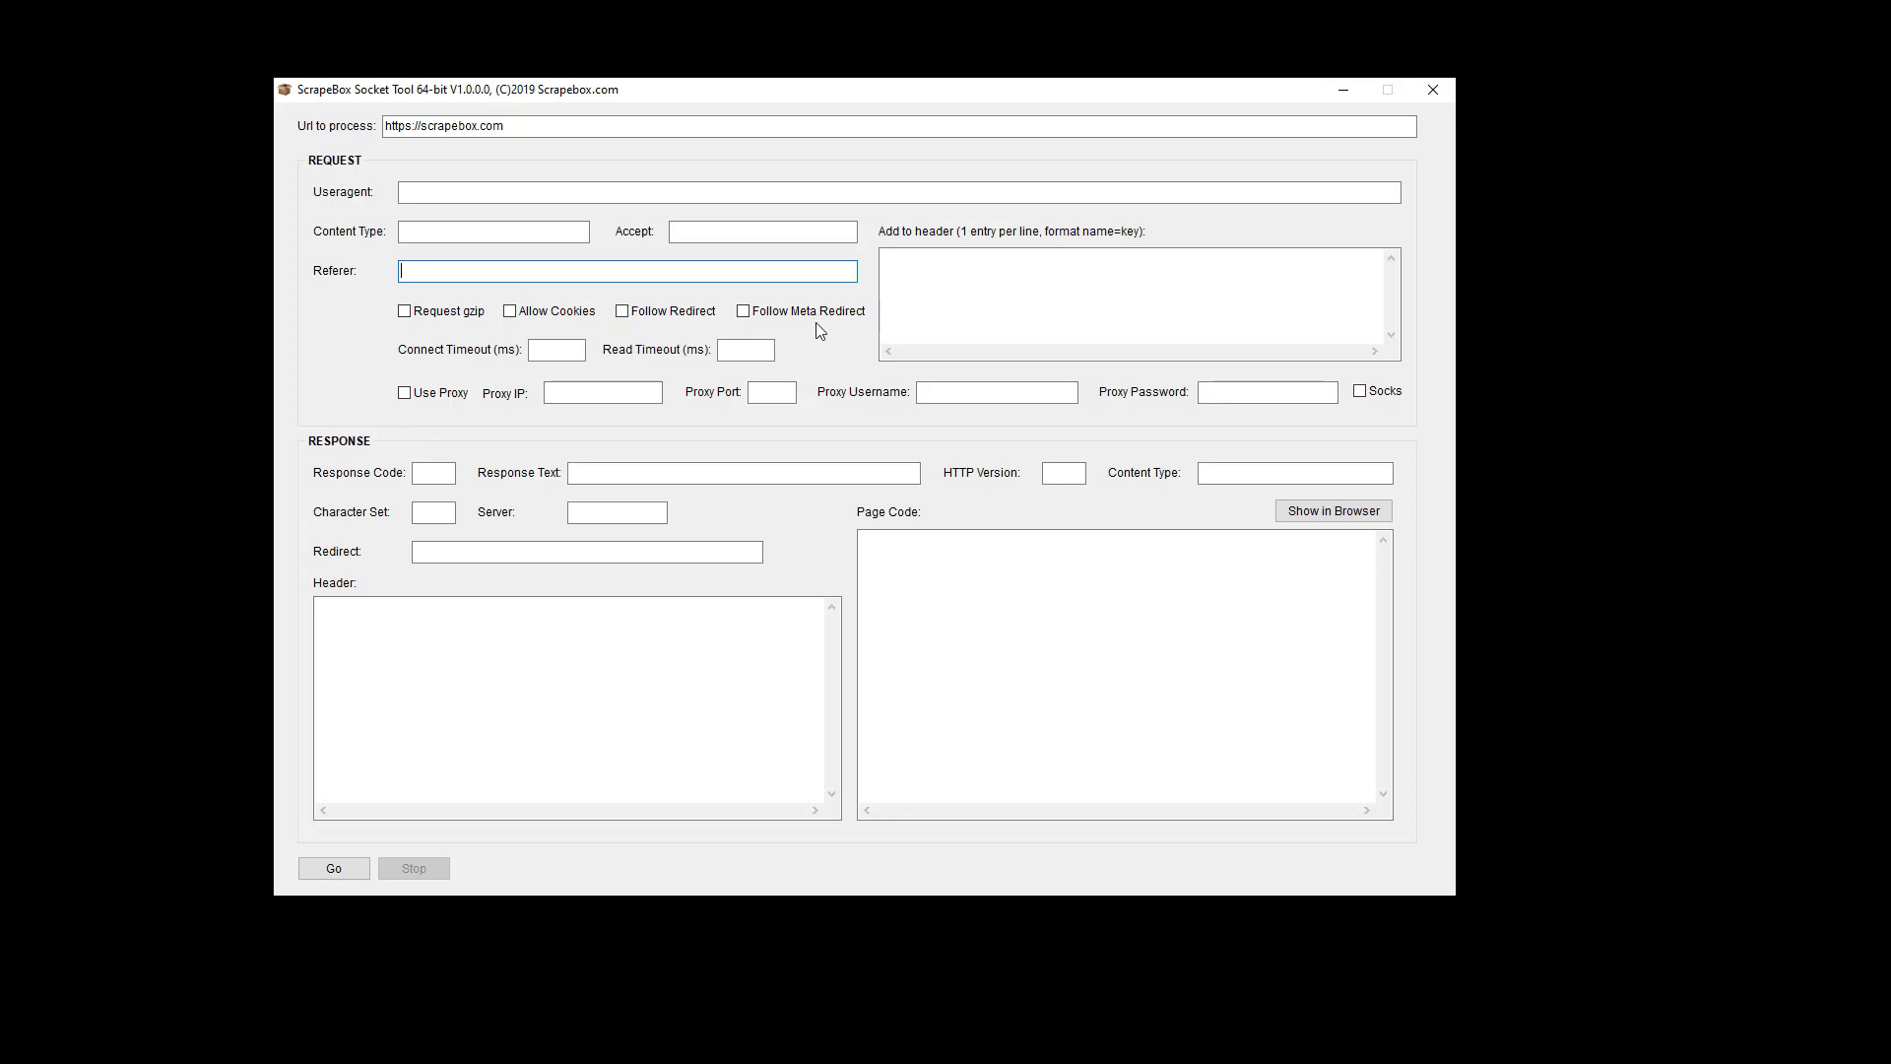
- Place the cursor in the Add to header box for extra header lines
click(1064, 289)
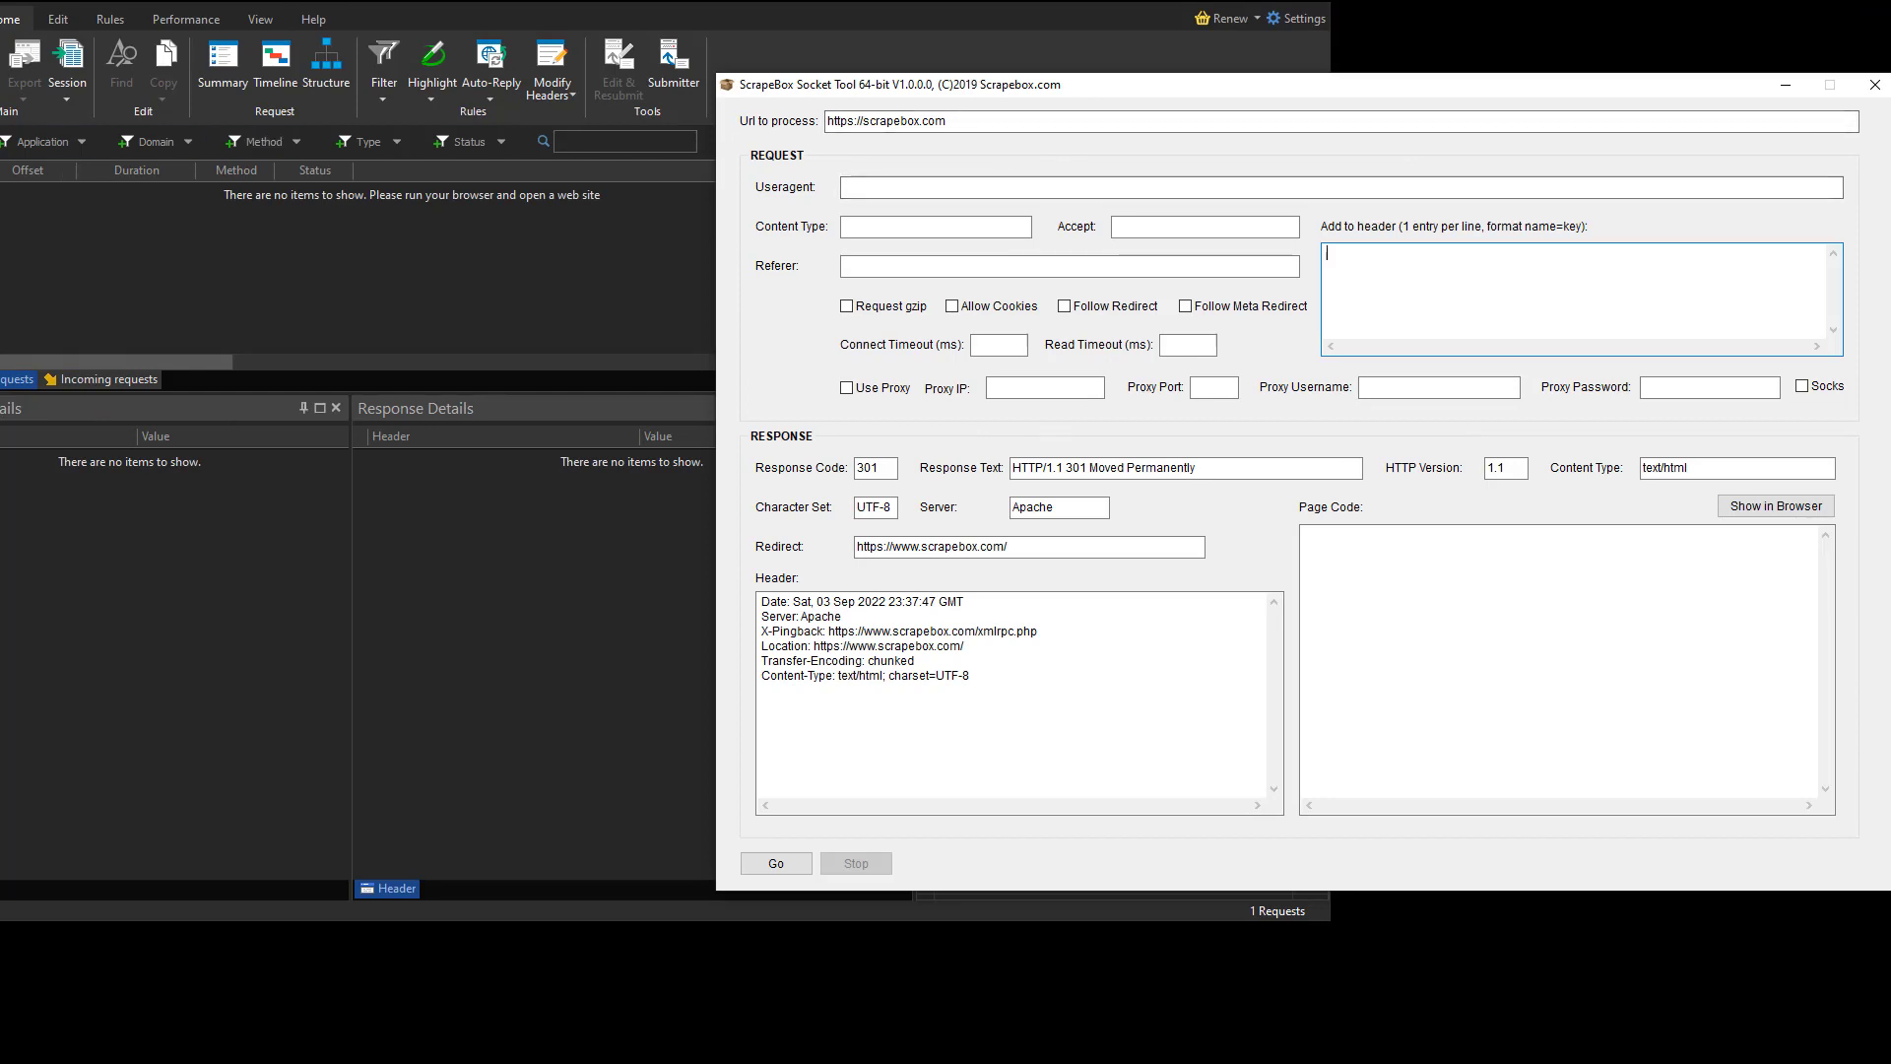
- Resend the scrapebox.com request from the Socket Tool and arrange HTTP Debugger beside it, closing its filter panel
click(71, 103)
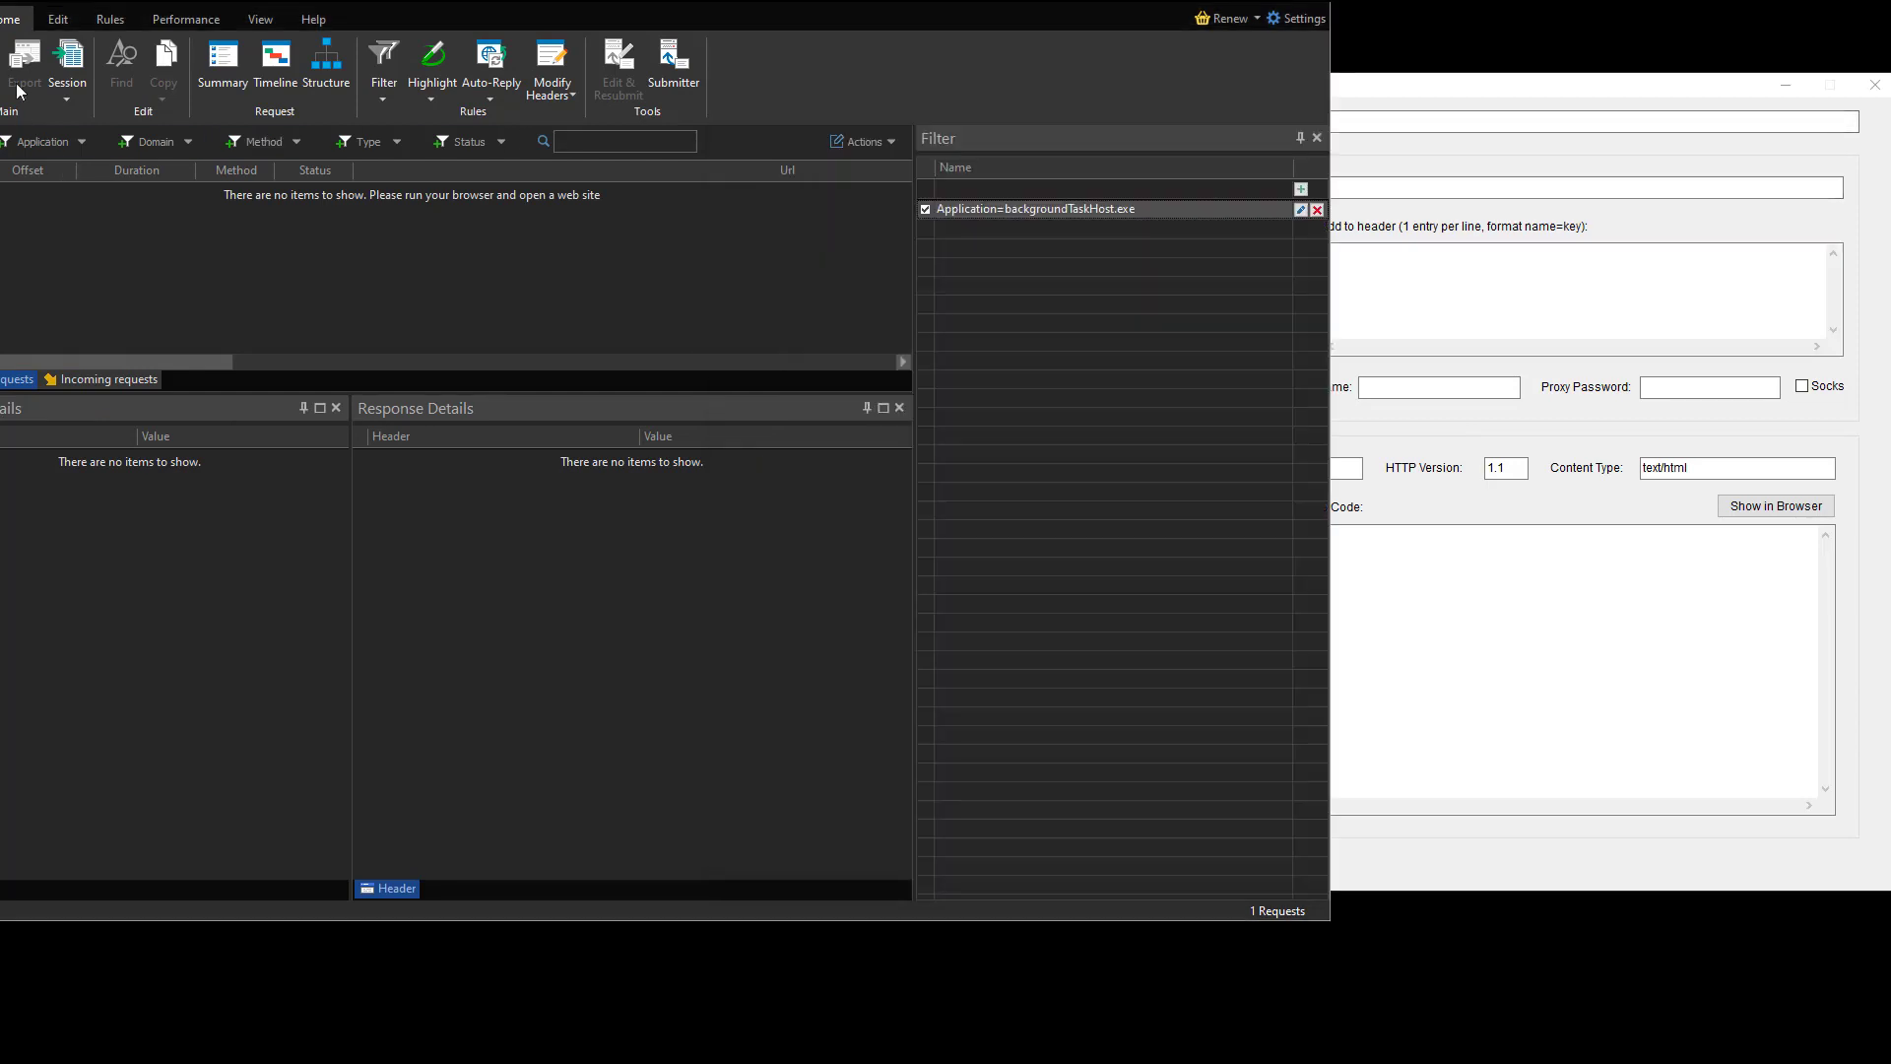
click(1416, 177)
click(776, 863)
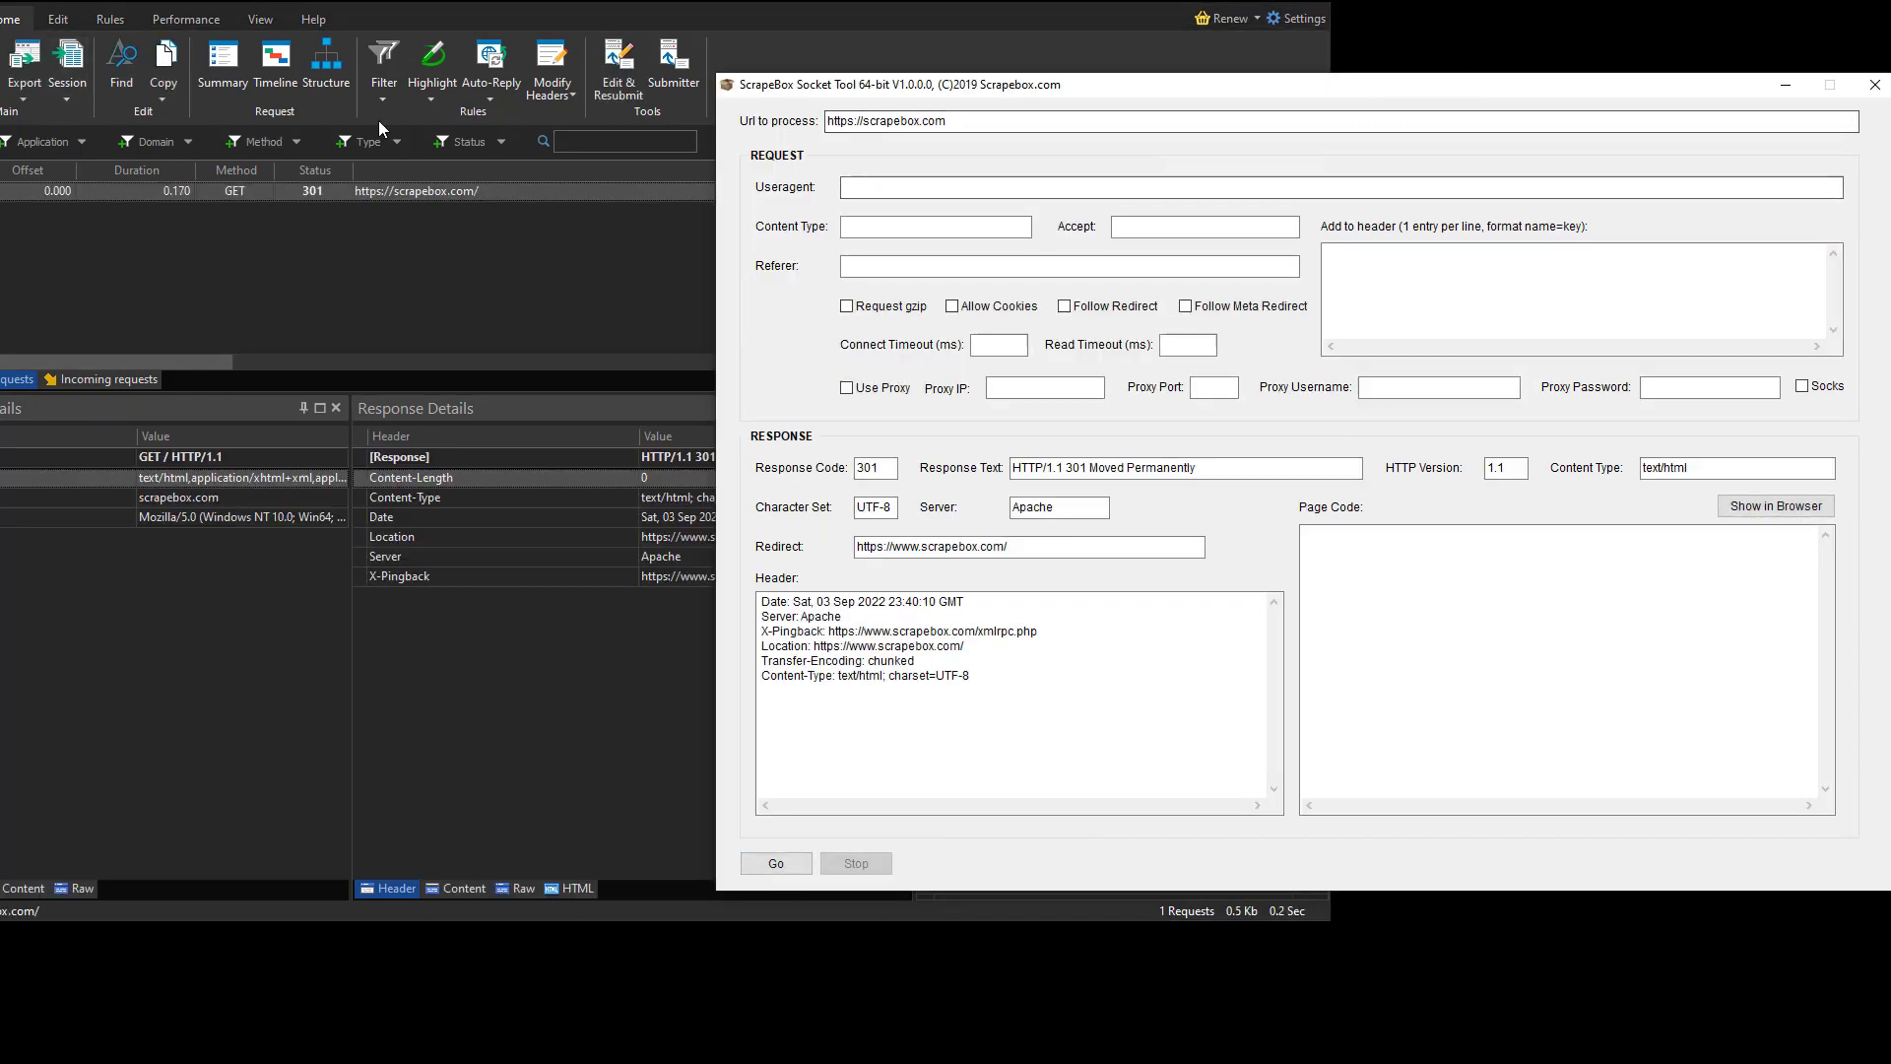
click(212, 145)
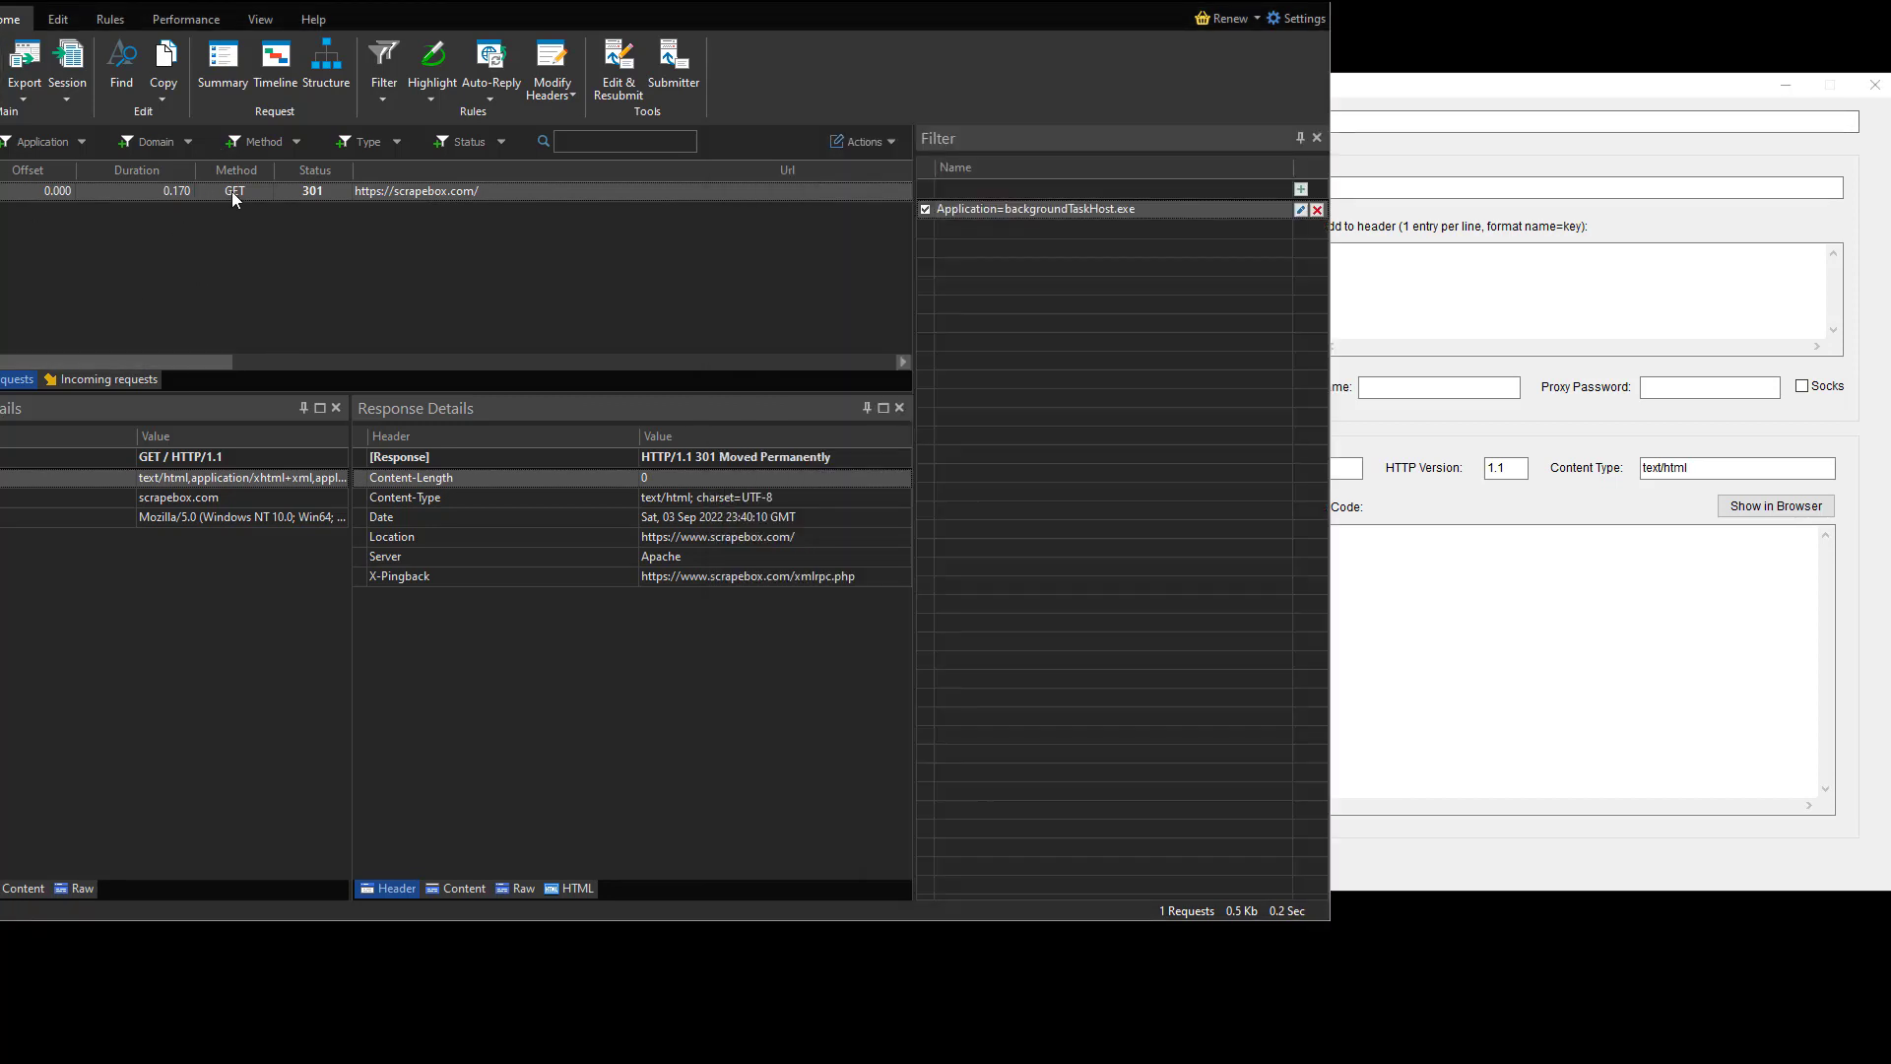
click(1562, 295)
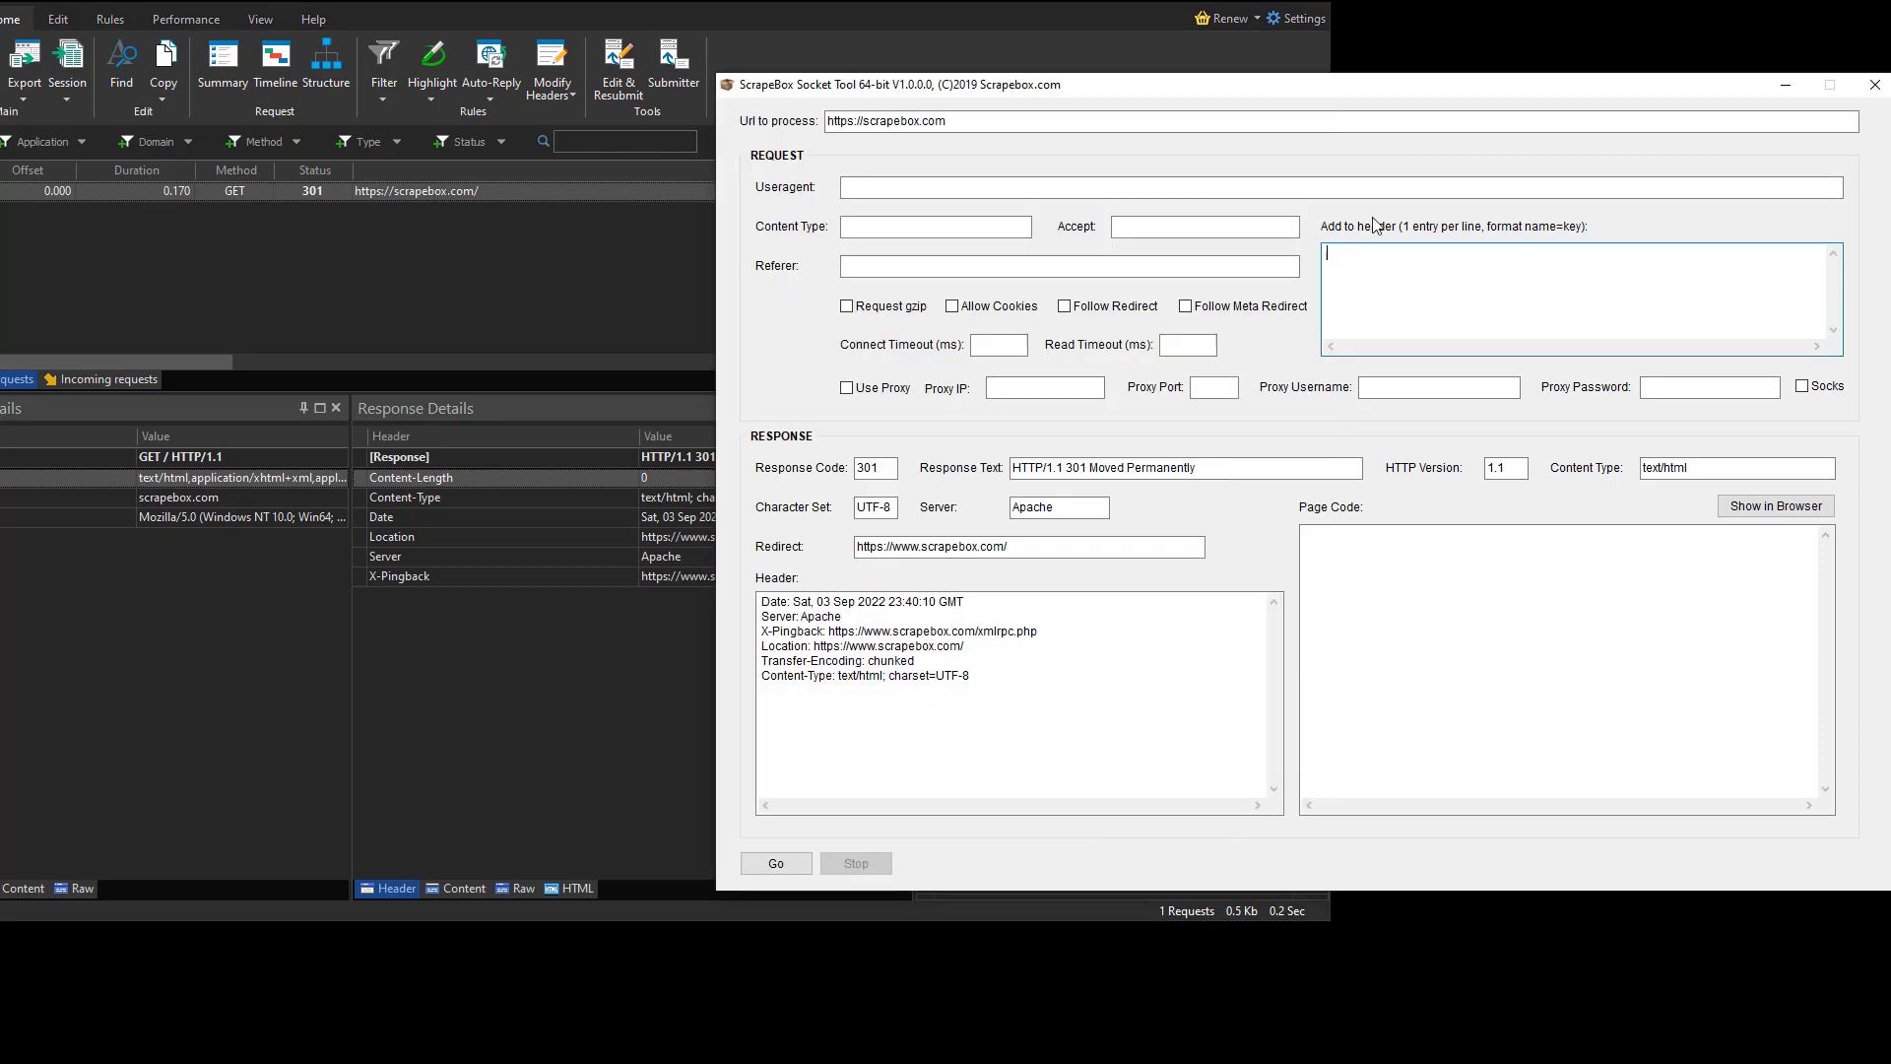
drag(325, 2, 425, 39)
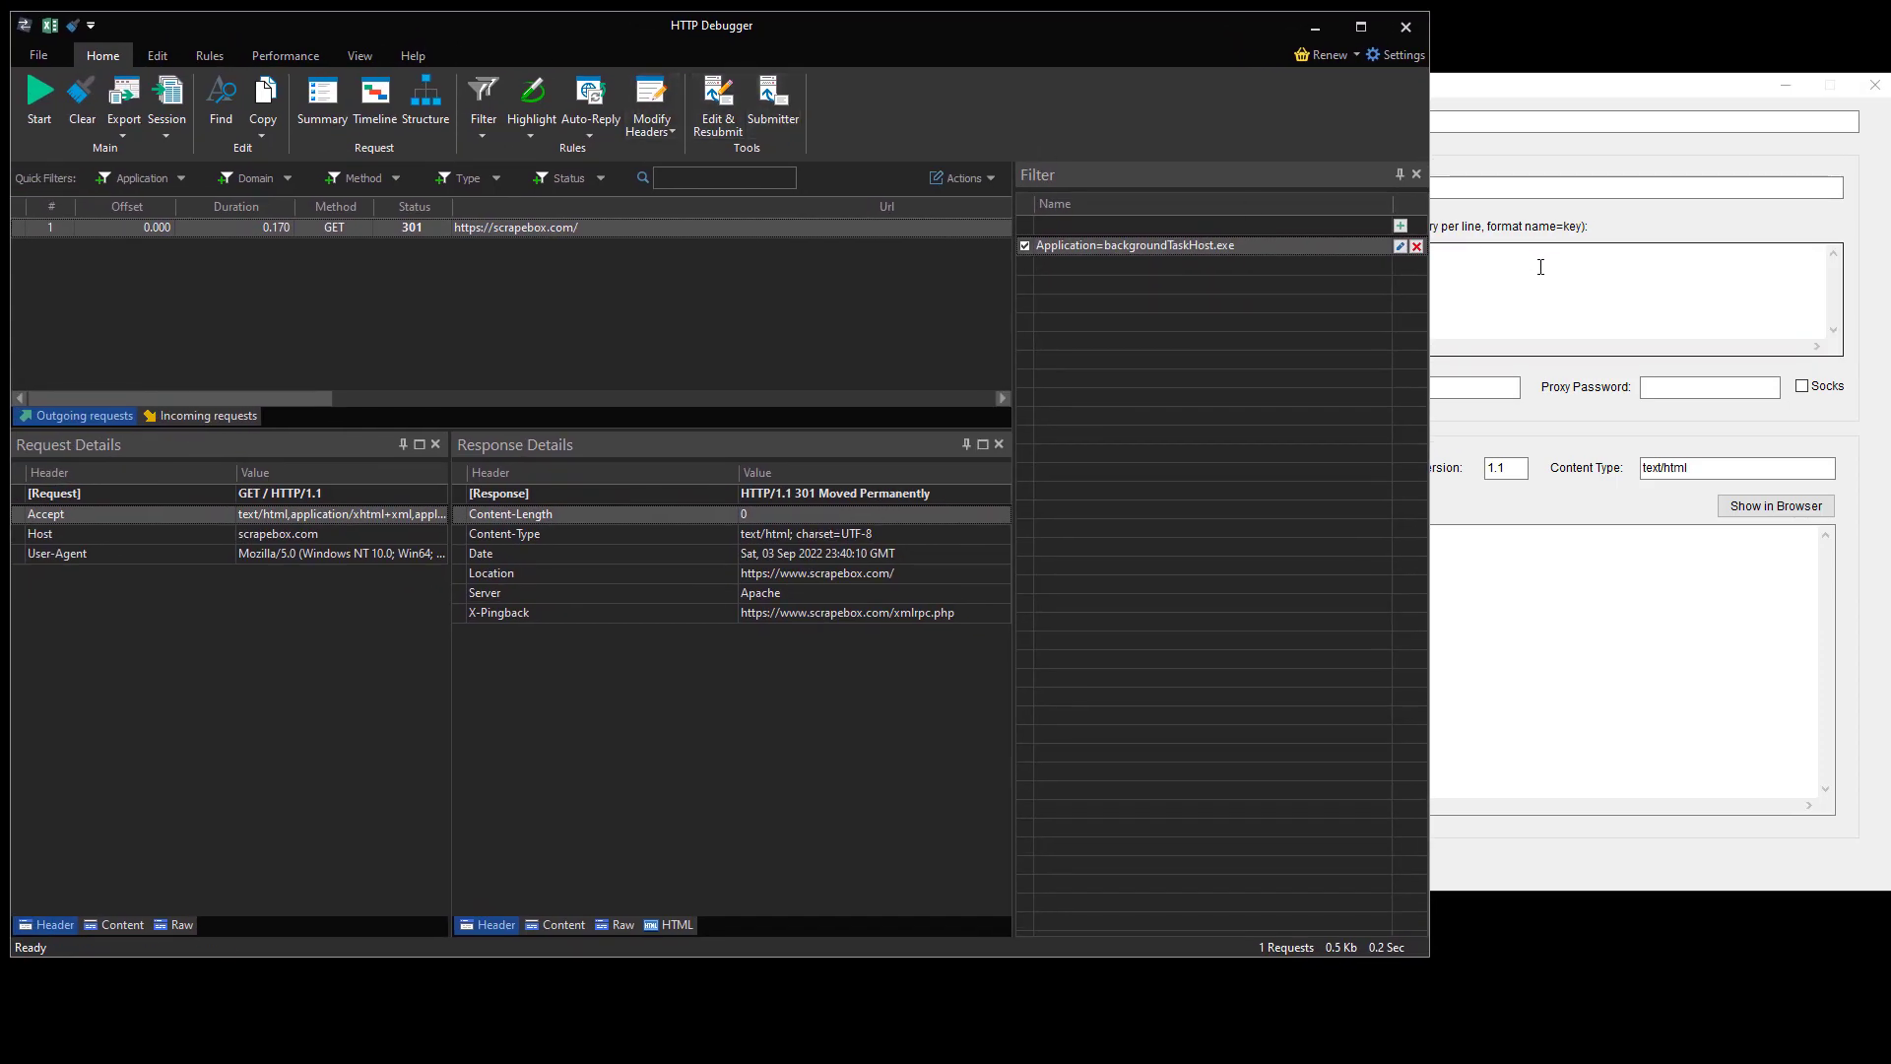
click(1416, 174)
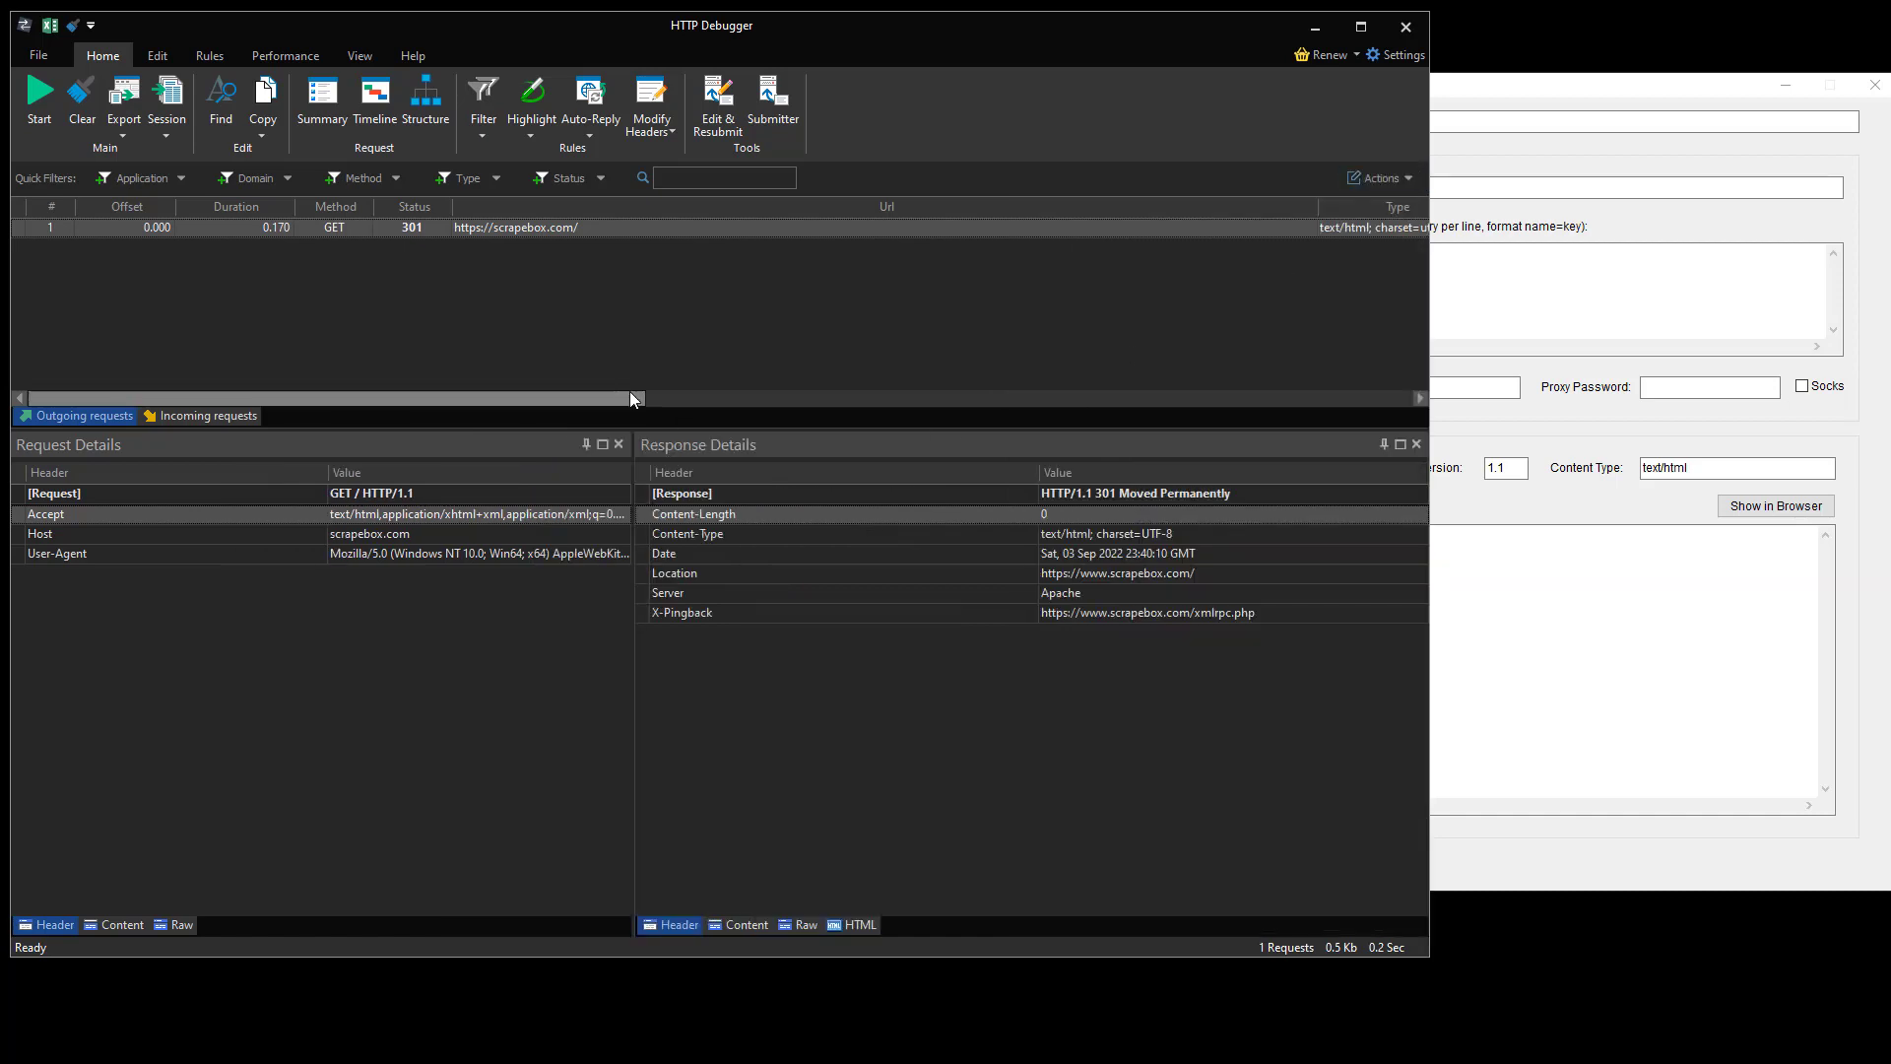
click(1457, 310)
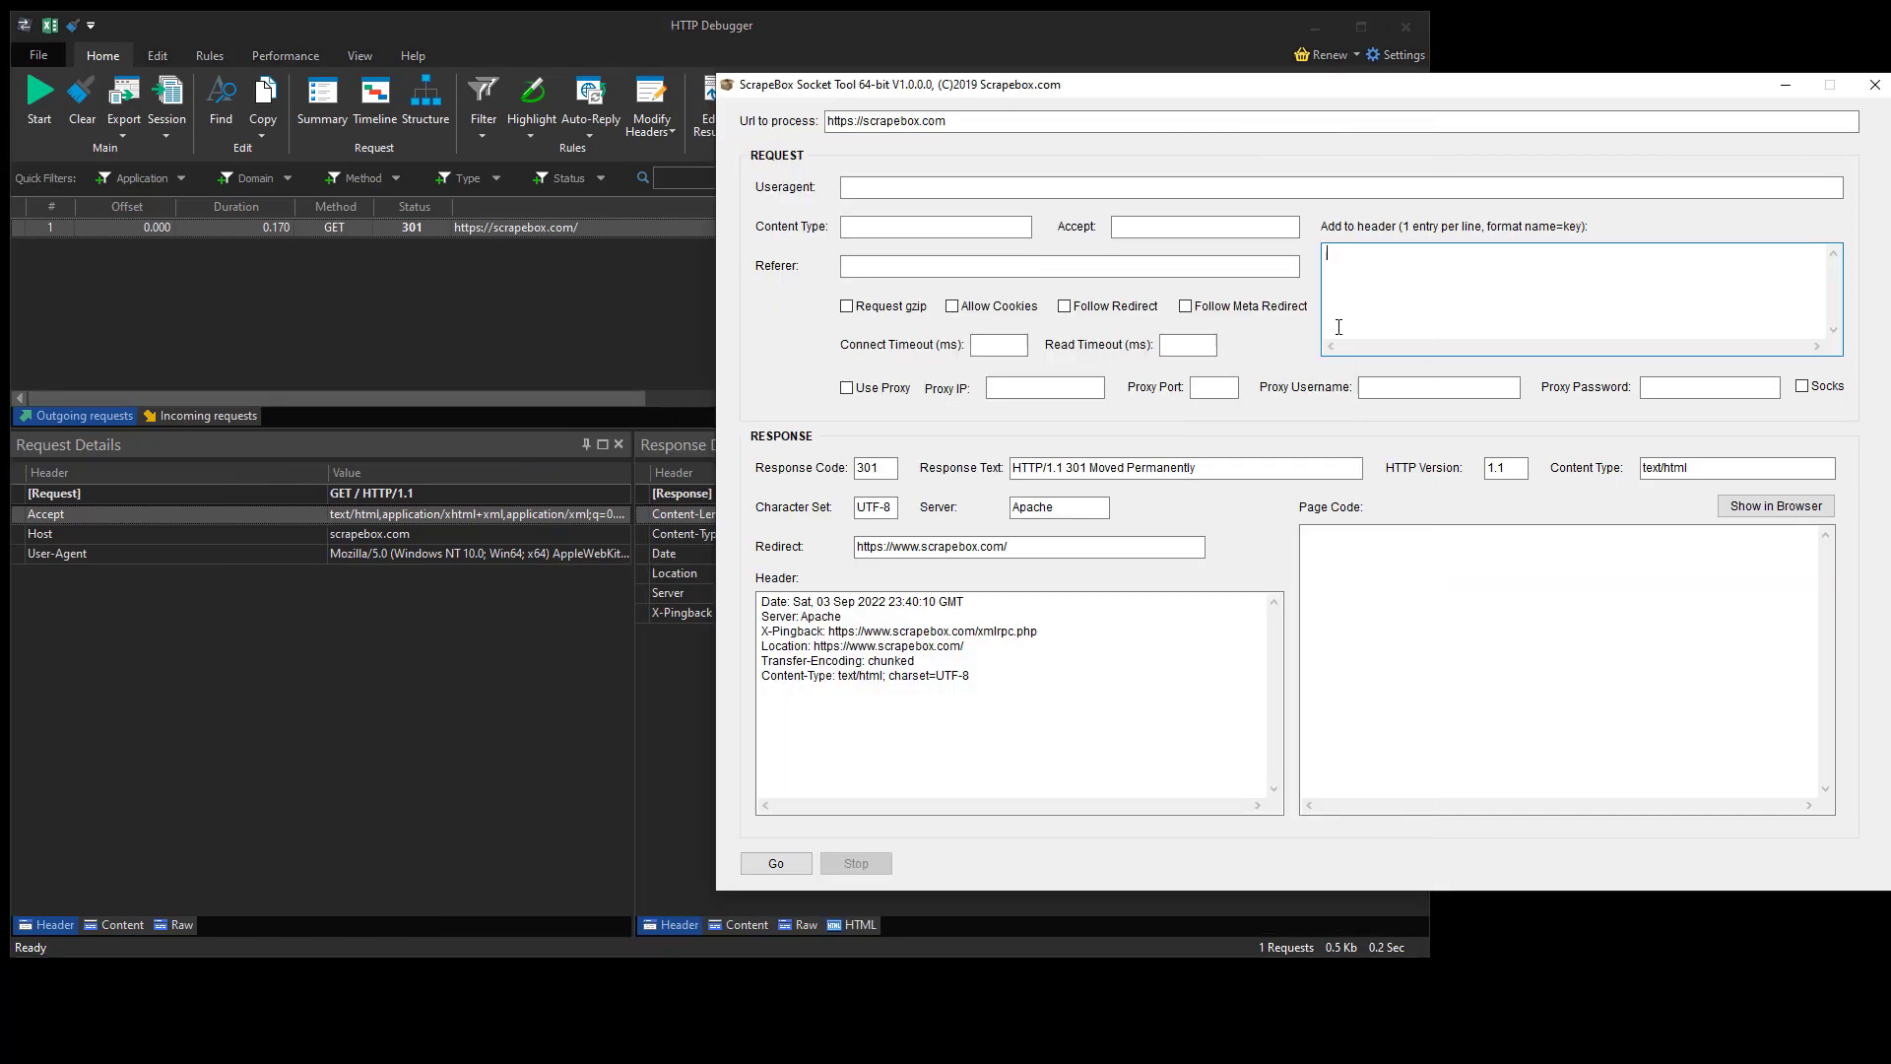
click(392, 341)
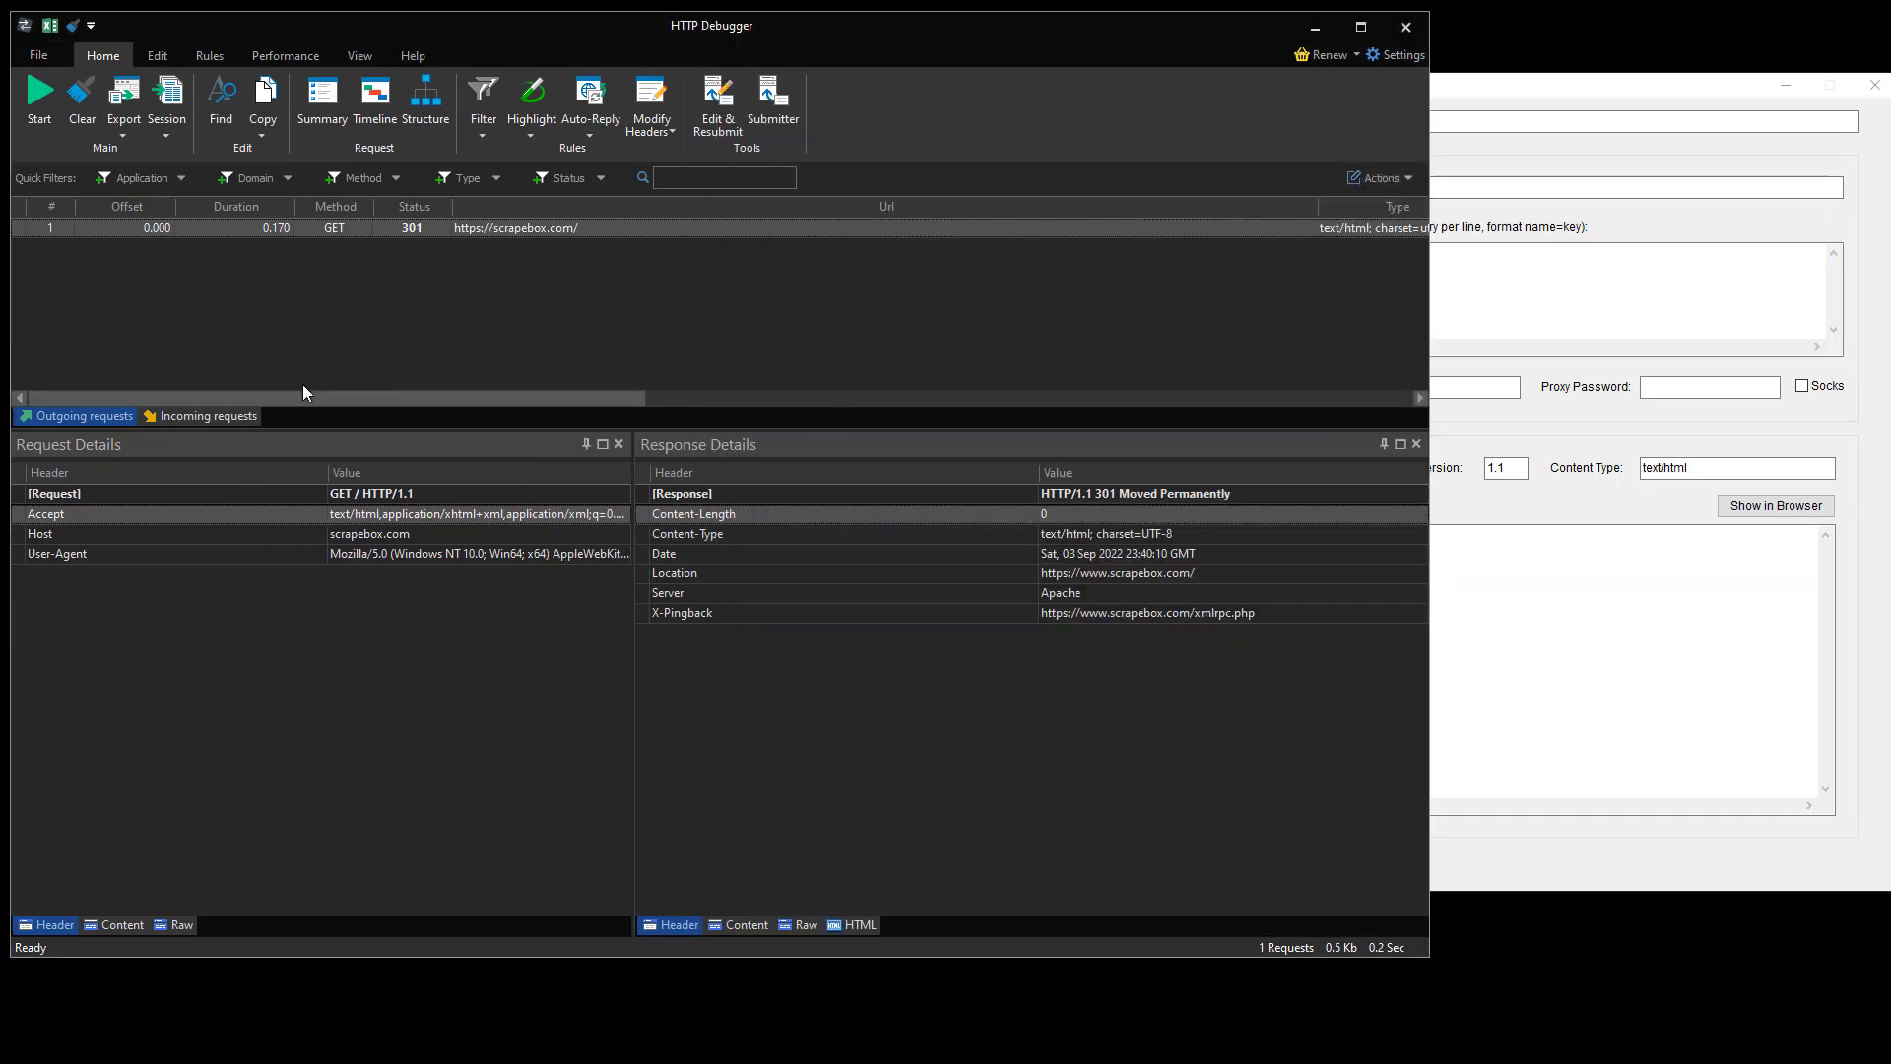
- Inspect the captured request's Content and Raw views, highlighting the User-Agent line
click(115, 925)
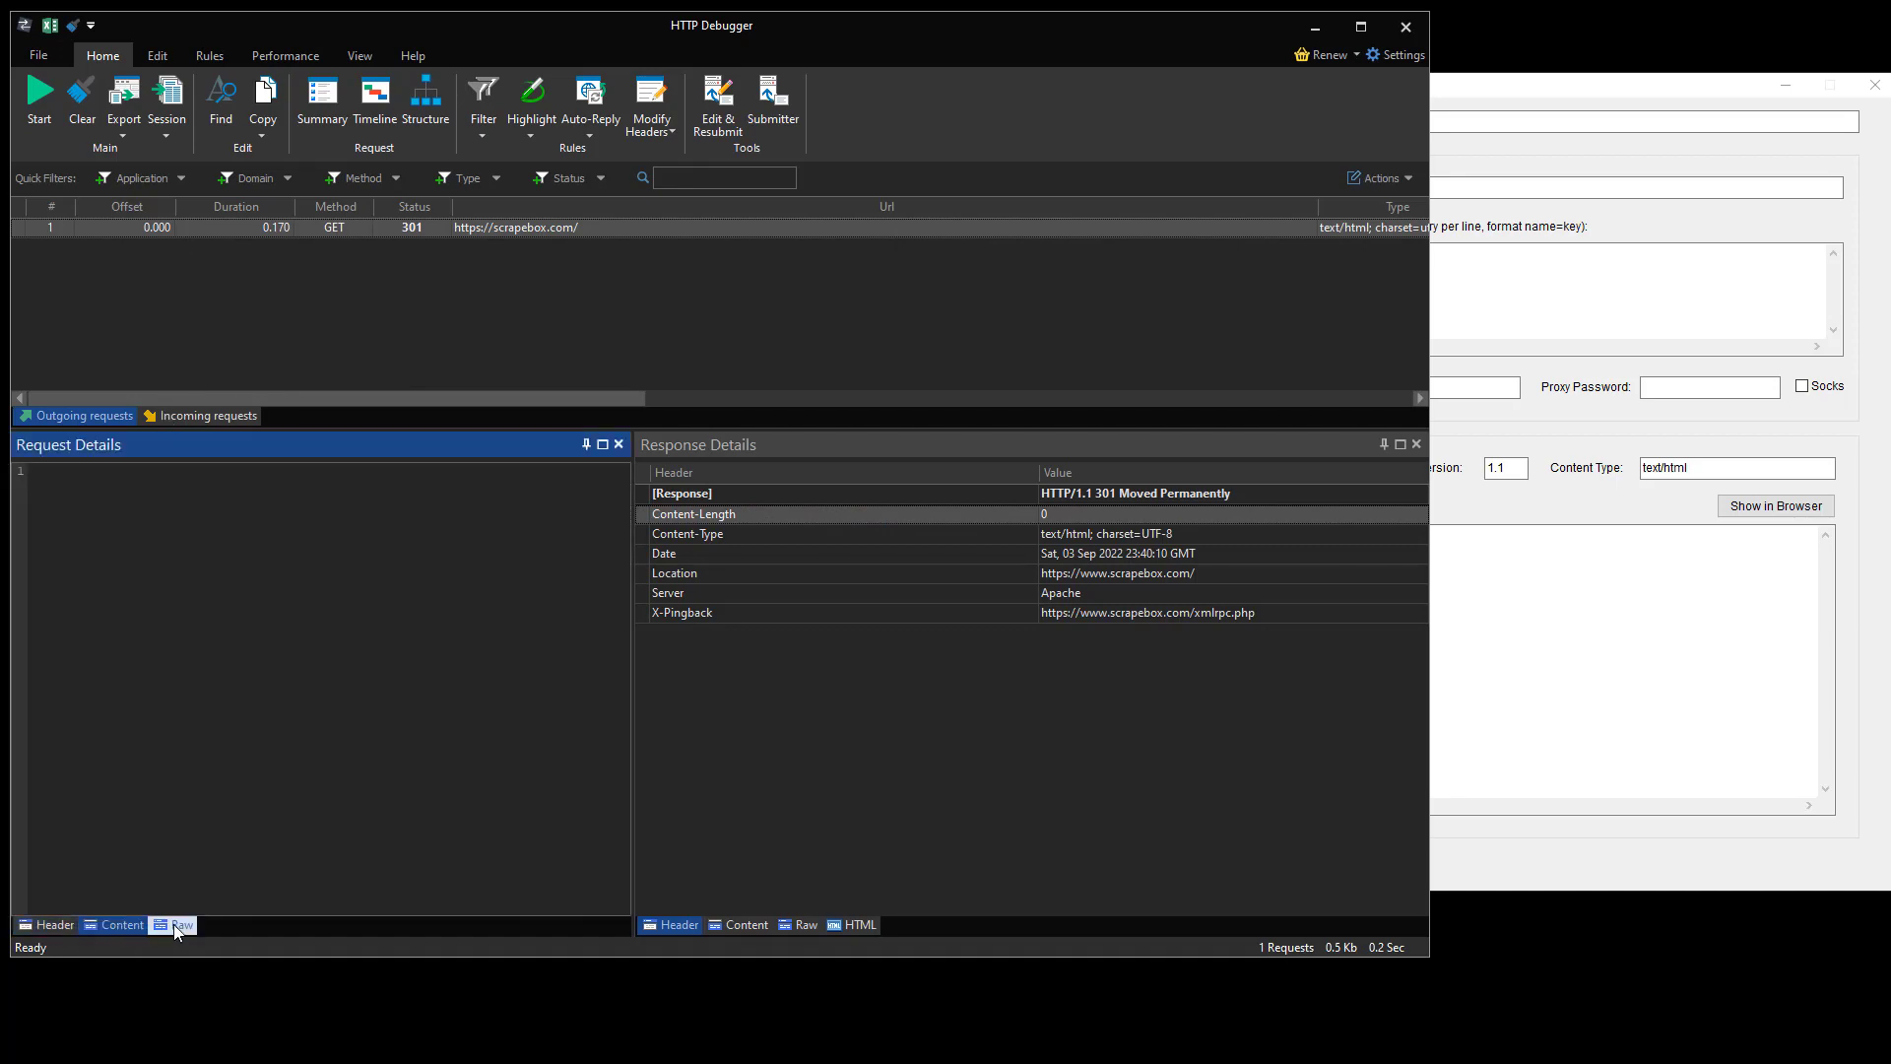
click(173, 924)
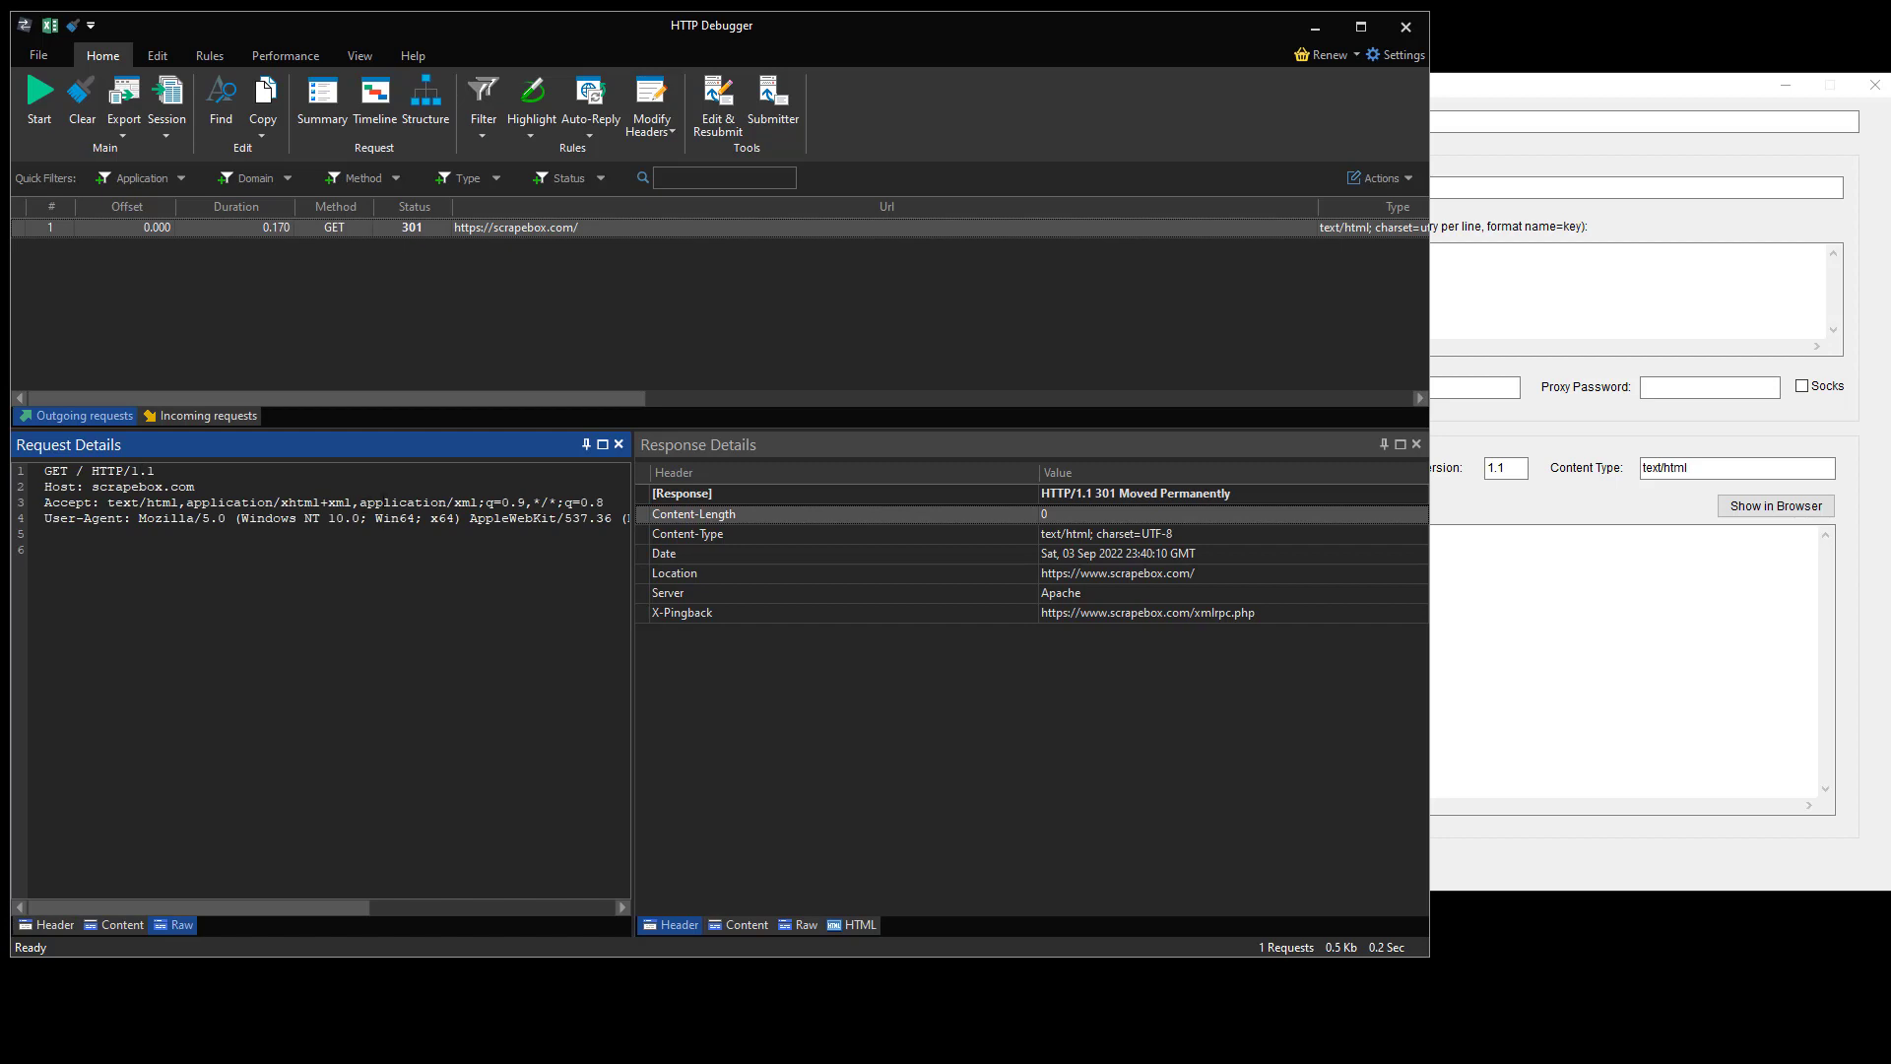
drag(216, 906, 123, 902)
drag(155, 519, 629, 519)
click(1616, 553)
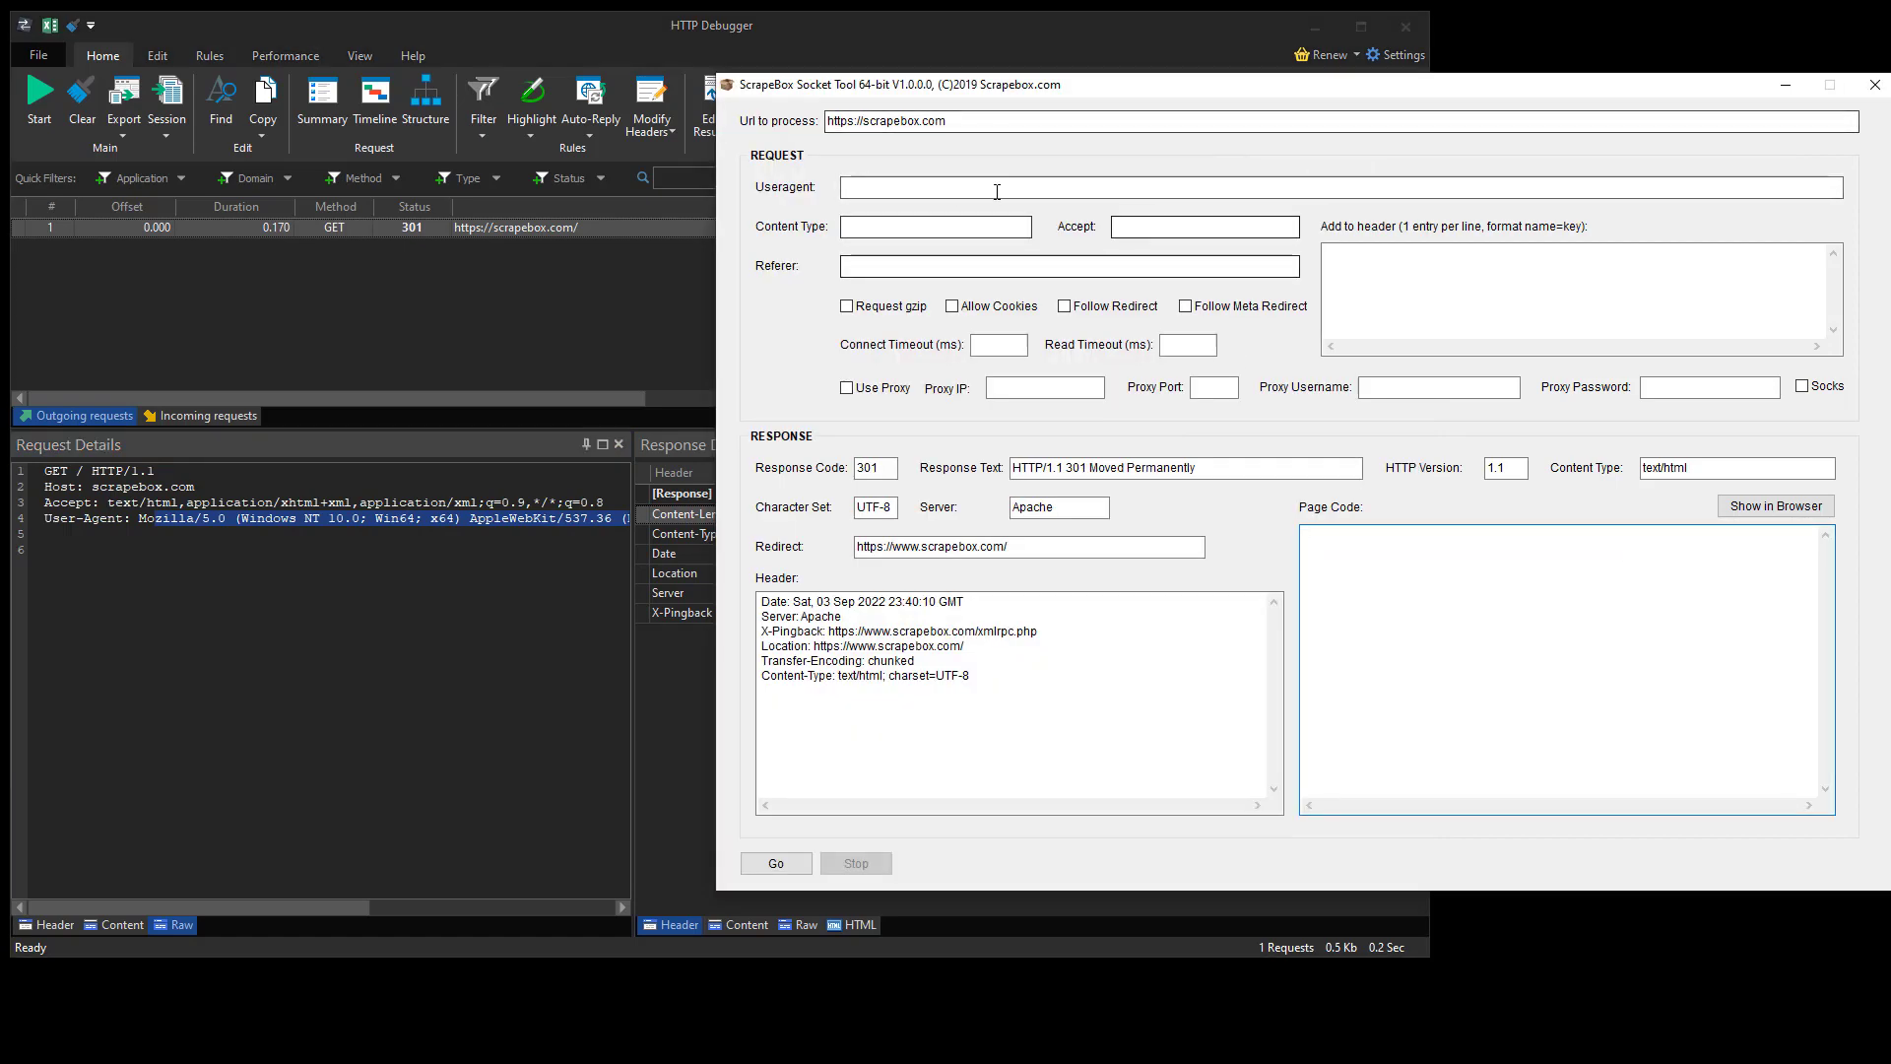
key(alt+Tab)
click(477, 625)
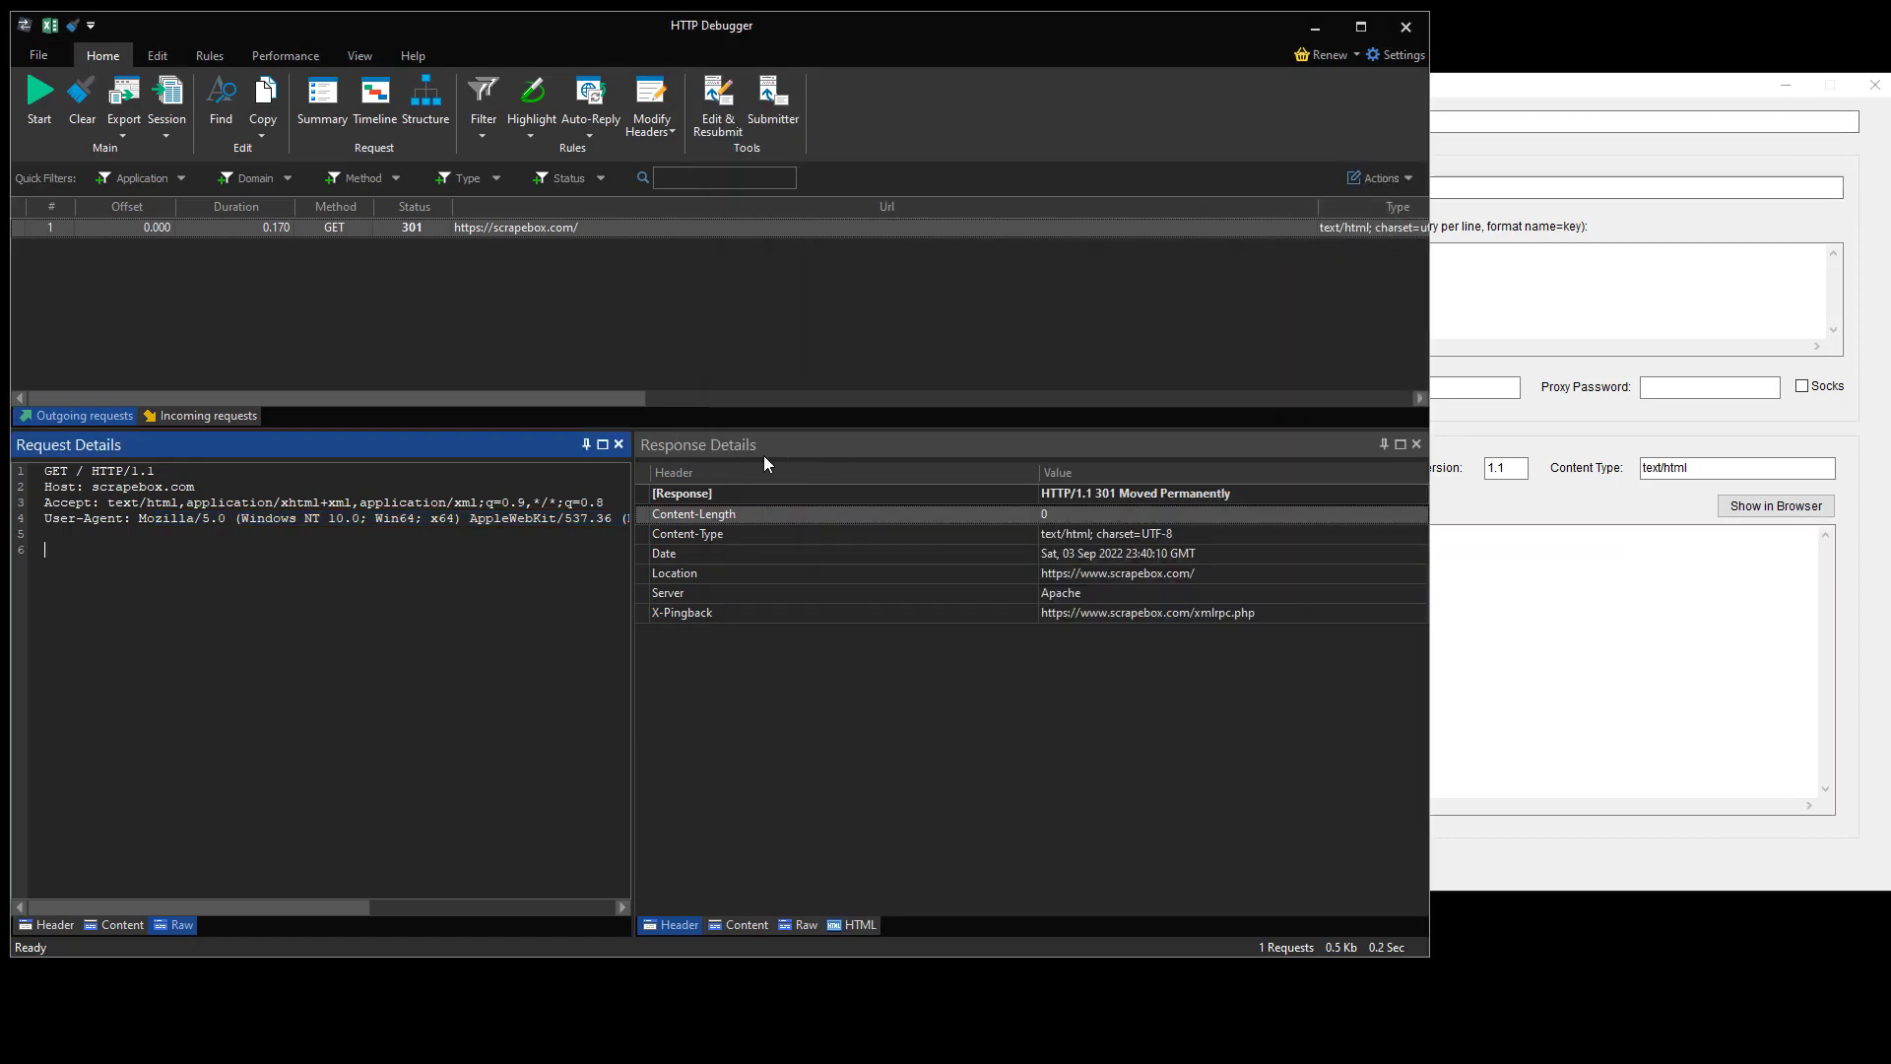
- Cycle the response through the Content, Raw and HTML tabs, then select the raw 301 header lines
click(740, 927)
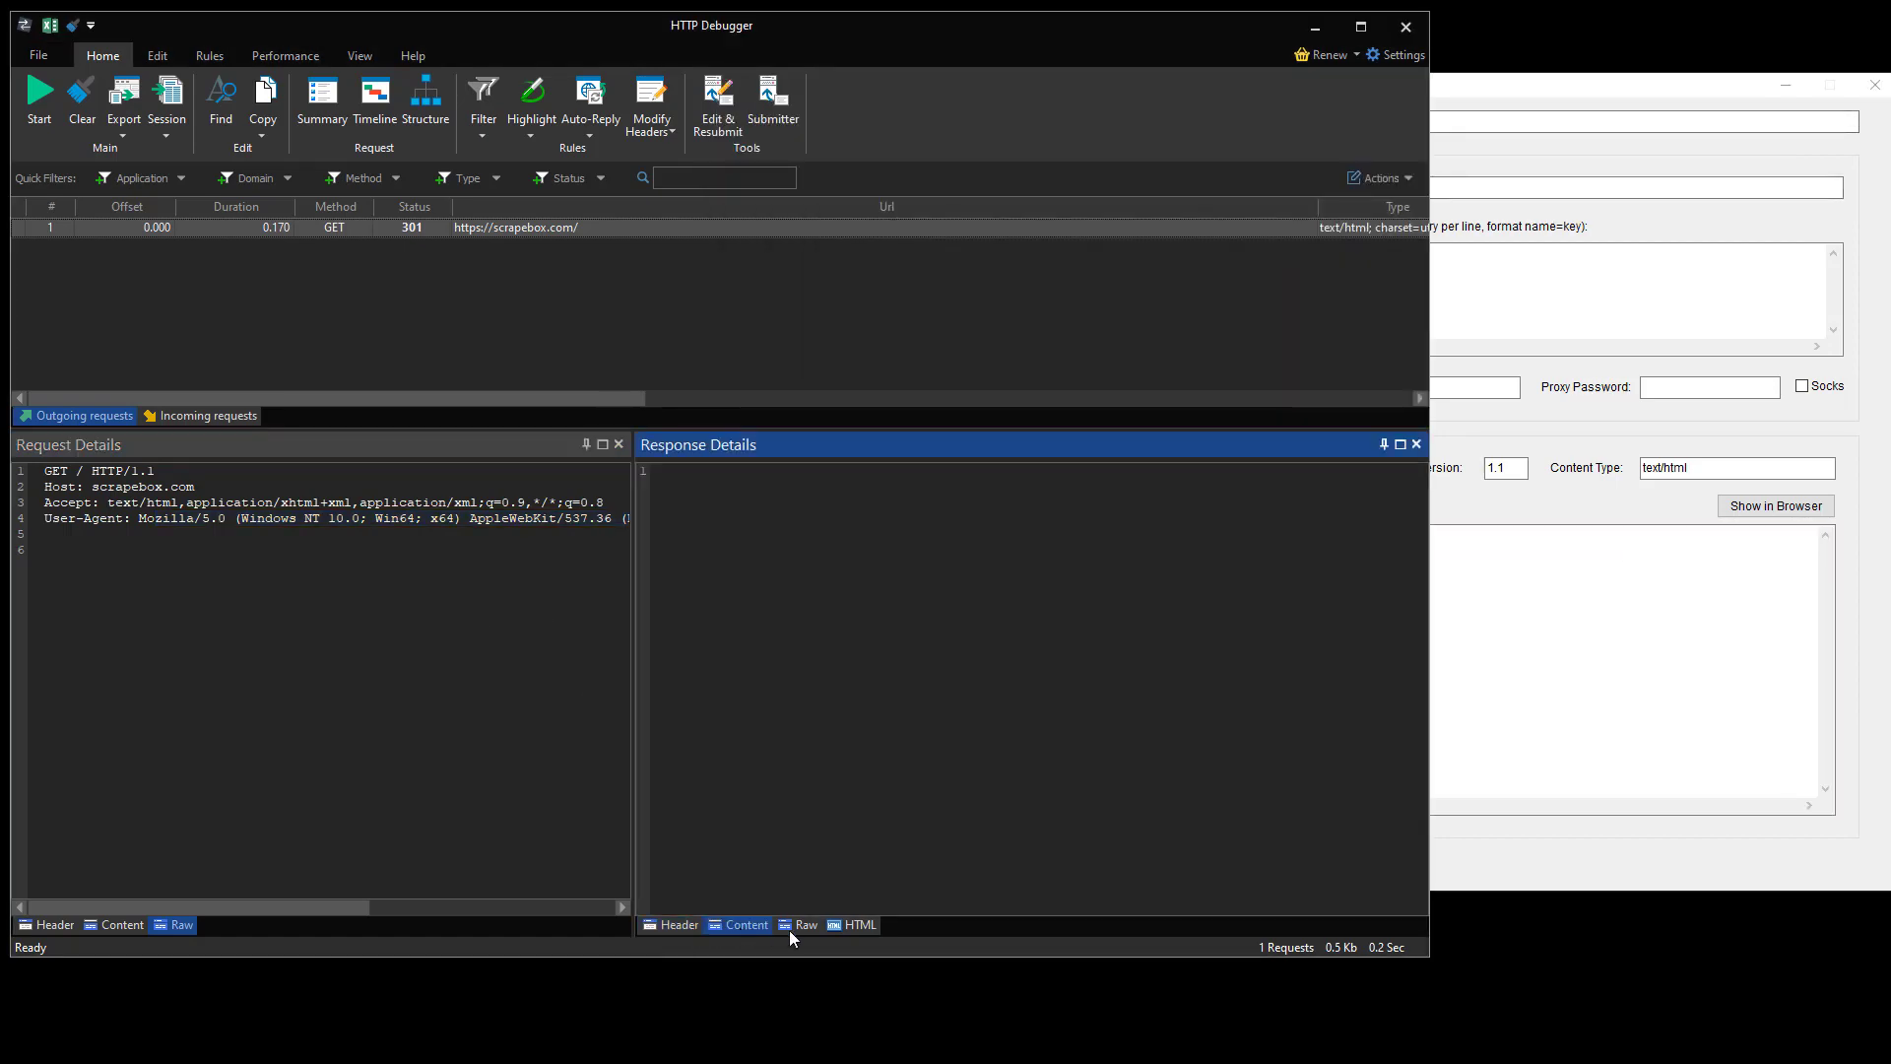
click(800, 927)
click(849, 930)
click(813, 924)
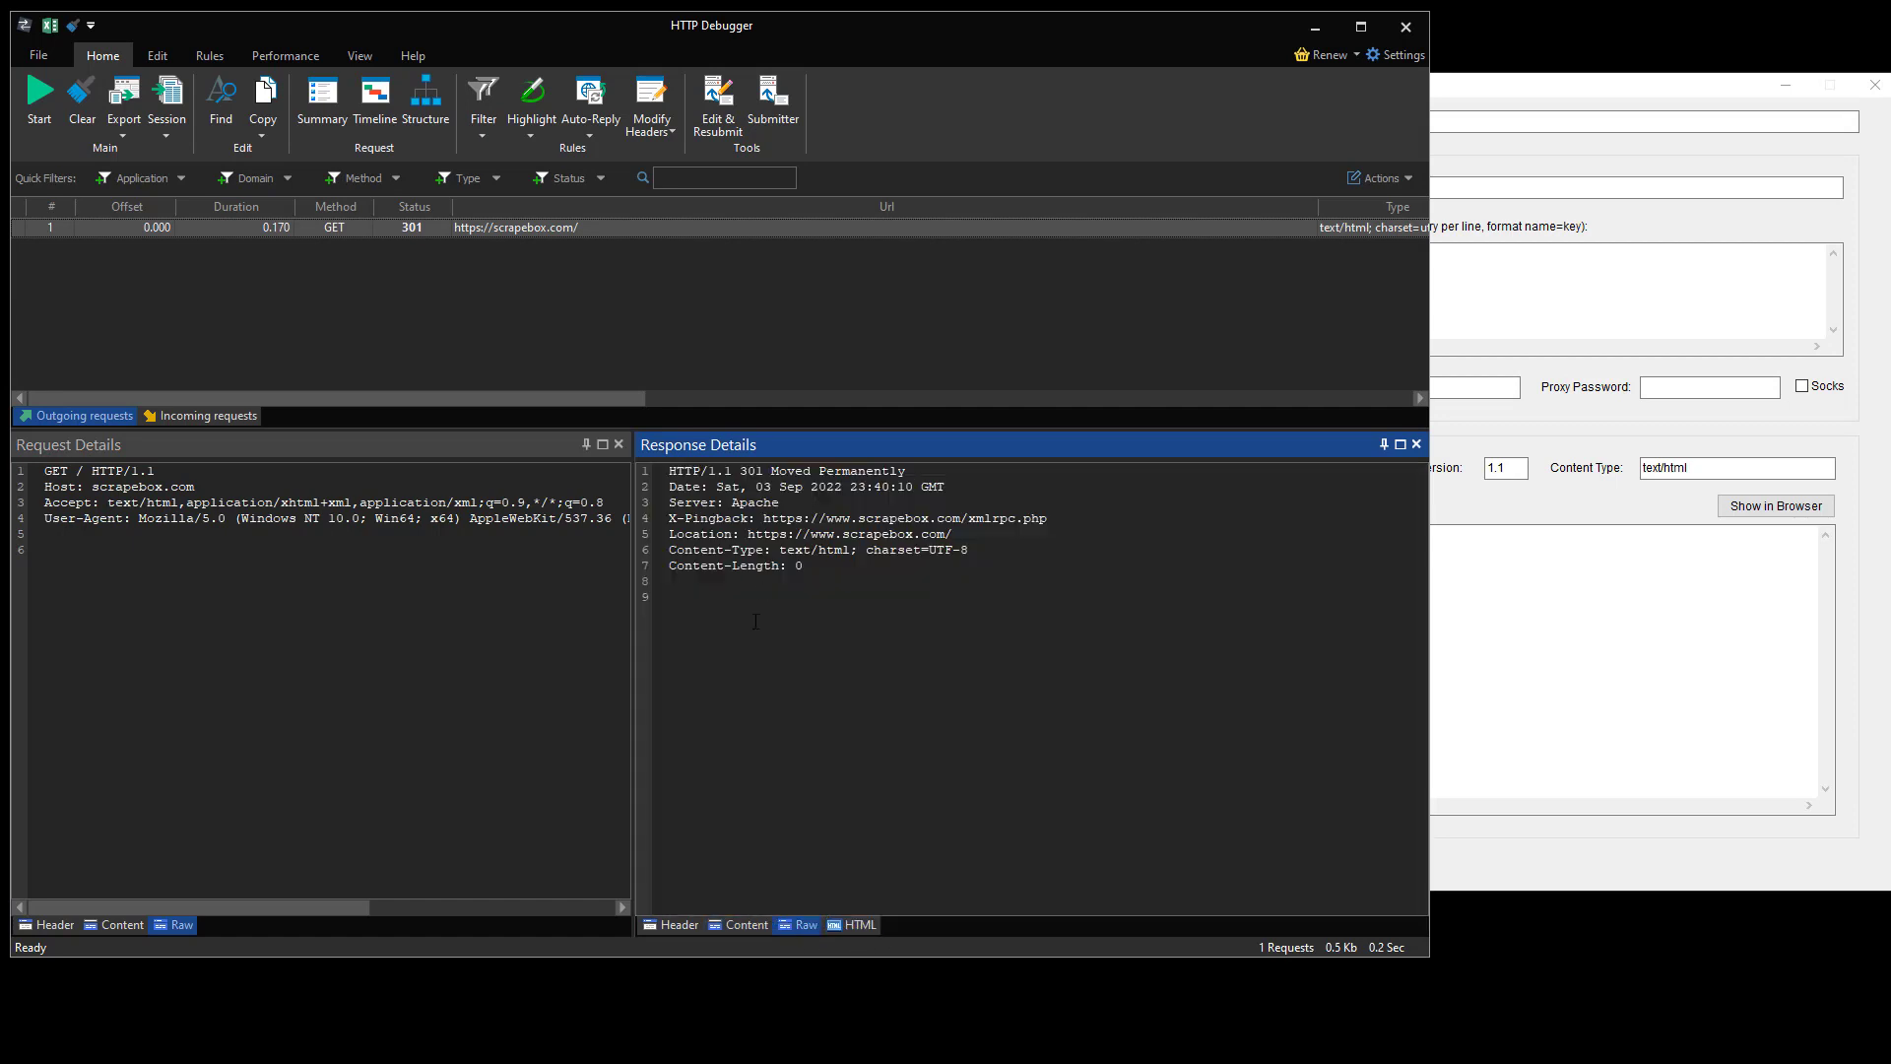
drag(670, 470, 869, 591)
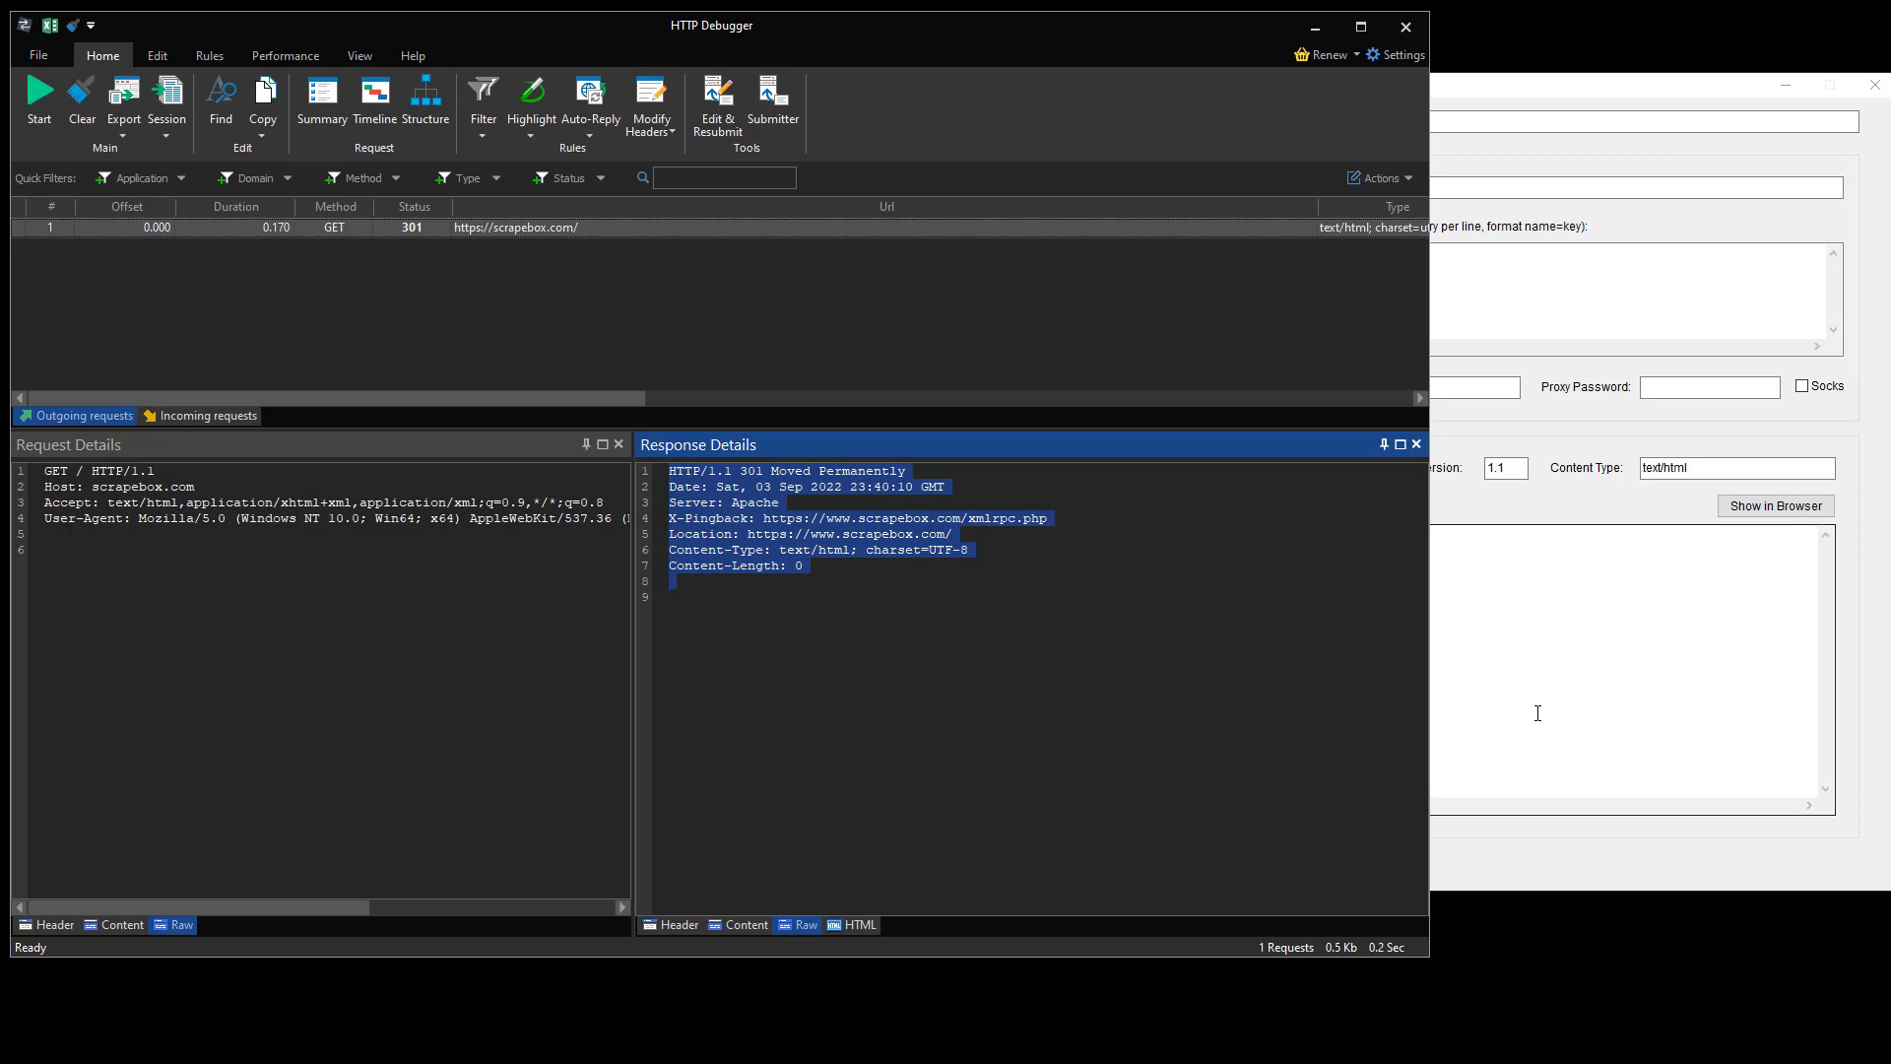
- Compare the debugger's 301 status line and Date header against the Socket Tool's response fields
click(1674, 670)
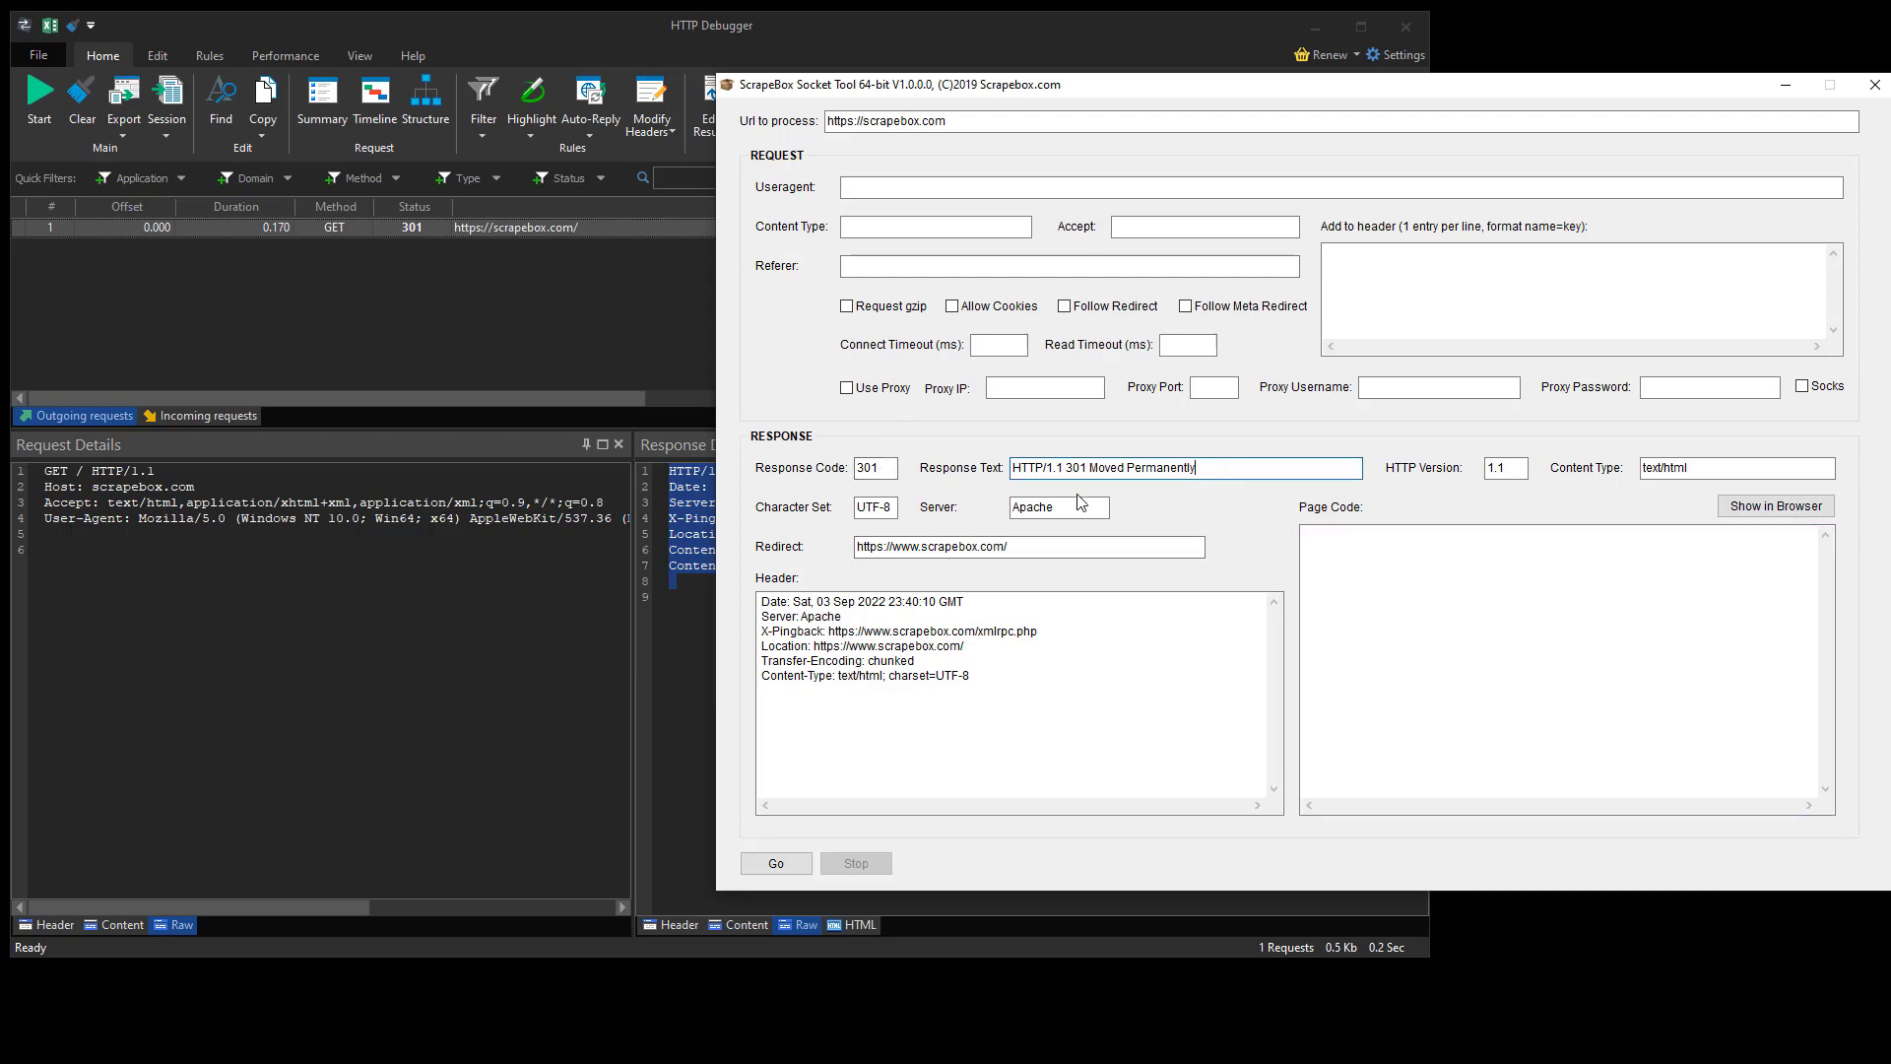
click(689, 640)
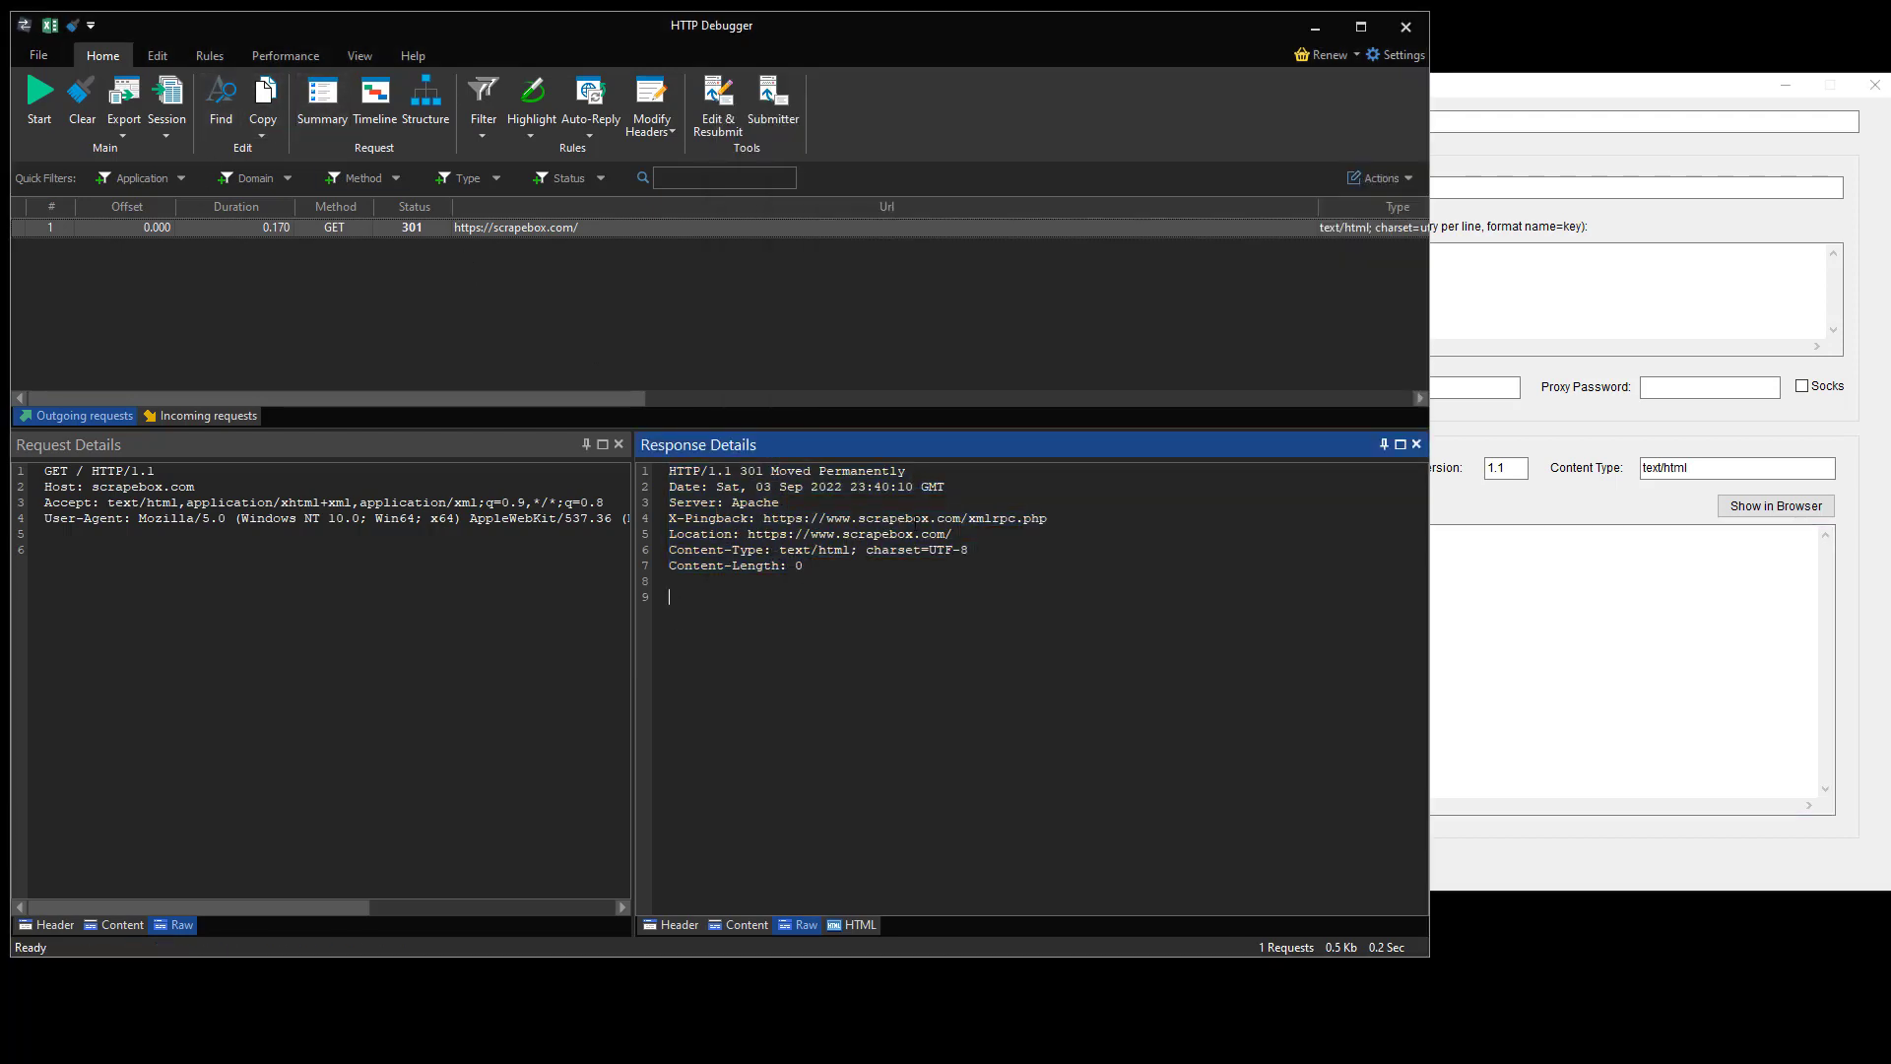
drag(669, 471, 979, 486)
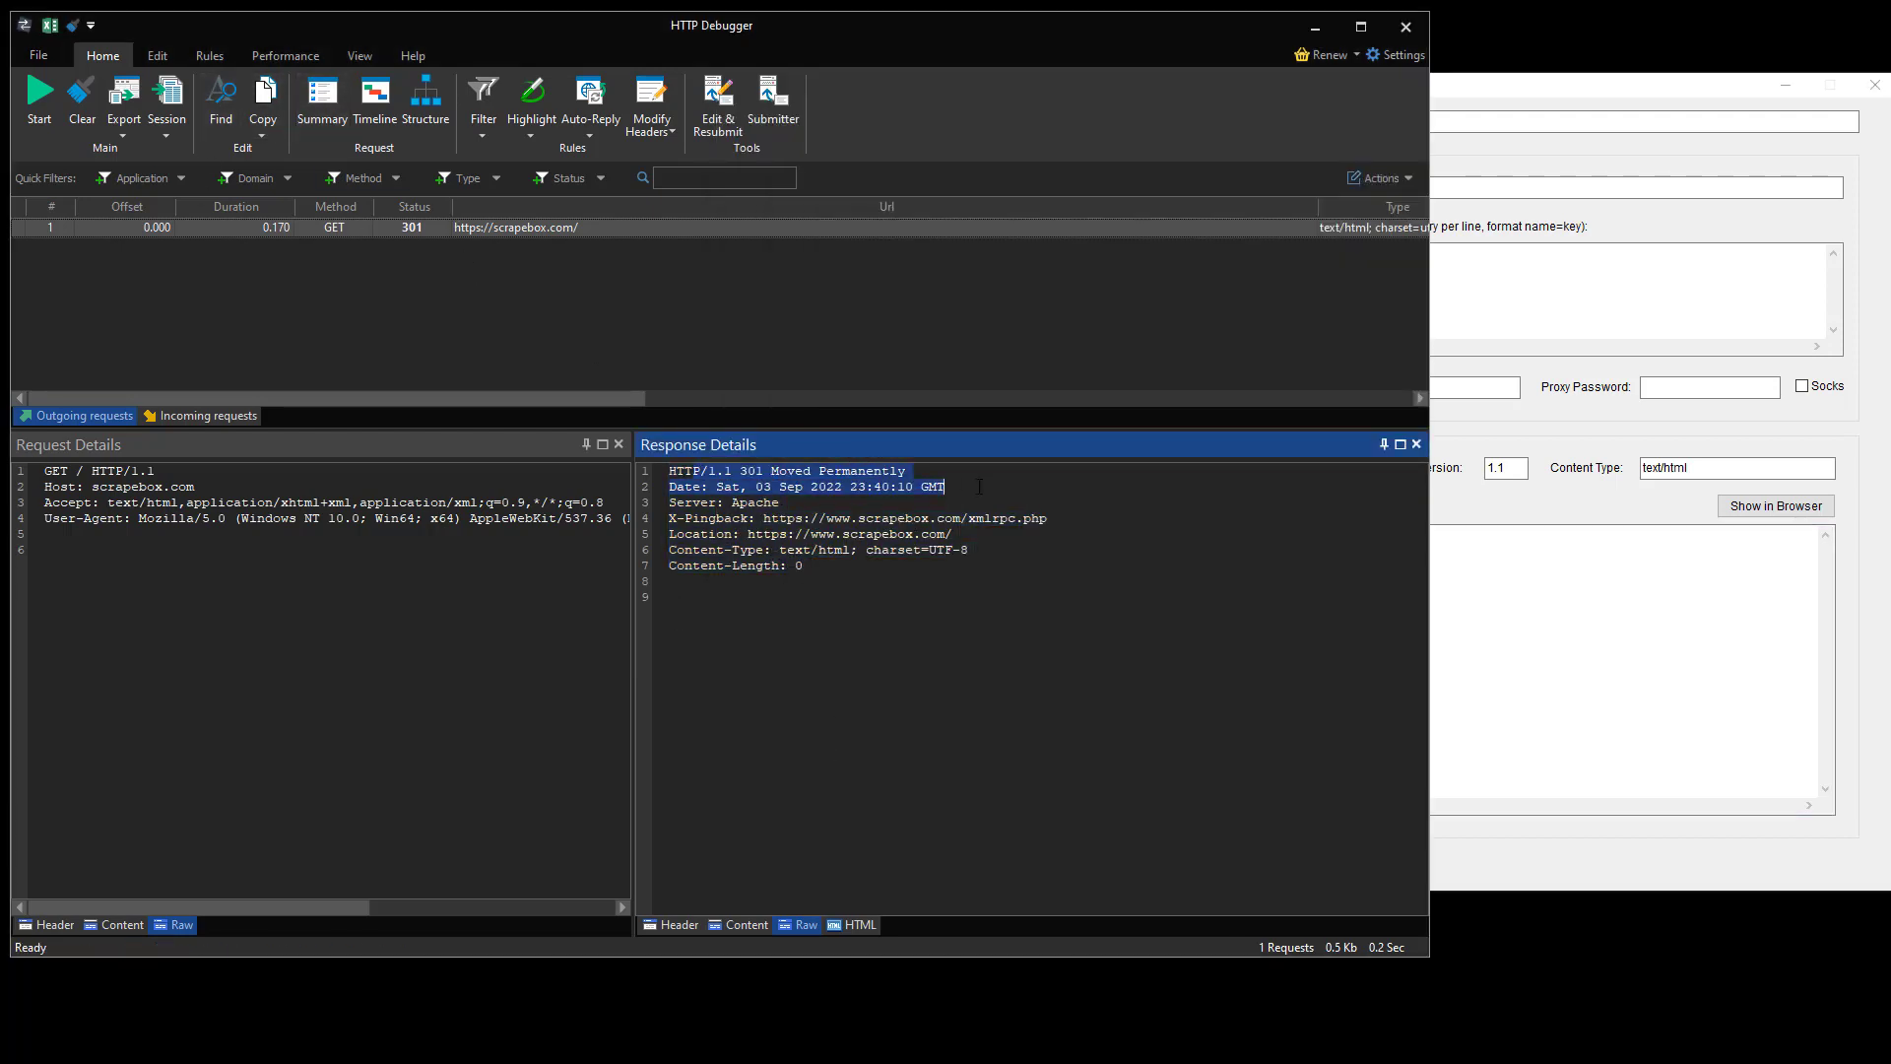
click(771, 470)
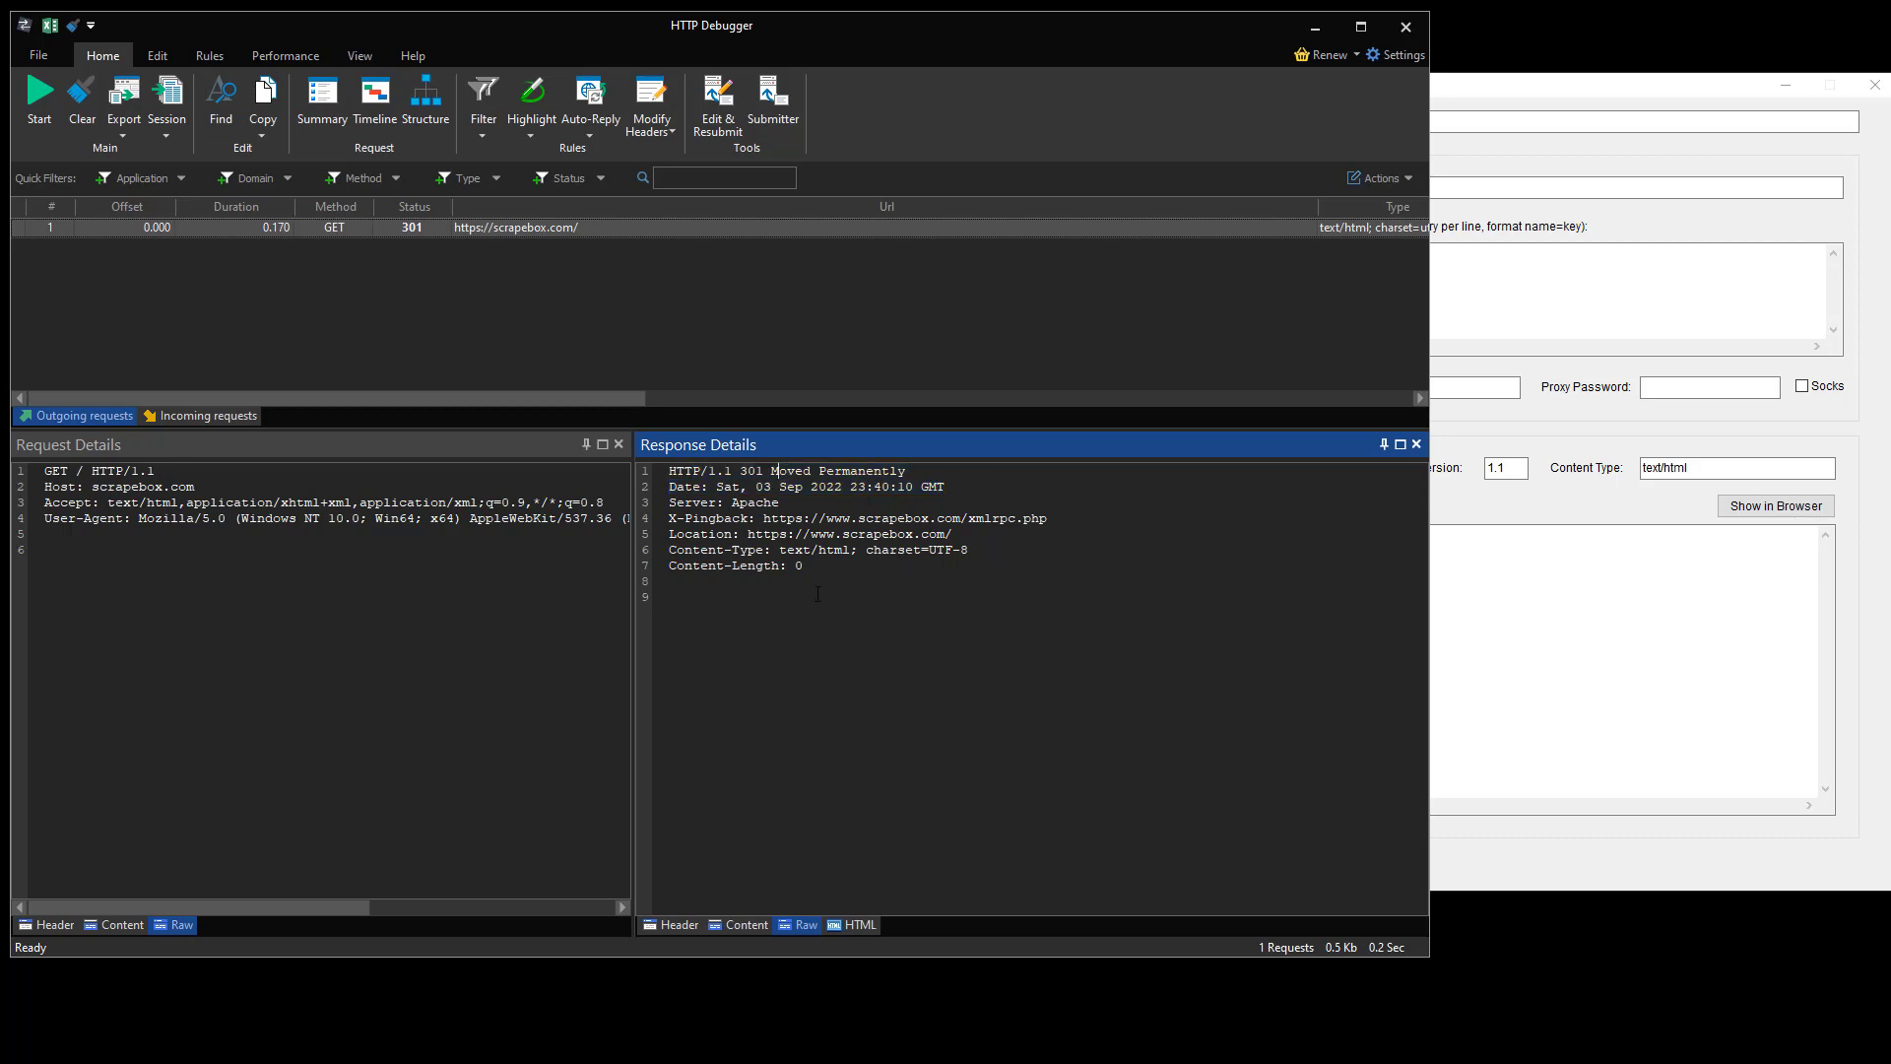
click(1576, 187)
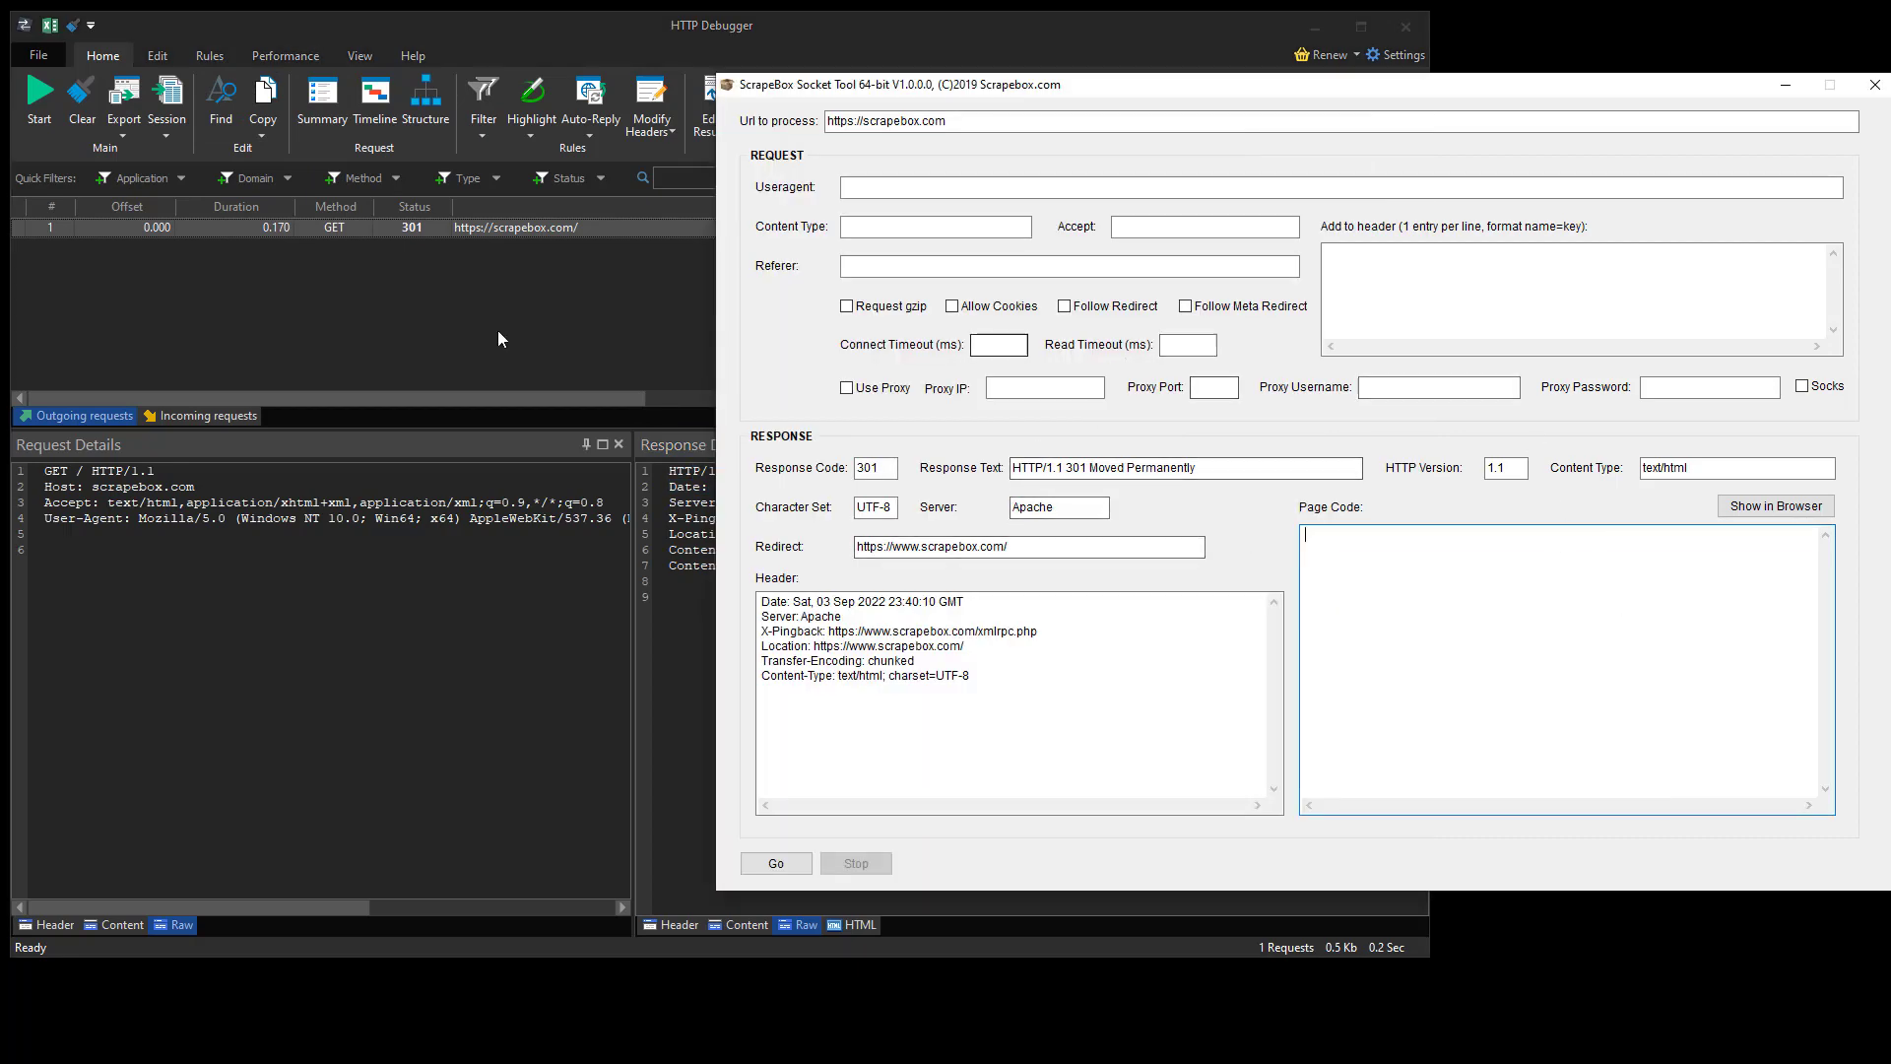
click(438, 297)
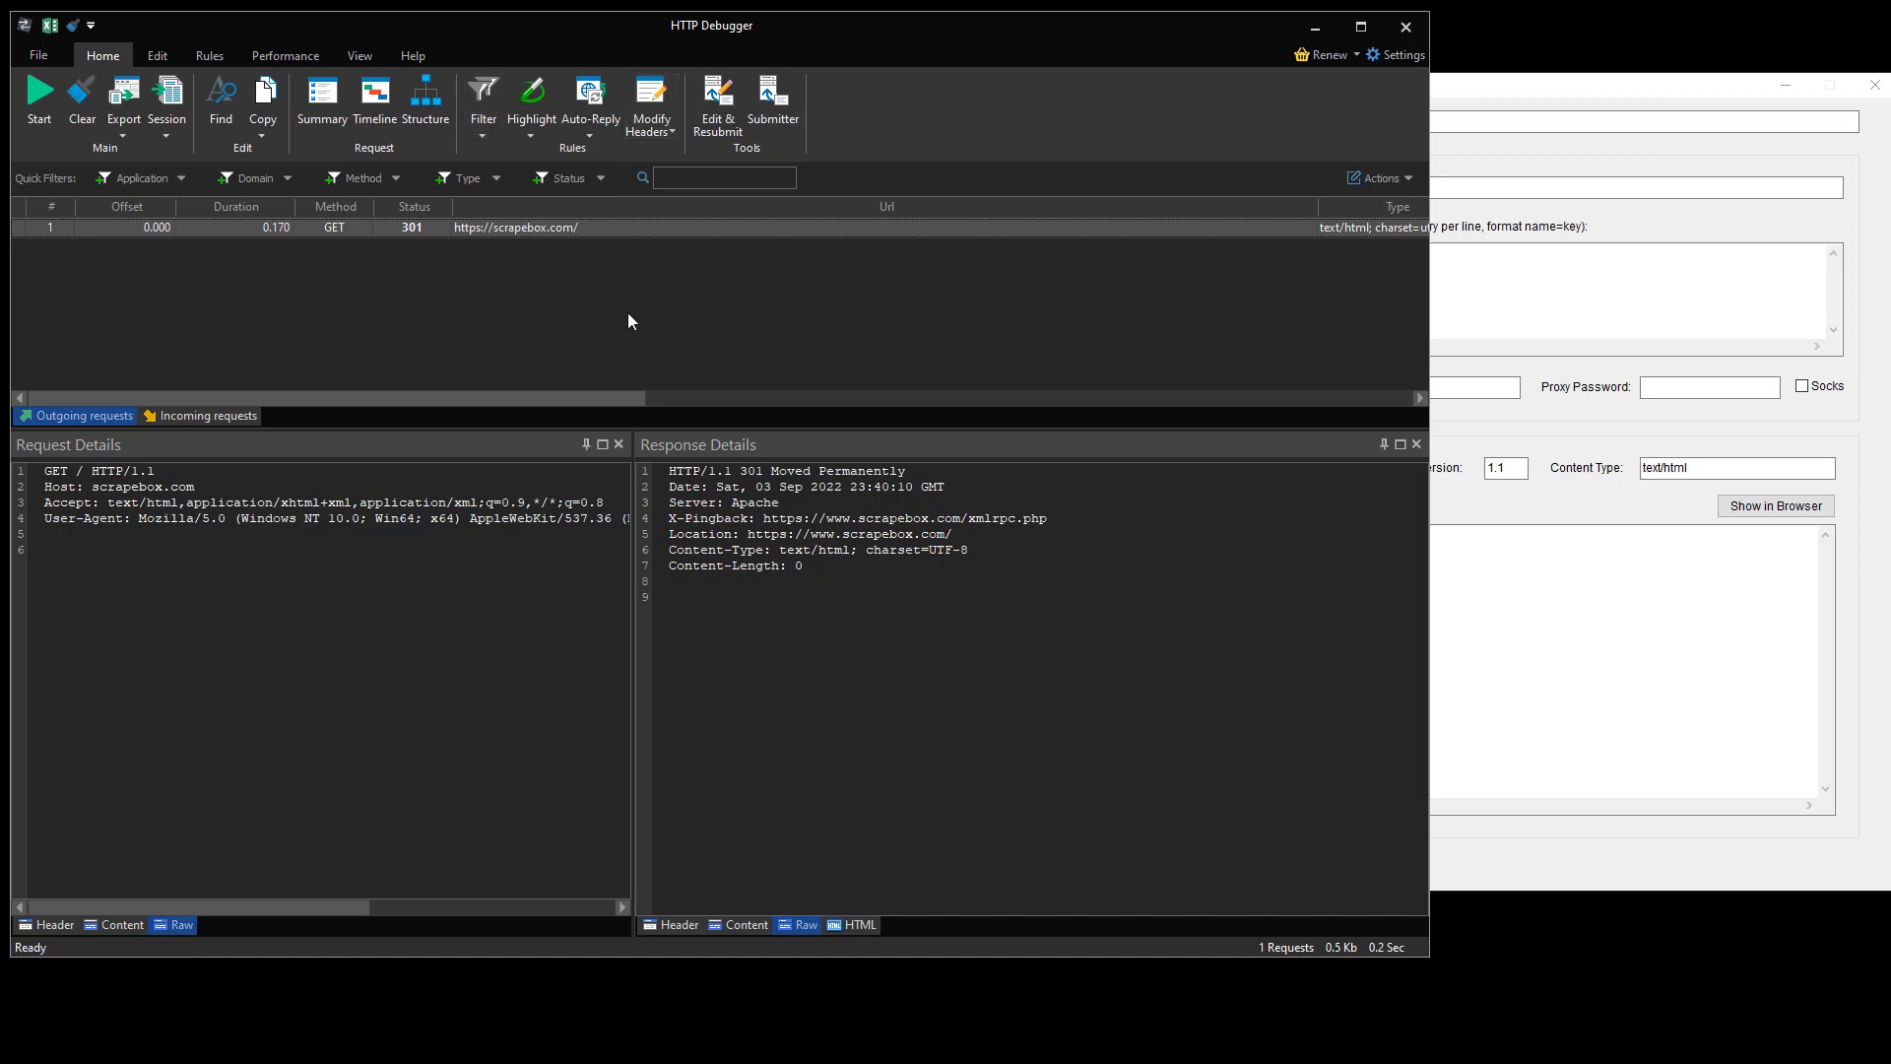
- Close HTTP Debugger, centre the Socket Tool, and review the 301 code, UTF-8, Apache server and redirect URL
click(1406, 27)
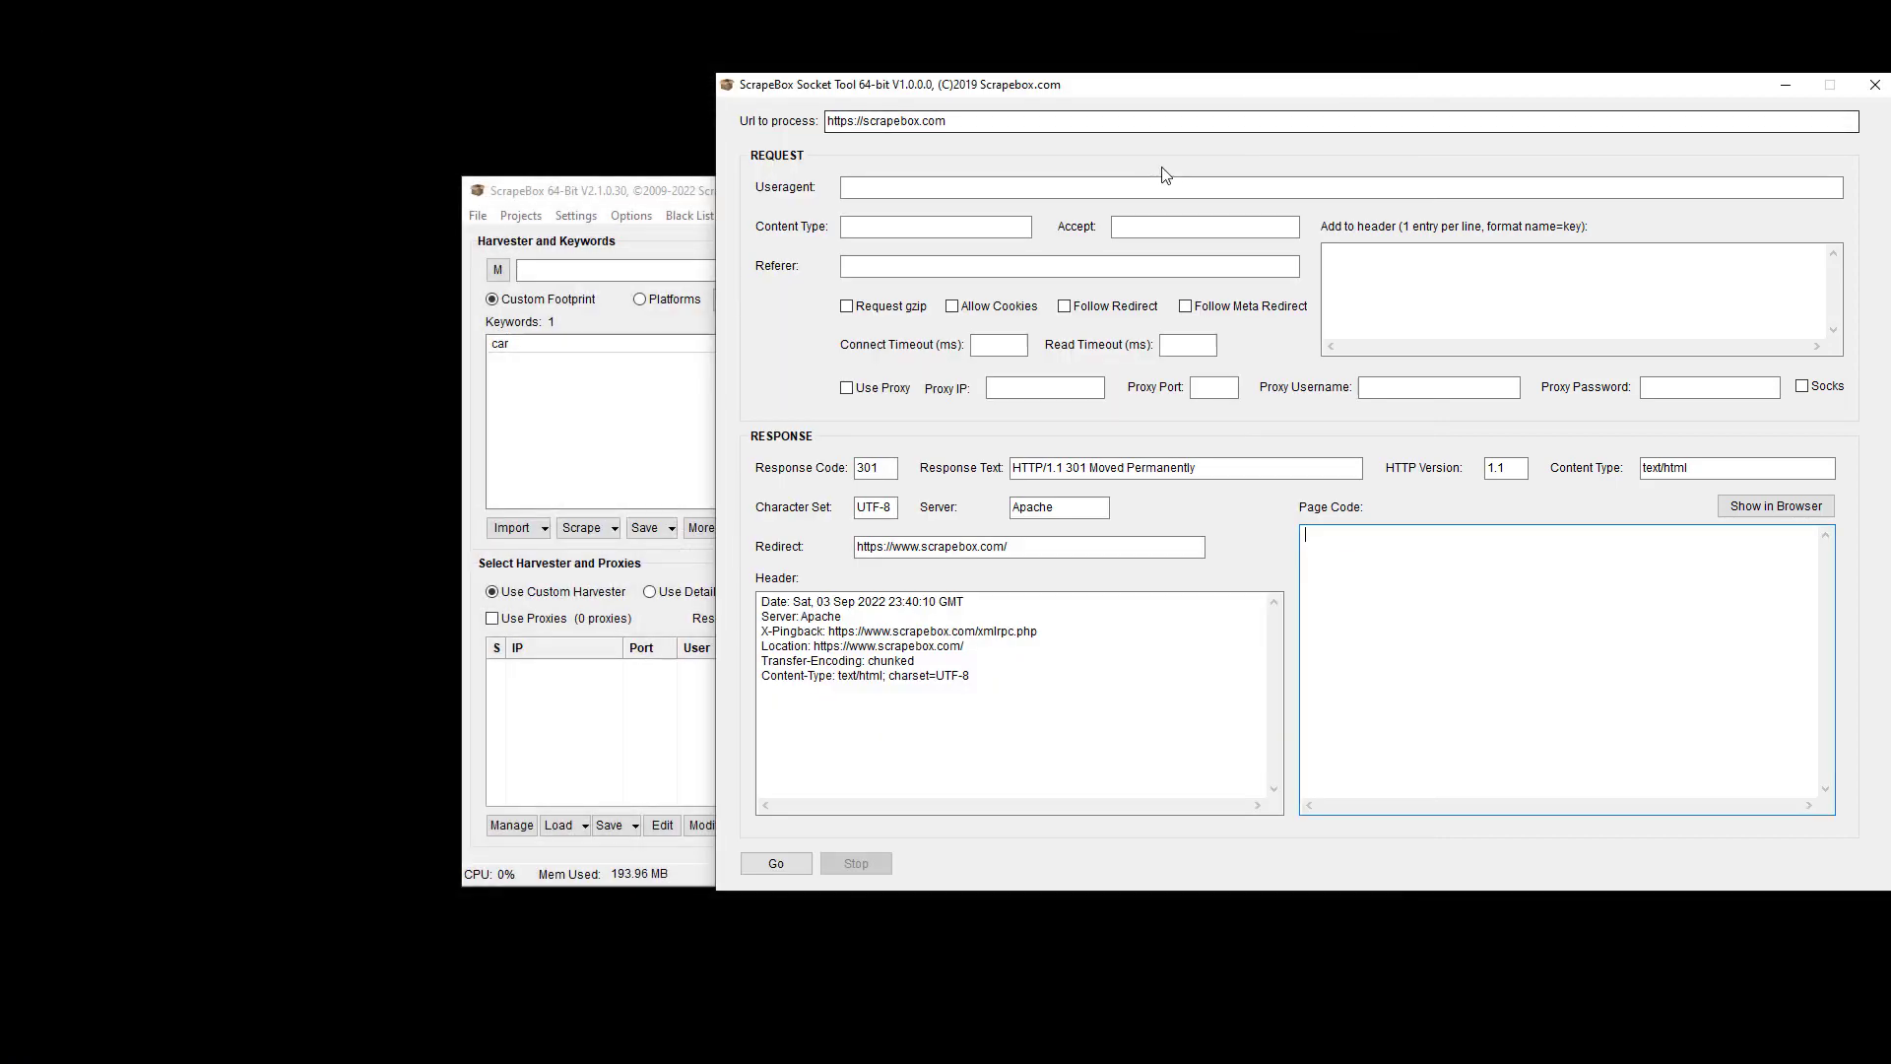
drag(1229, 97, 932, 114)
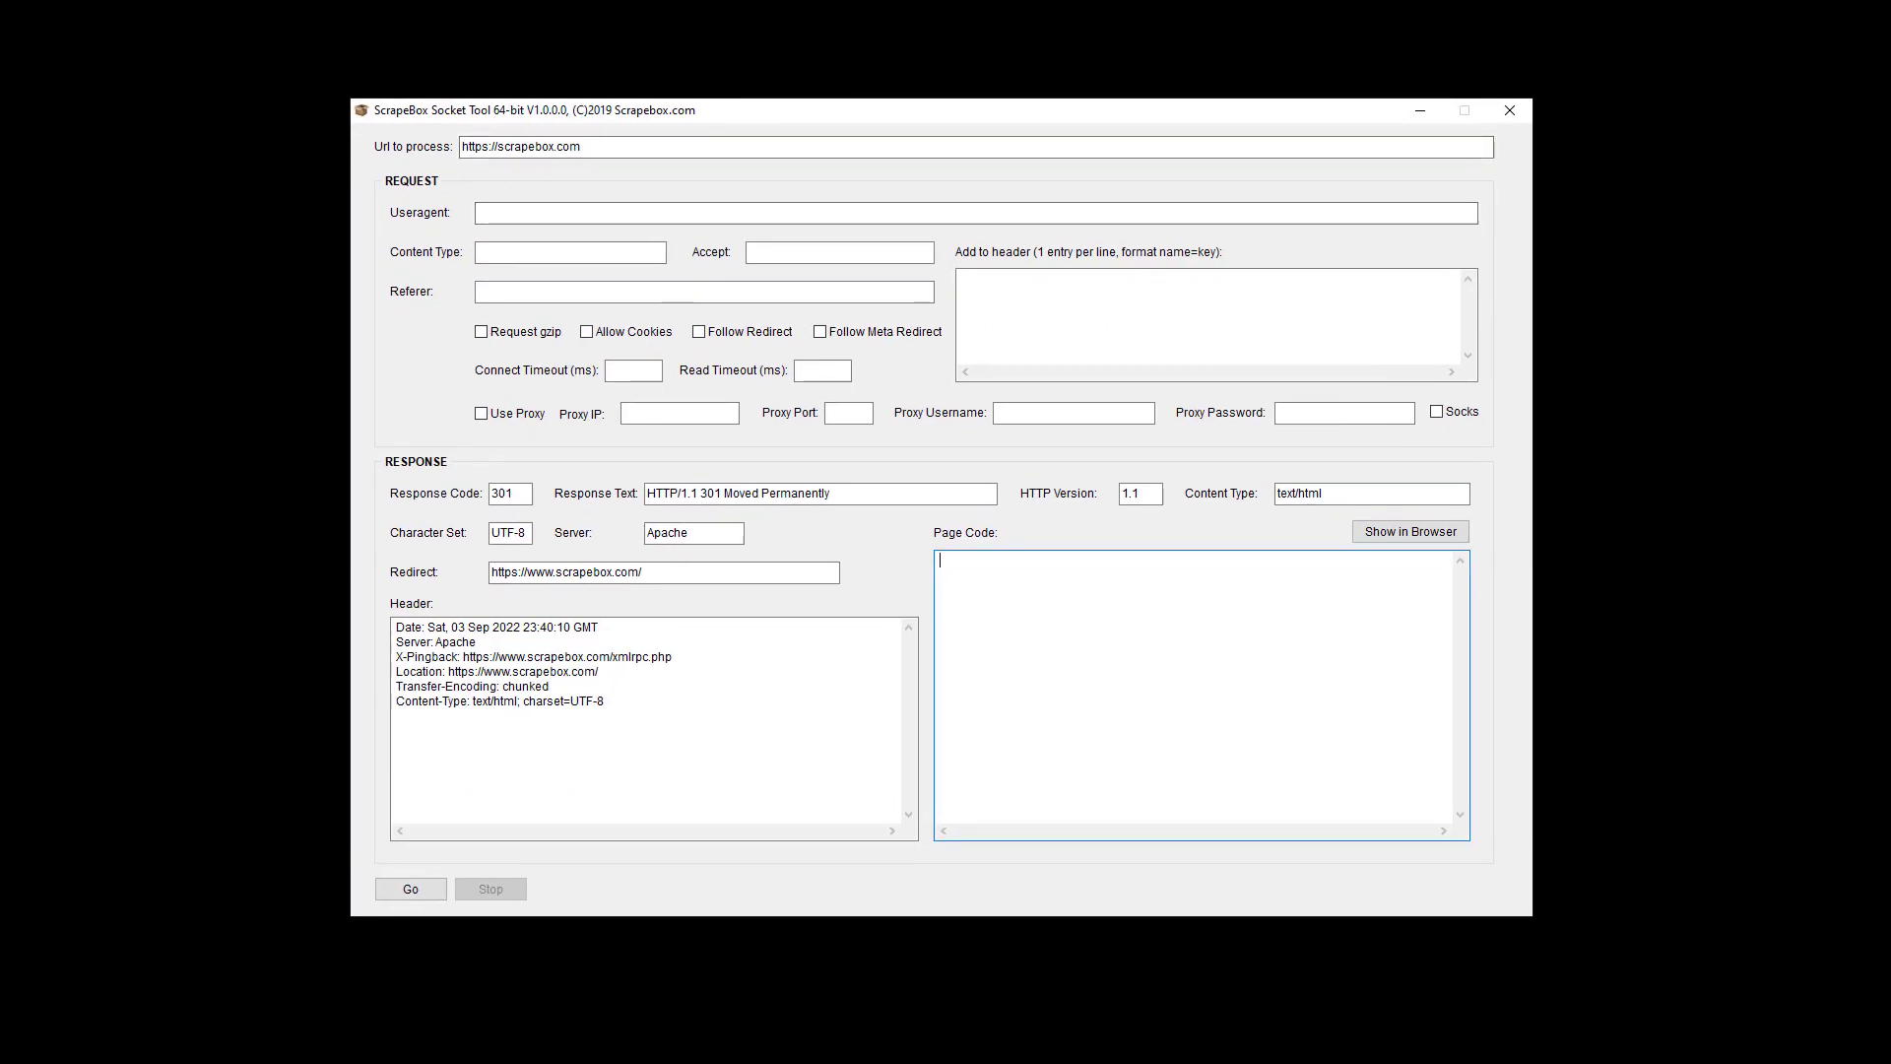
click(505, 492)
click(761, 492)
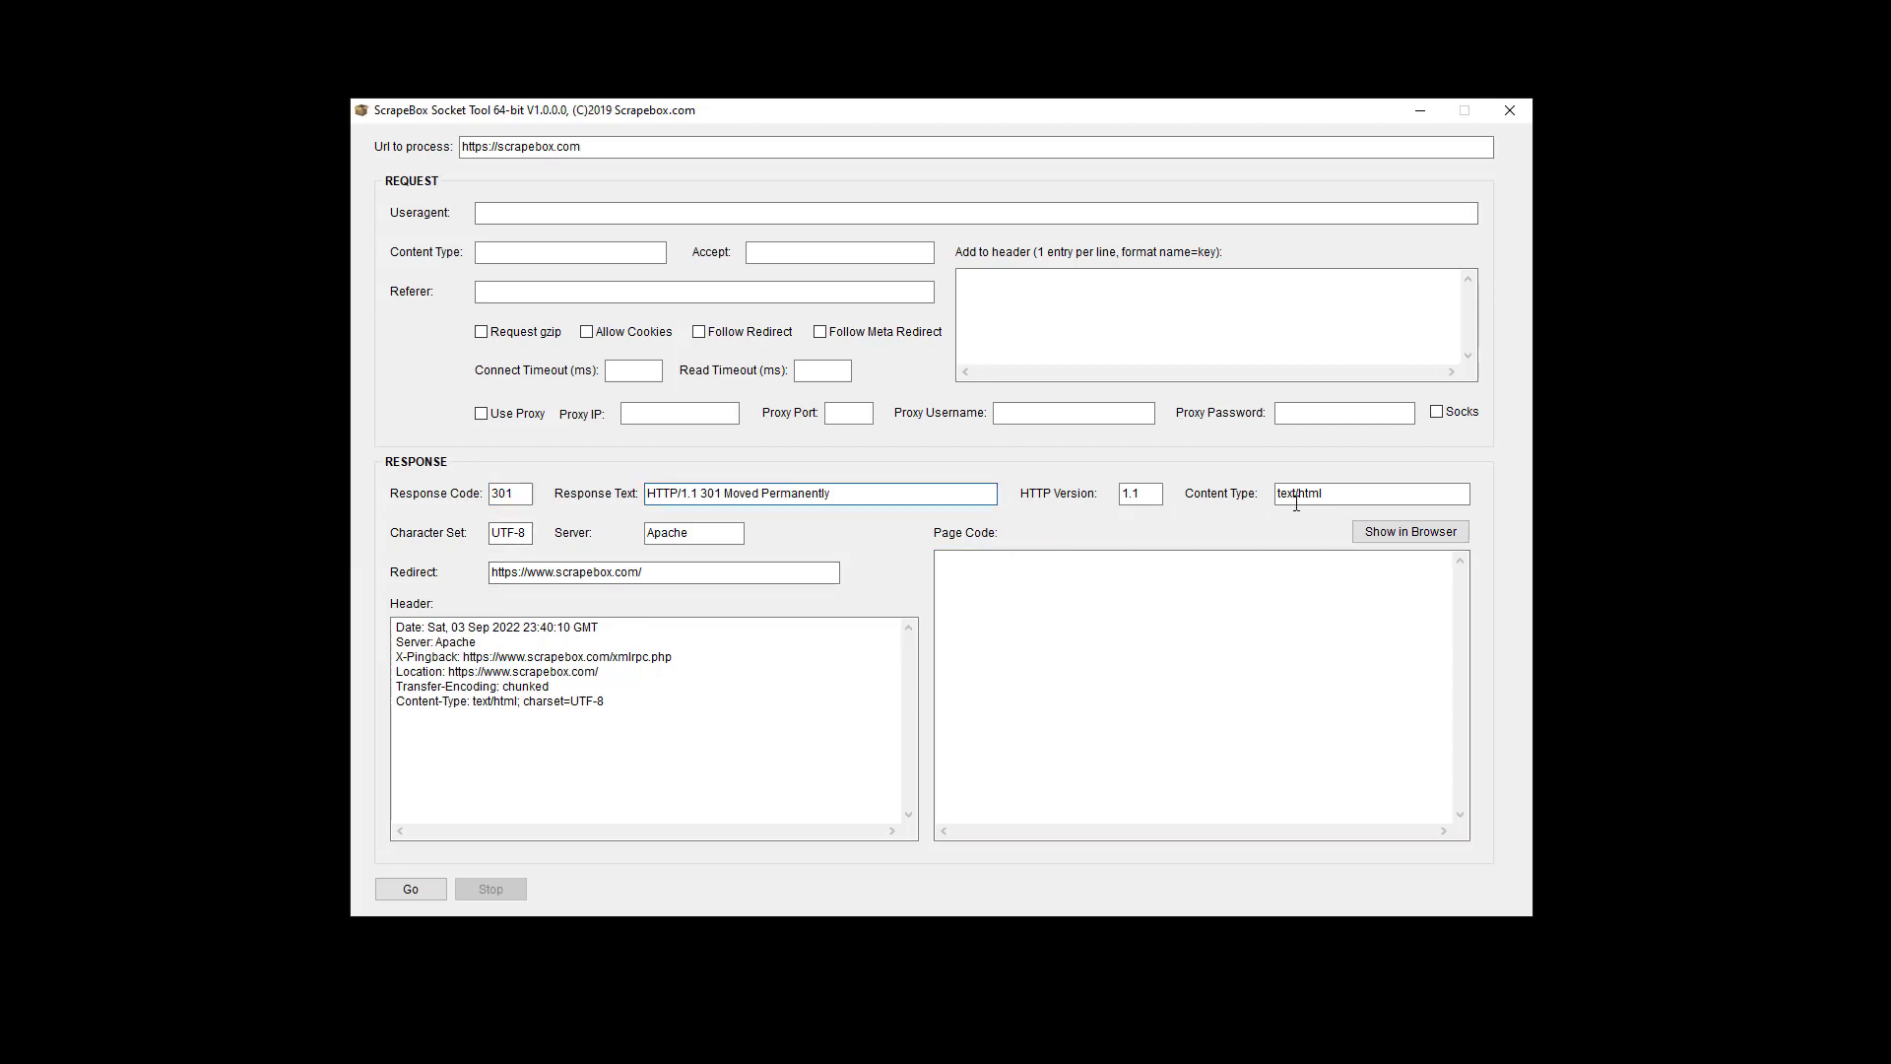
click(520, 533)
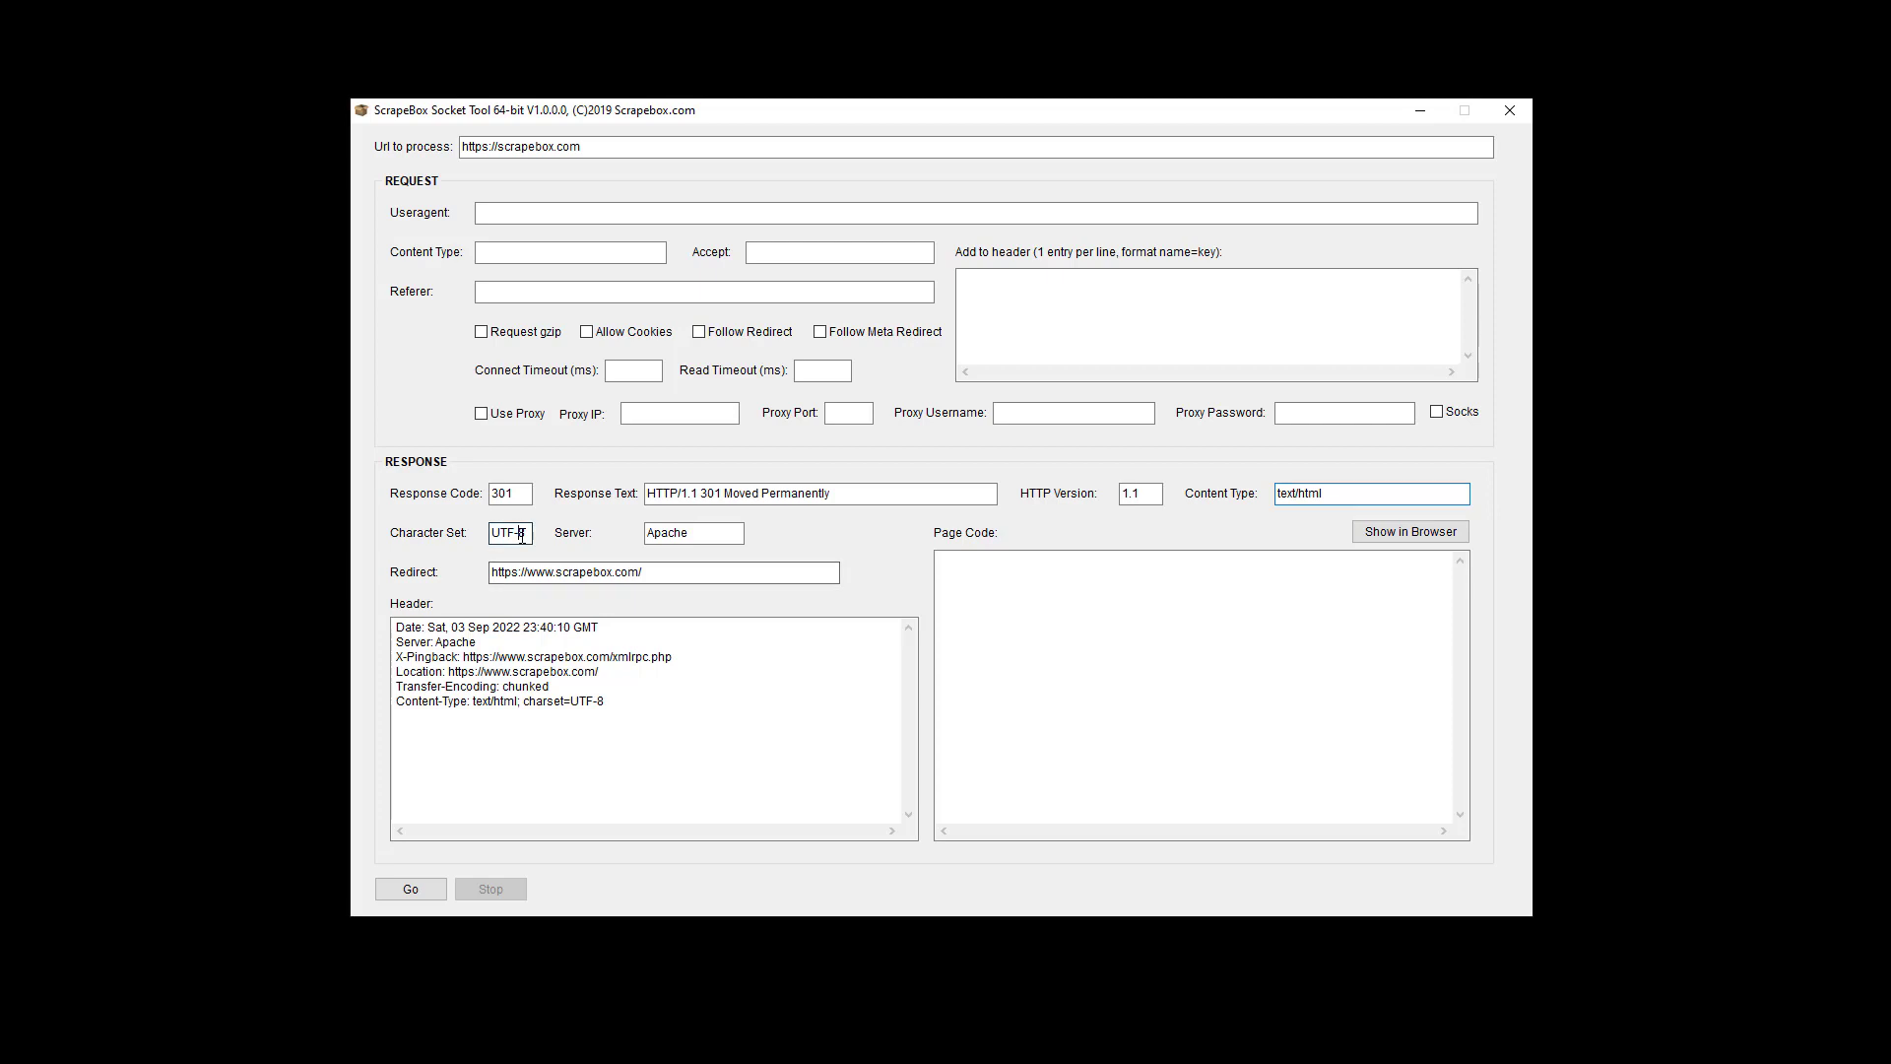
click(699, 542)
click(678, 575)
- Select all response header lines, then note the empty page code area and Show in Browser button
click(696, 726)
key(ctrl+a)
click(718, 726)
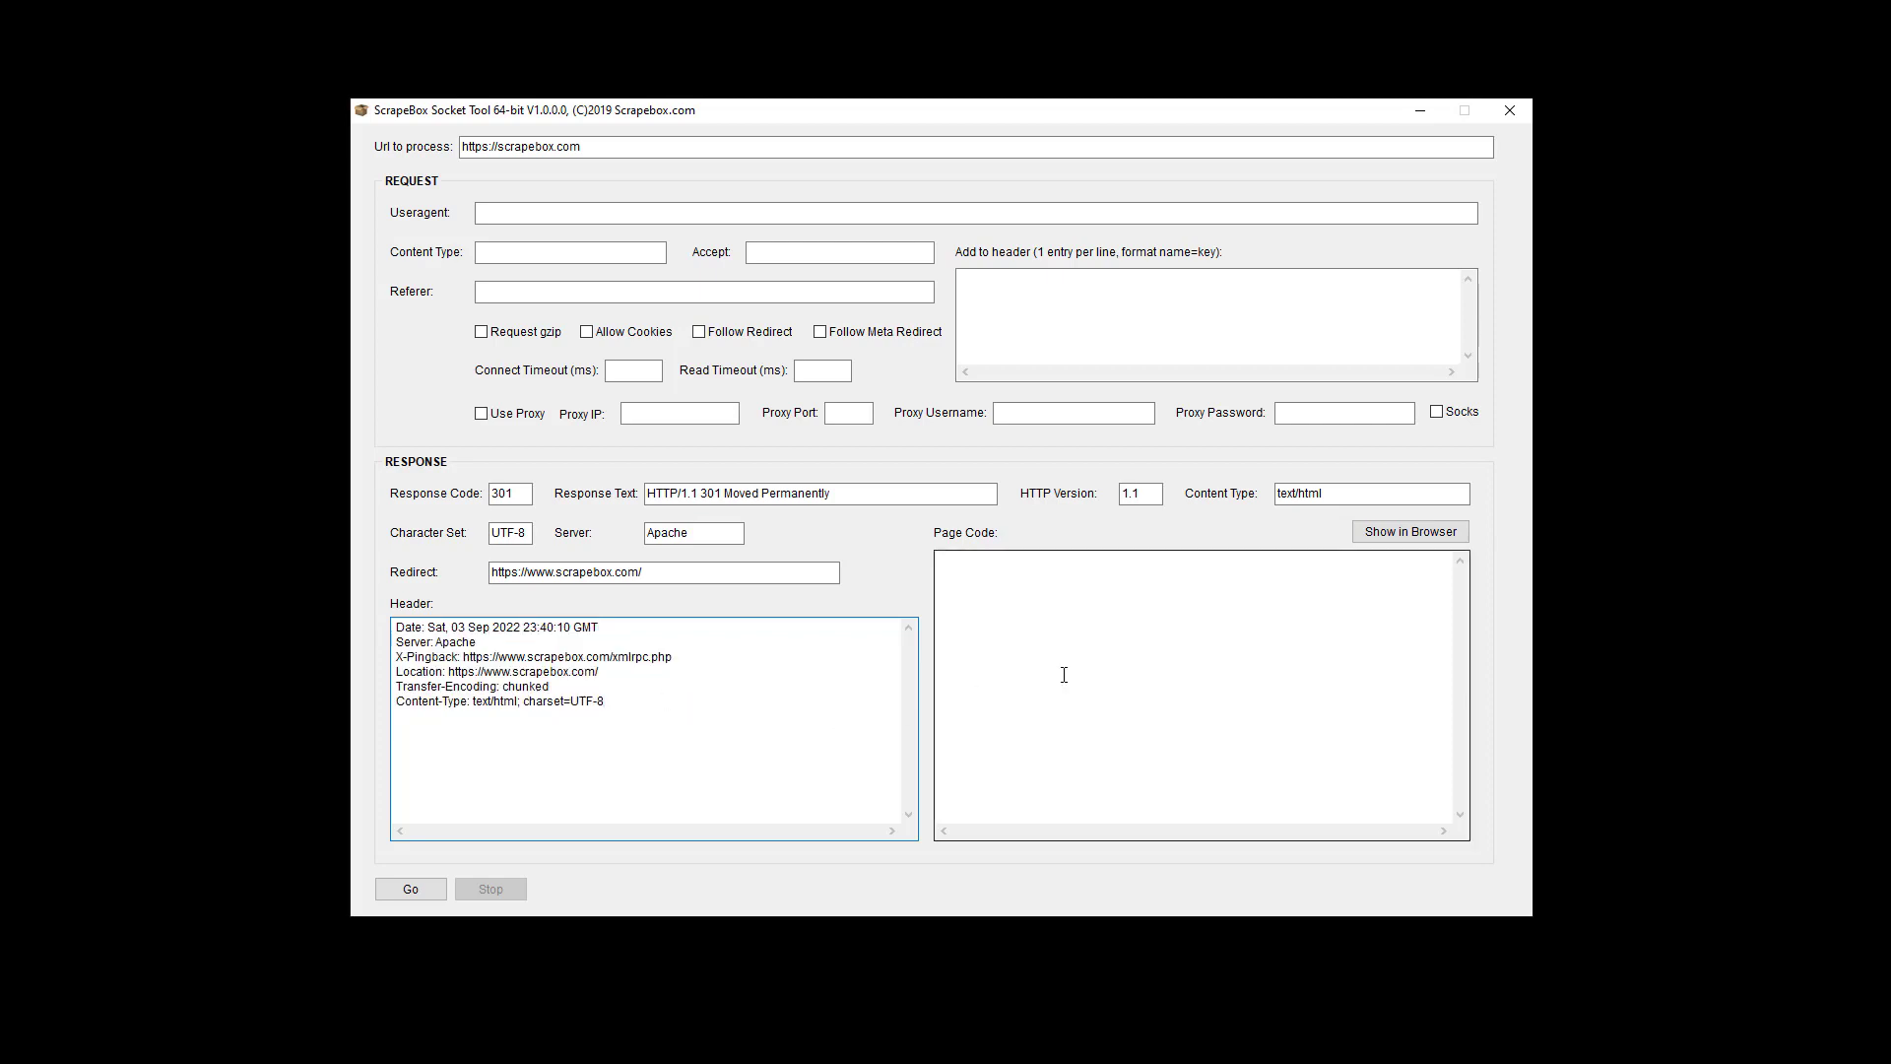
click(1173, 675)
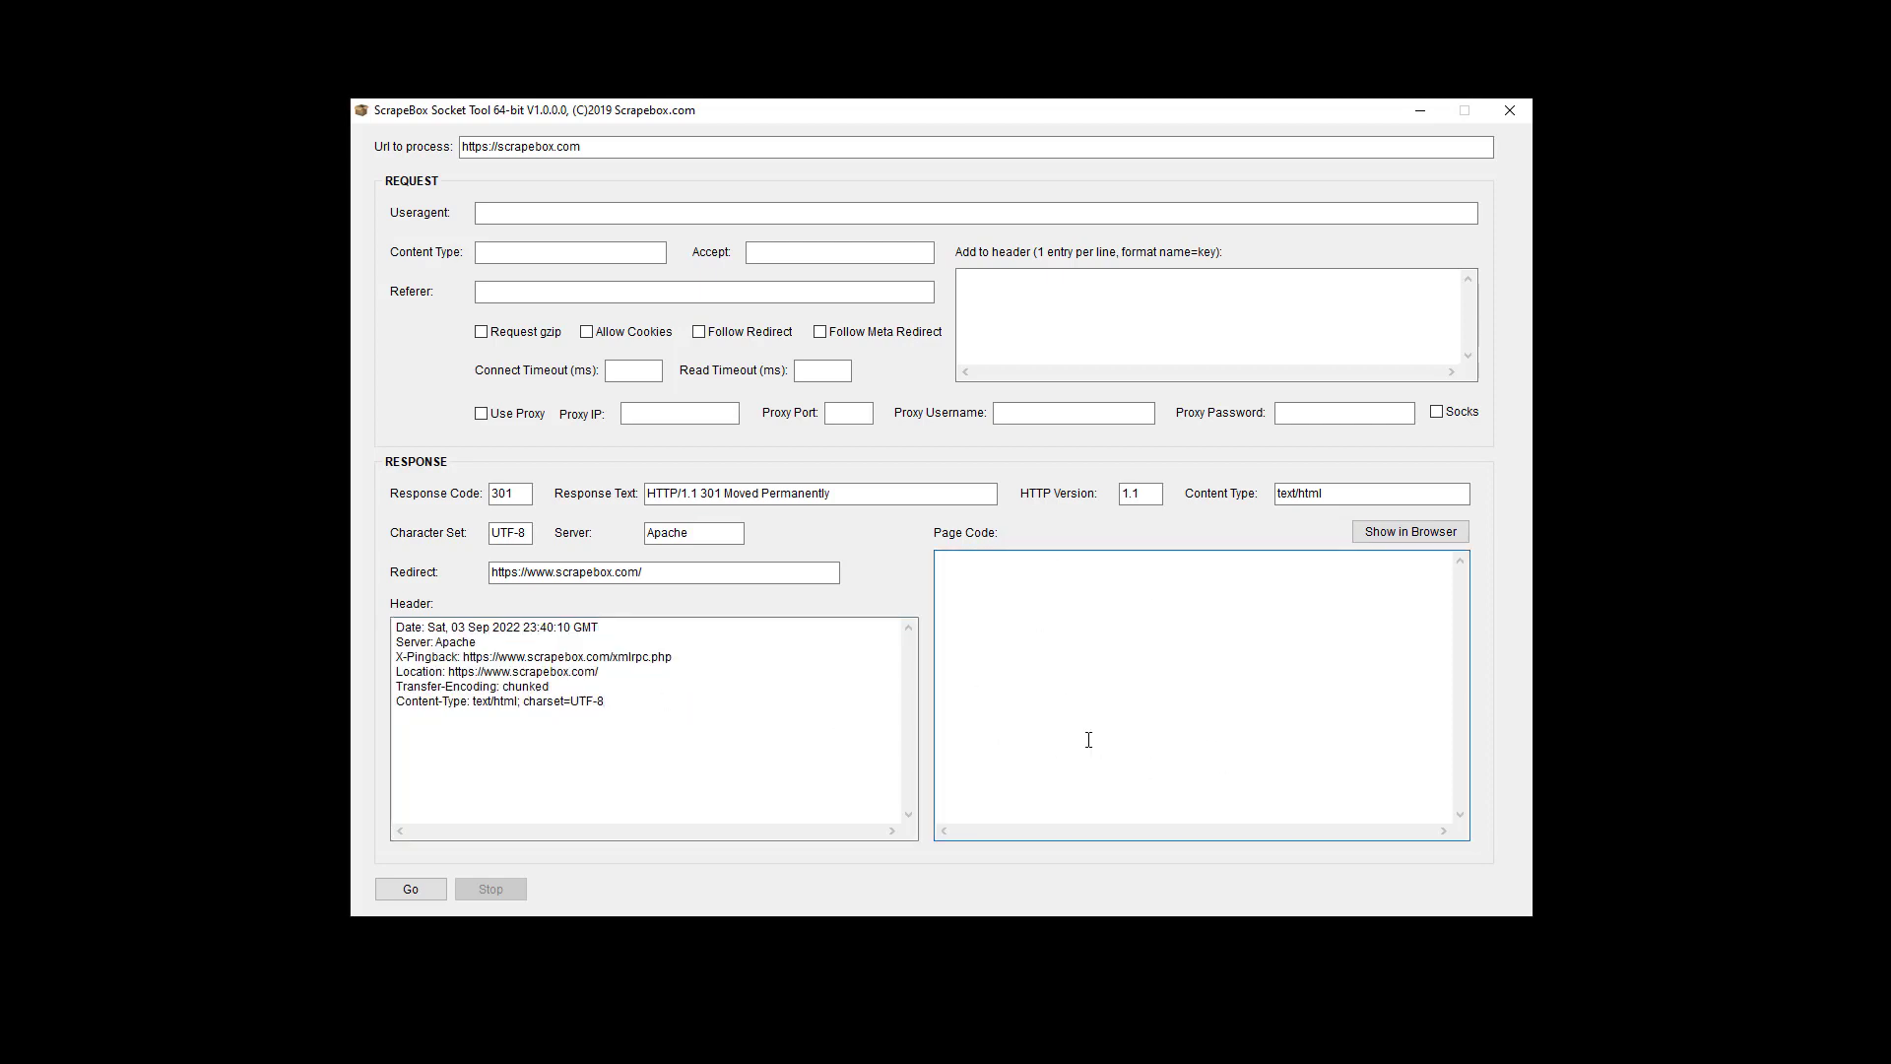
click(1404, 537)
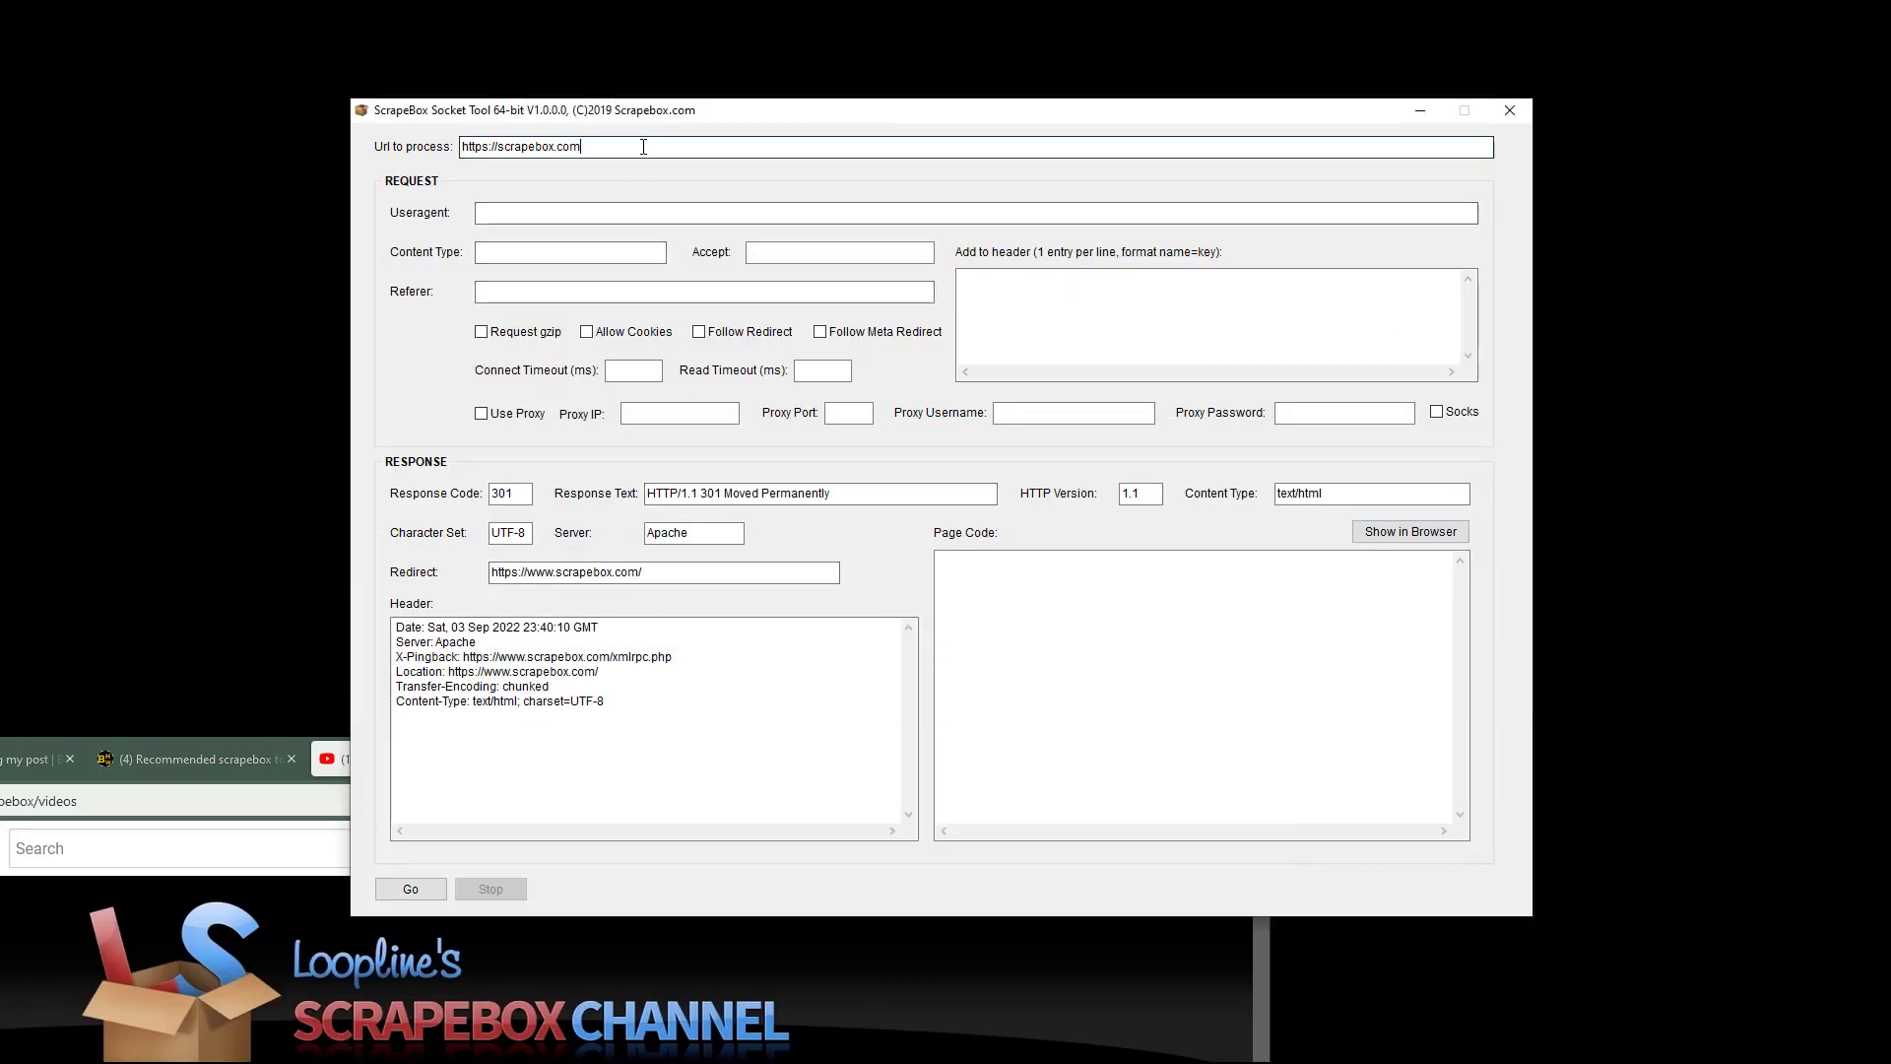
key(BackSpace)
key(BackSpace)
key(BackSpace)
key(BackSpace)
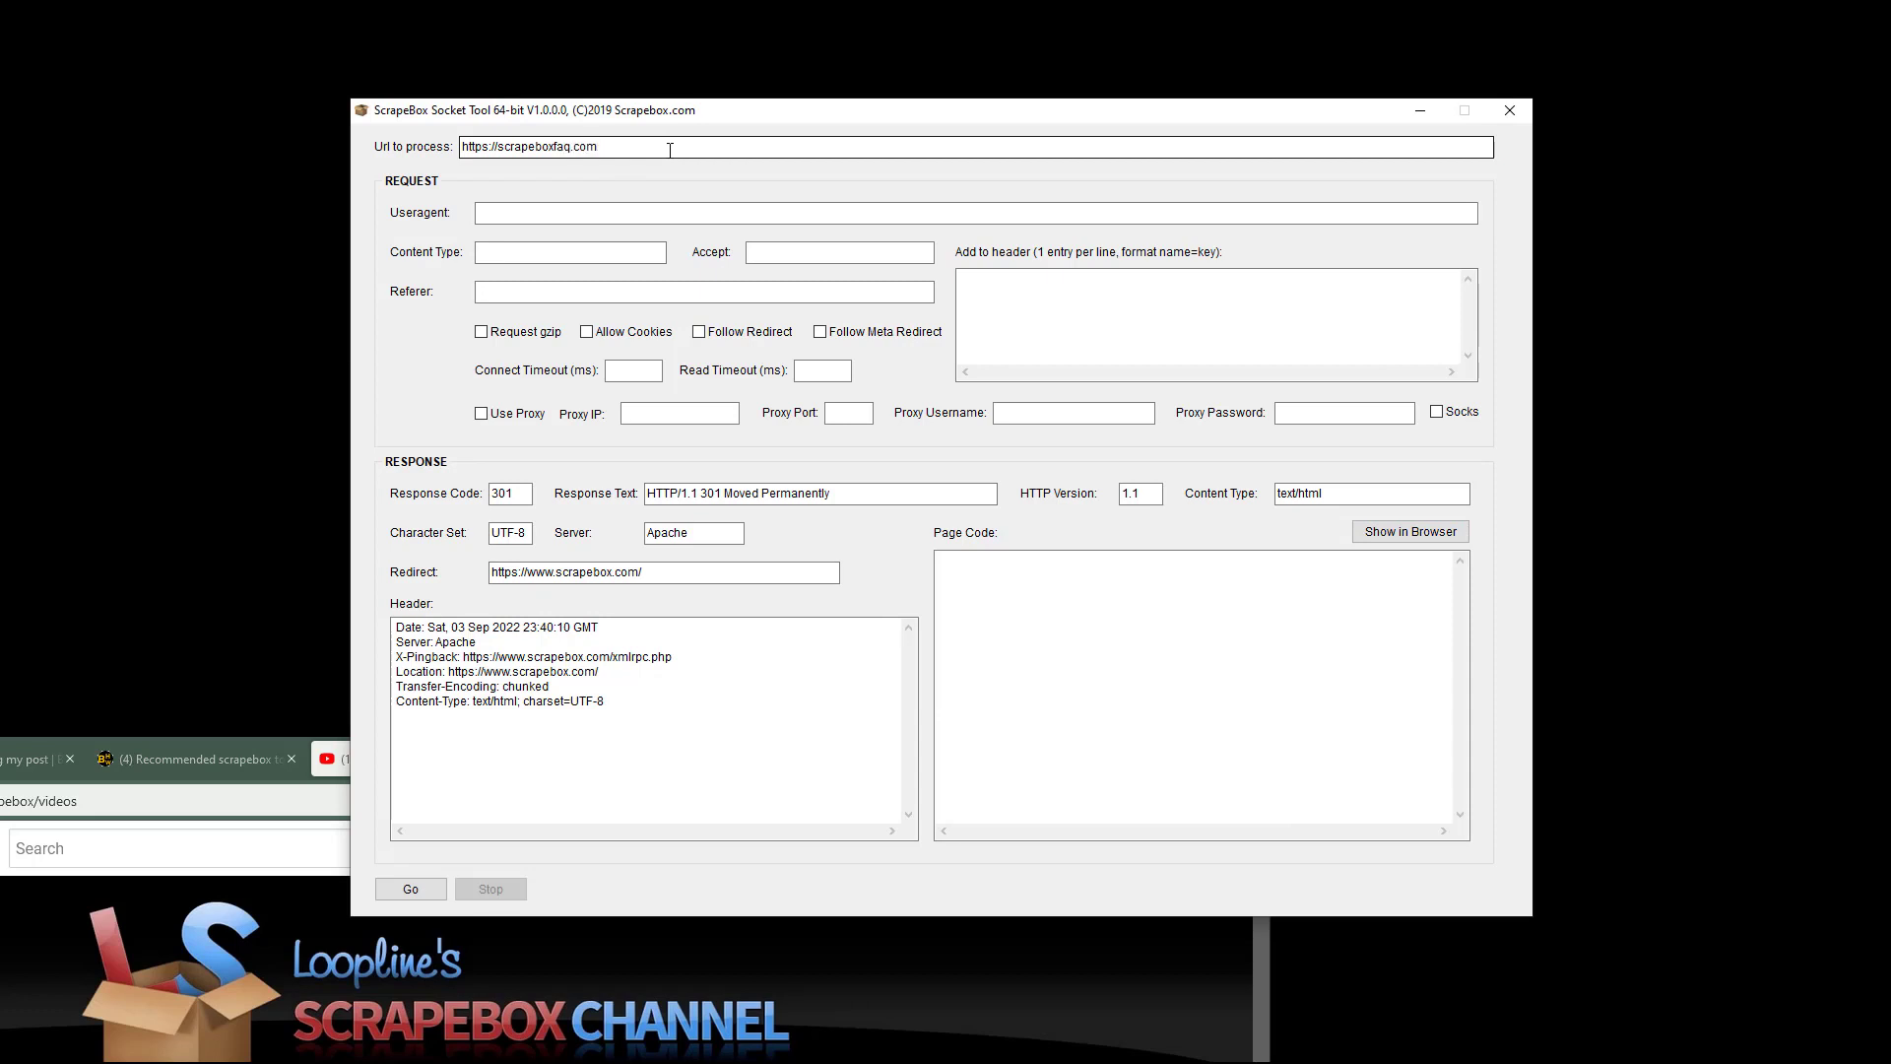
click(480, 147)
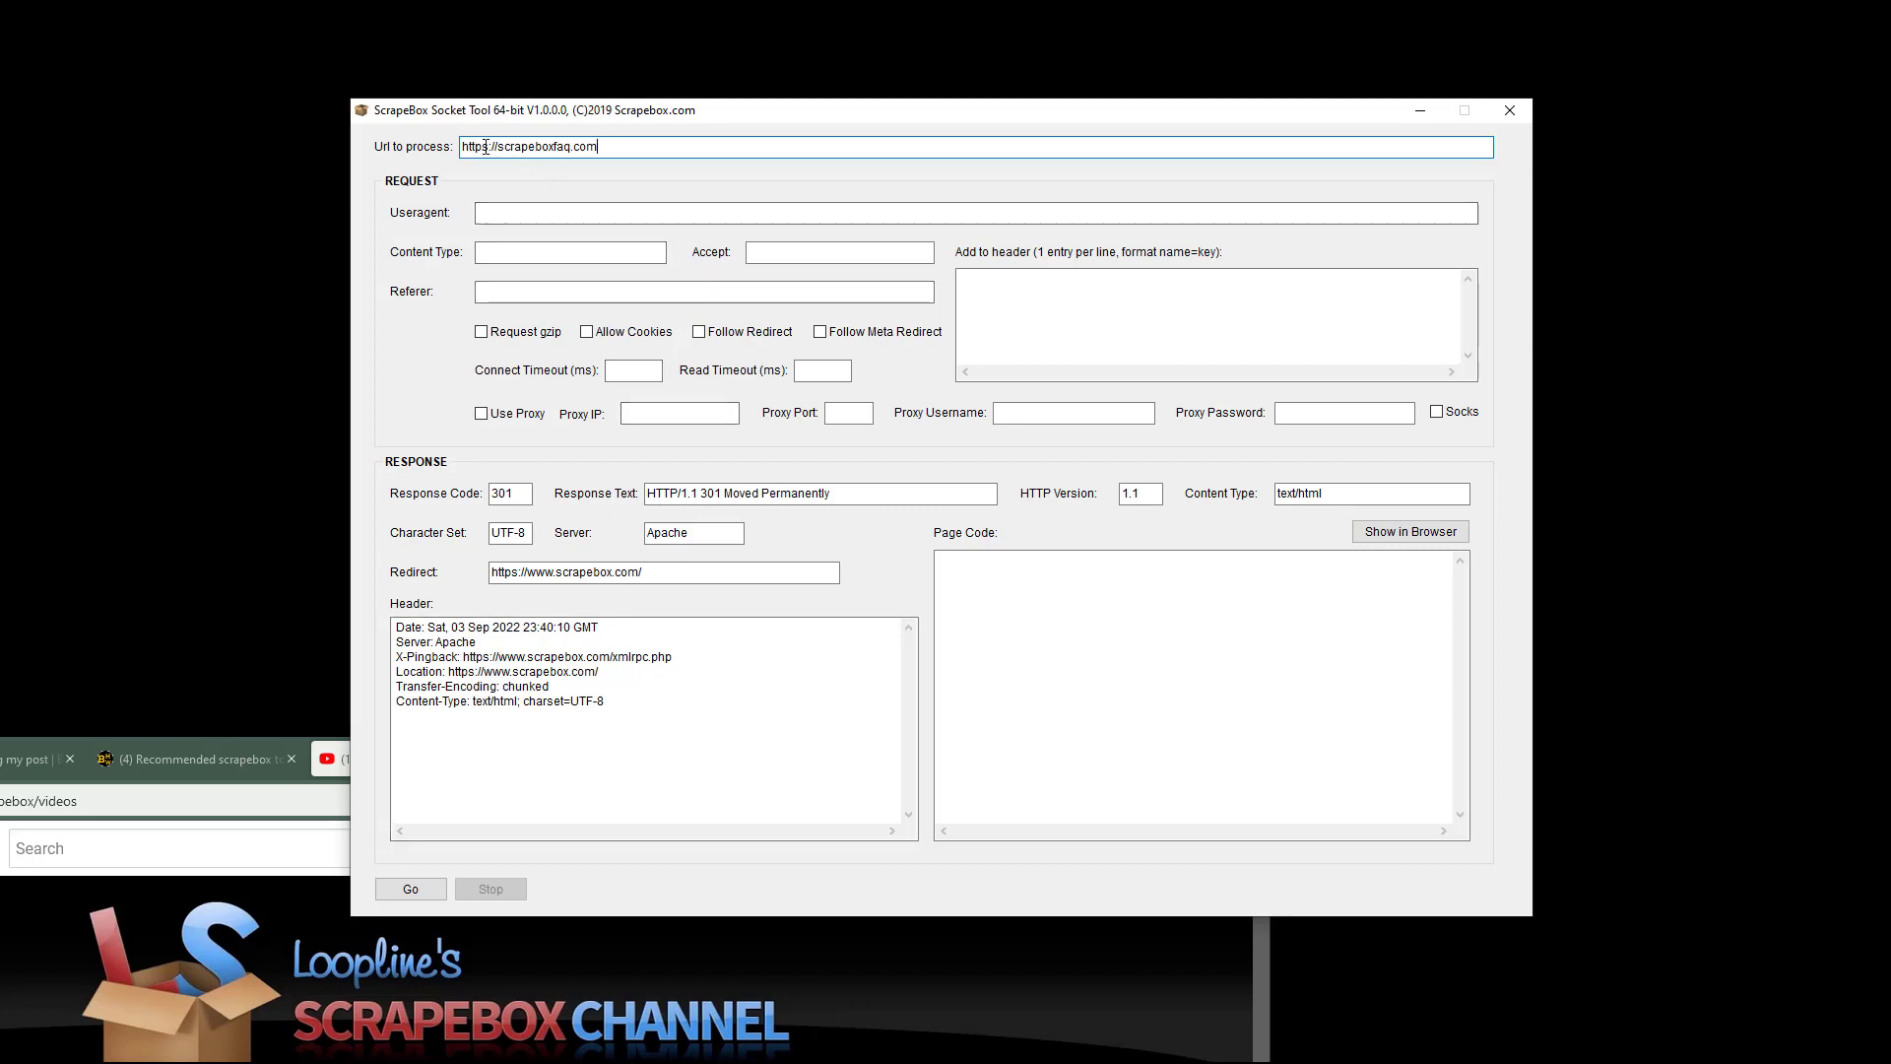
key(BackSpace)
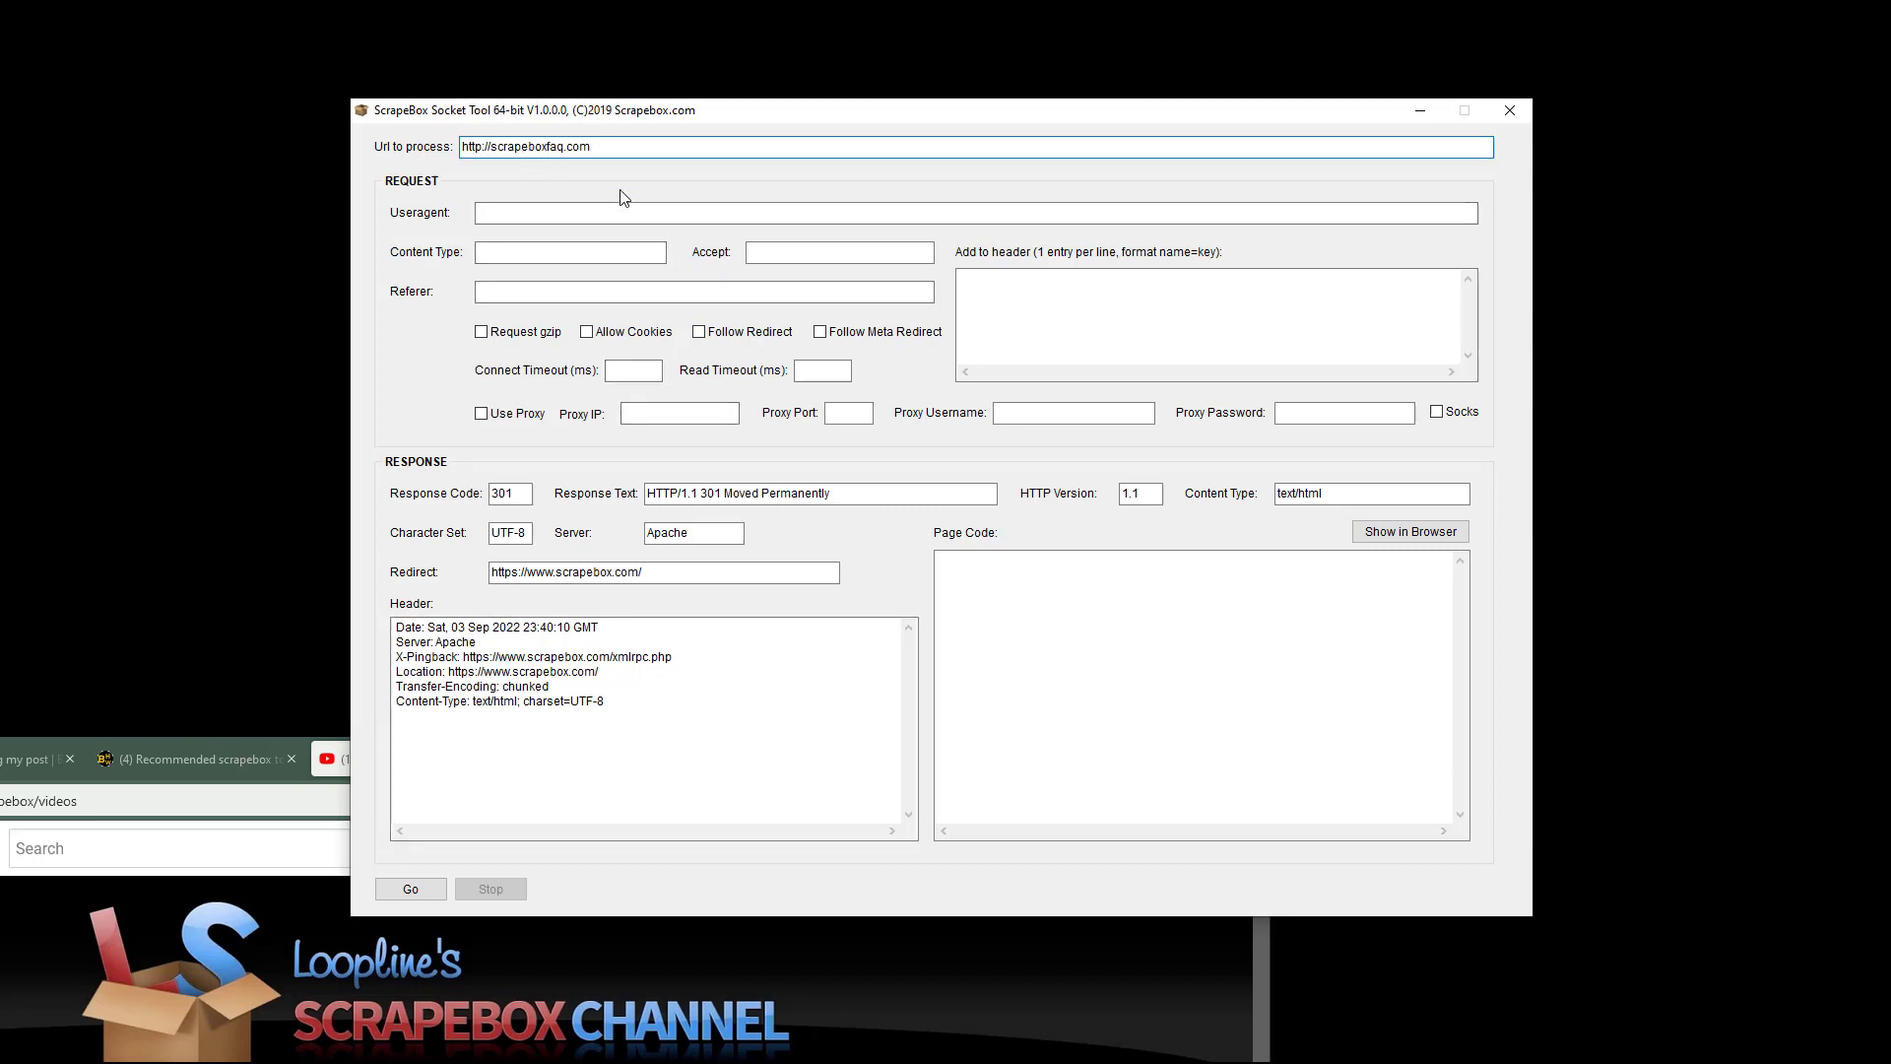
click(411, 889)
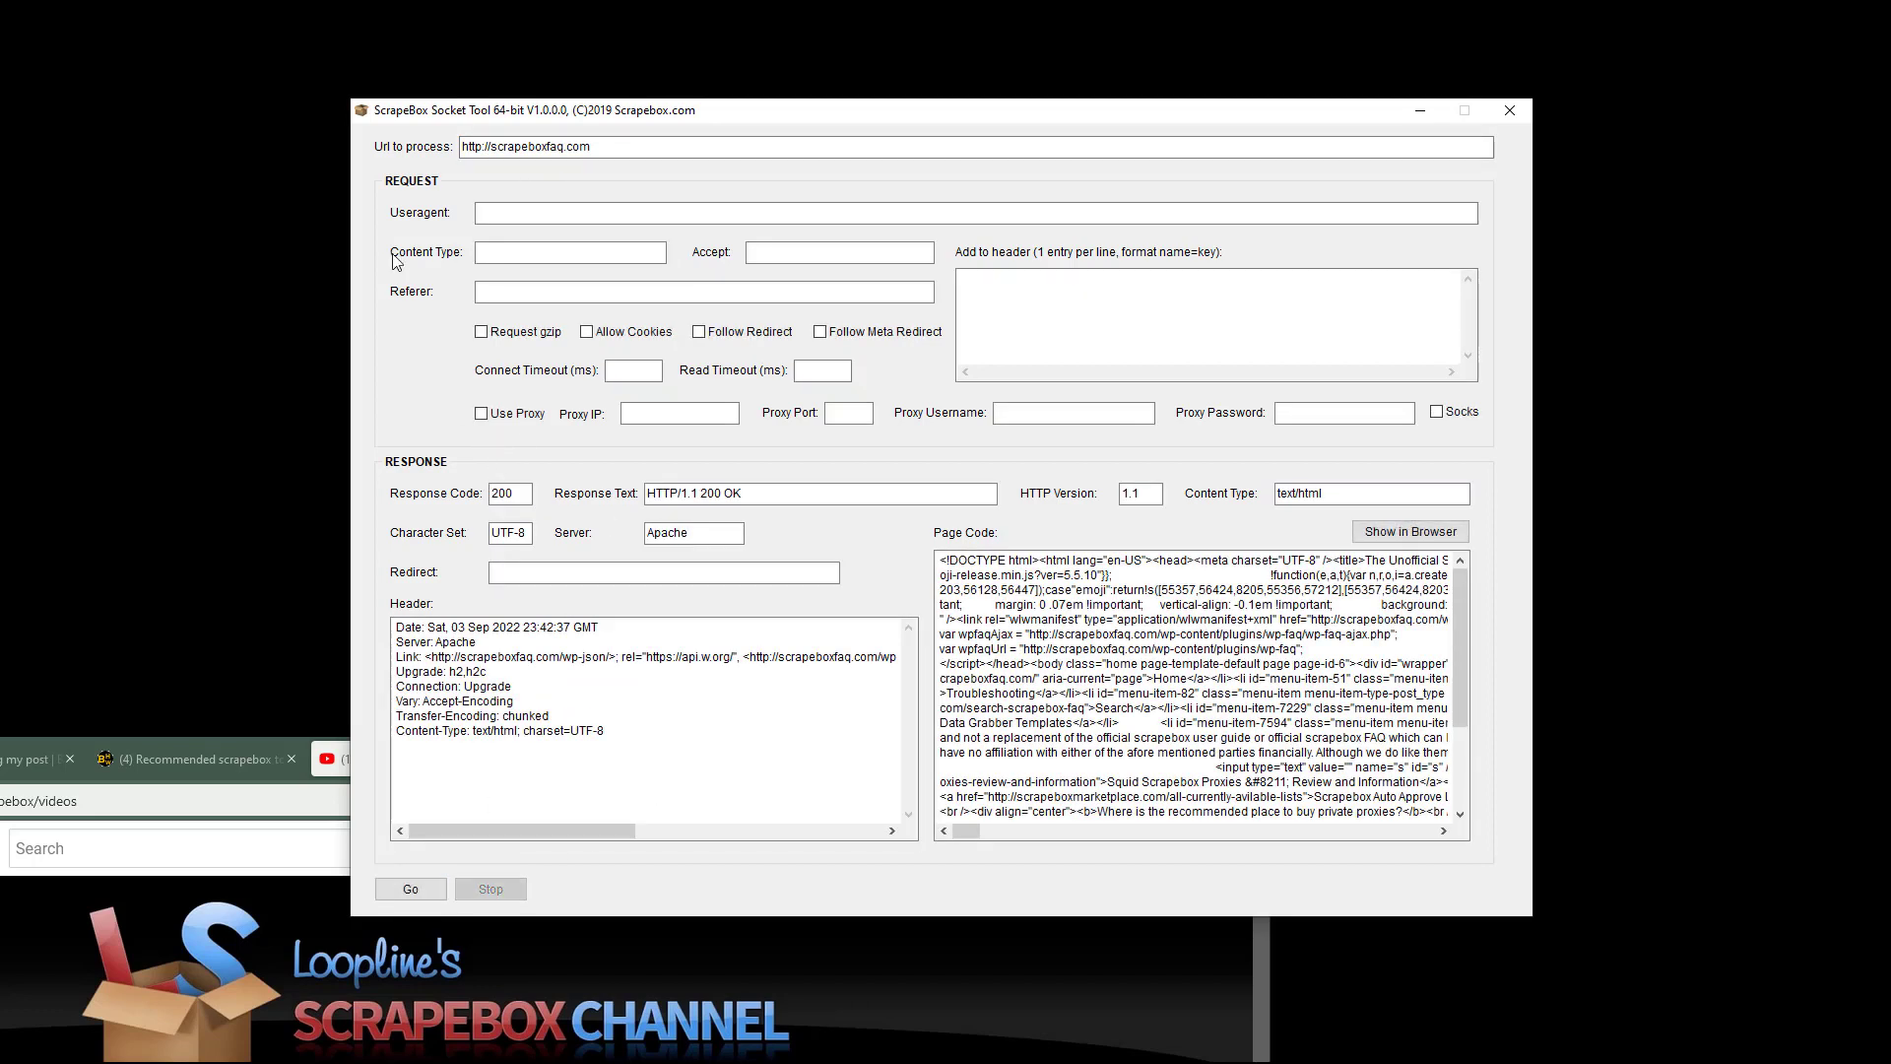
- Review the 200 OK response headers and page code, then show the fetched page in the browser
click(237, 837)
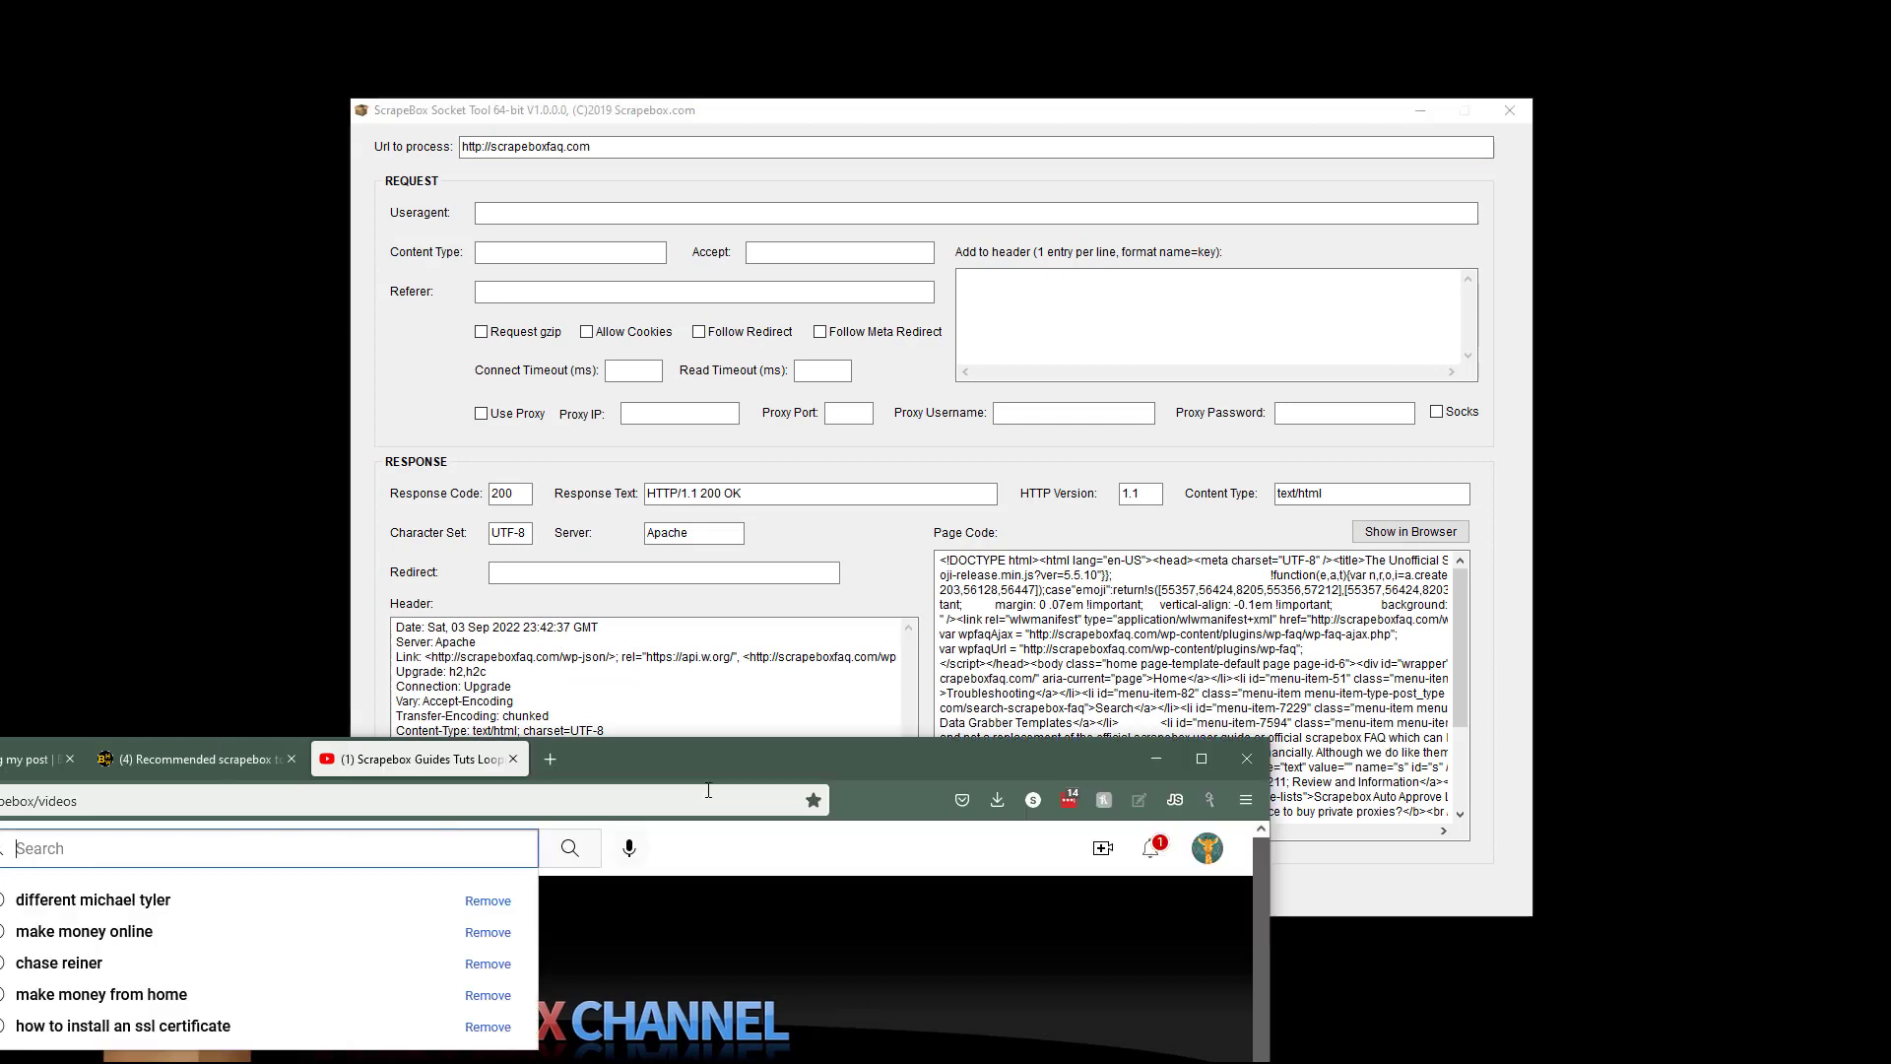
drag(764, 773, 603, 950)
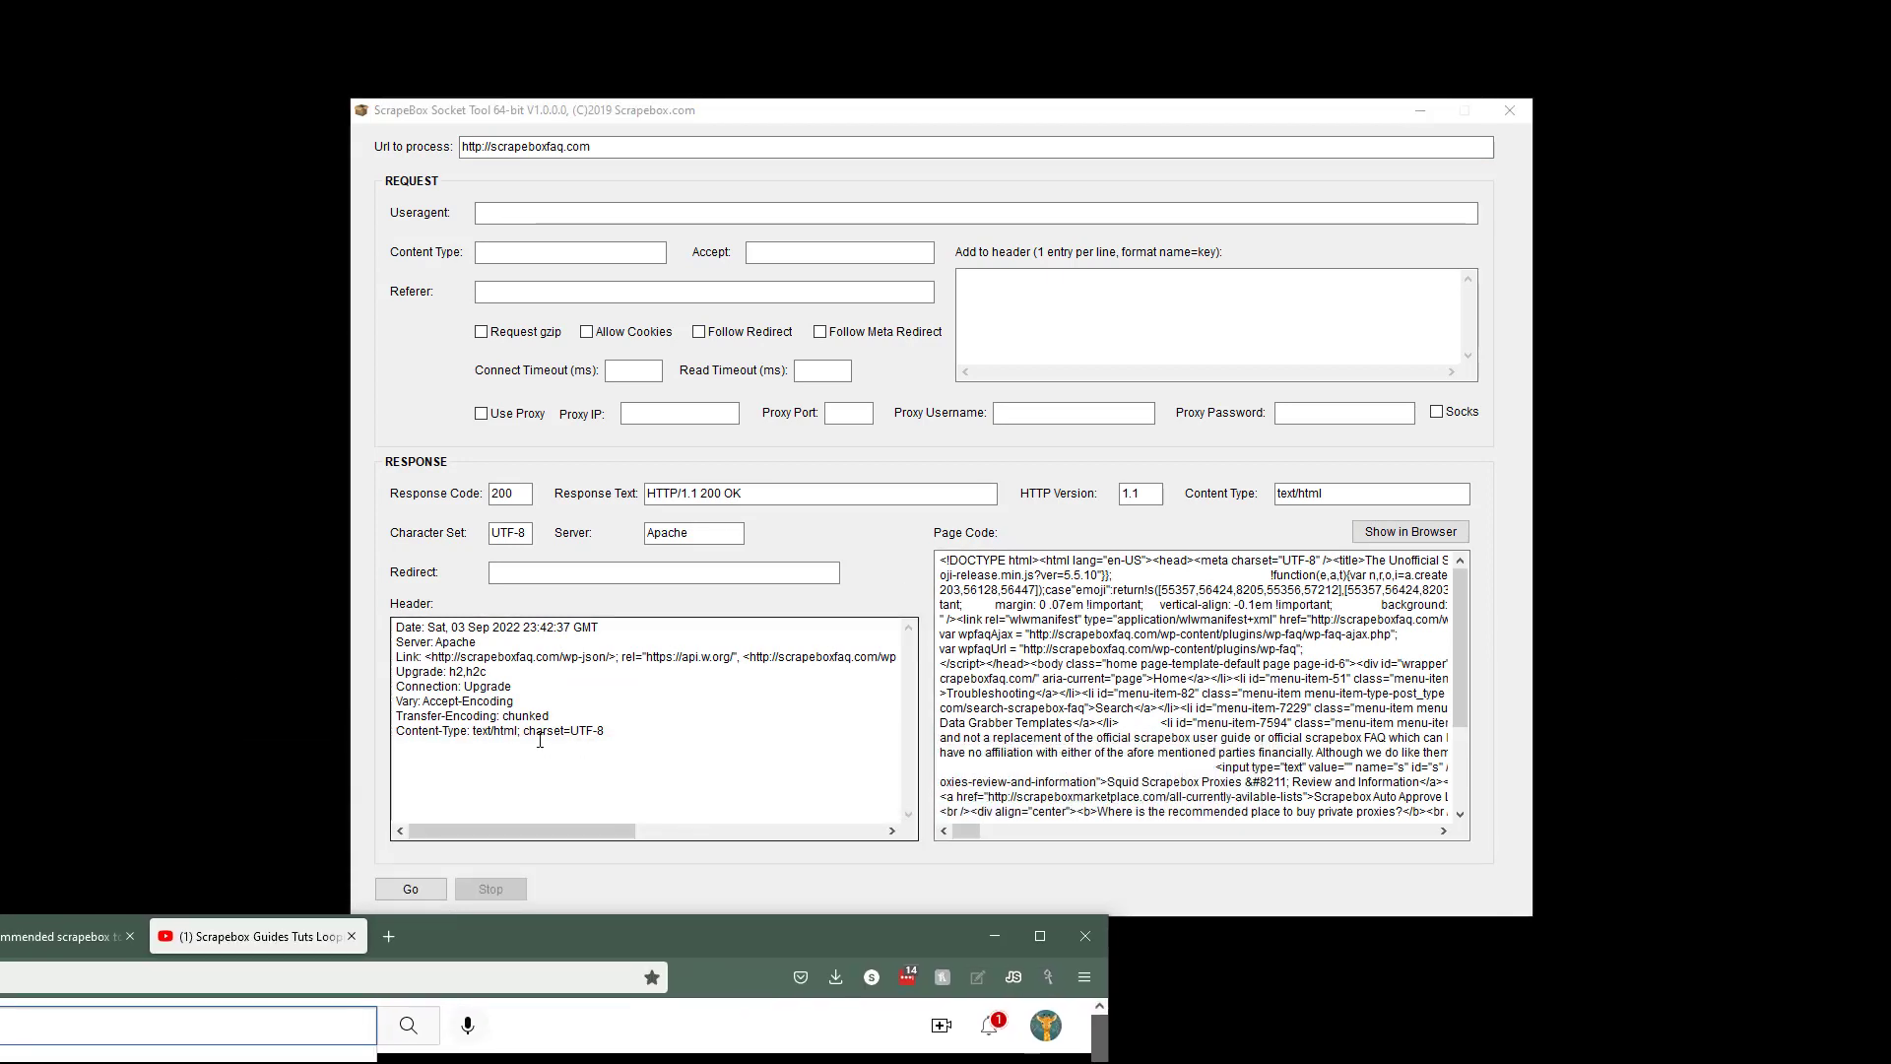
drag(396, 656, 605, 749)
click(969, 635)
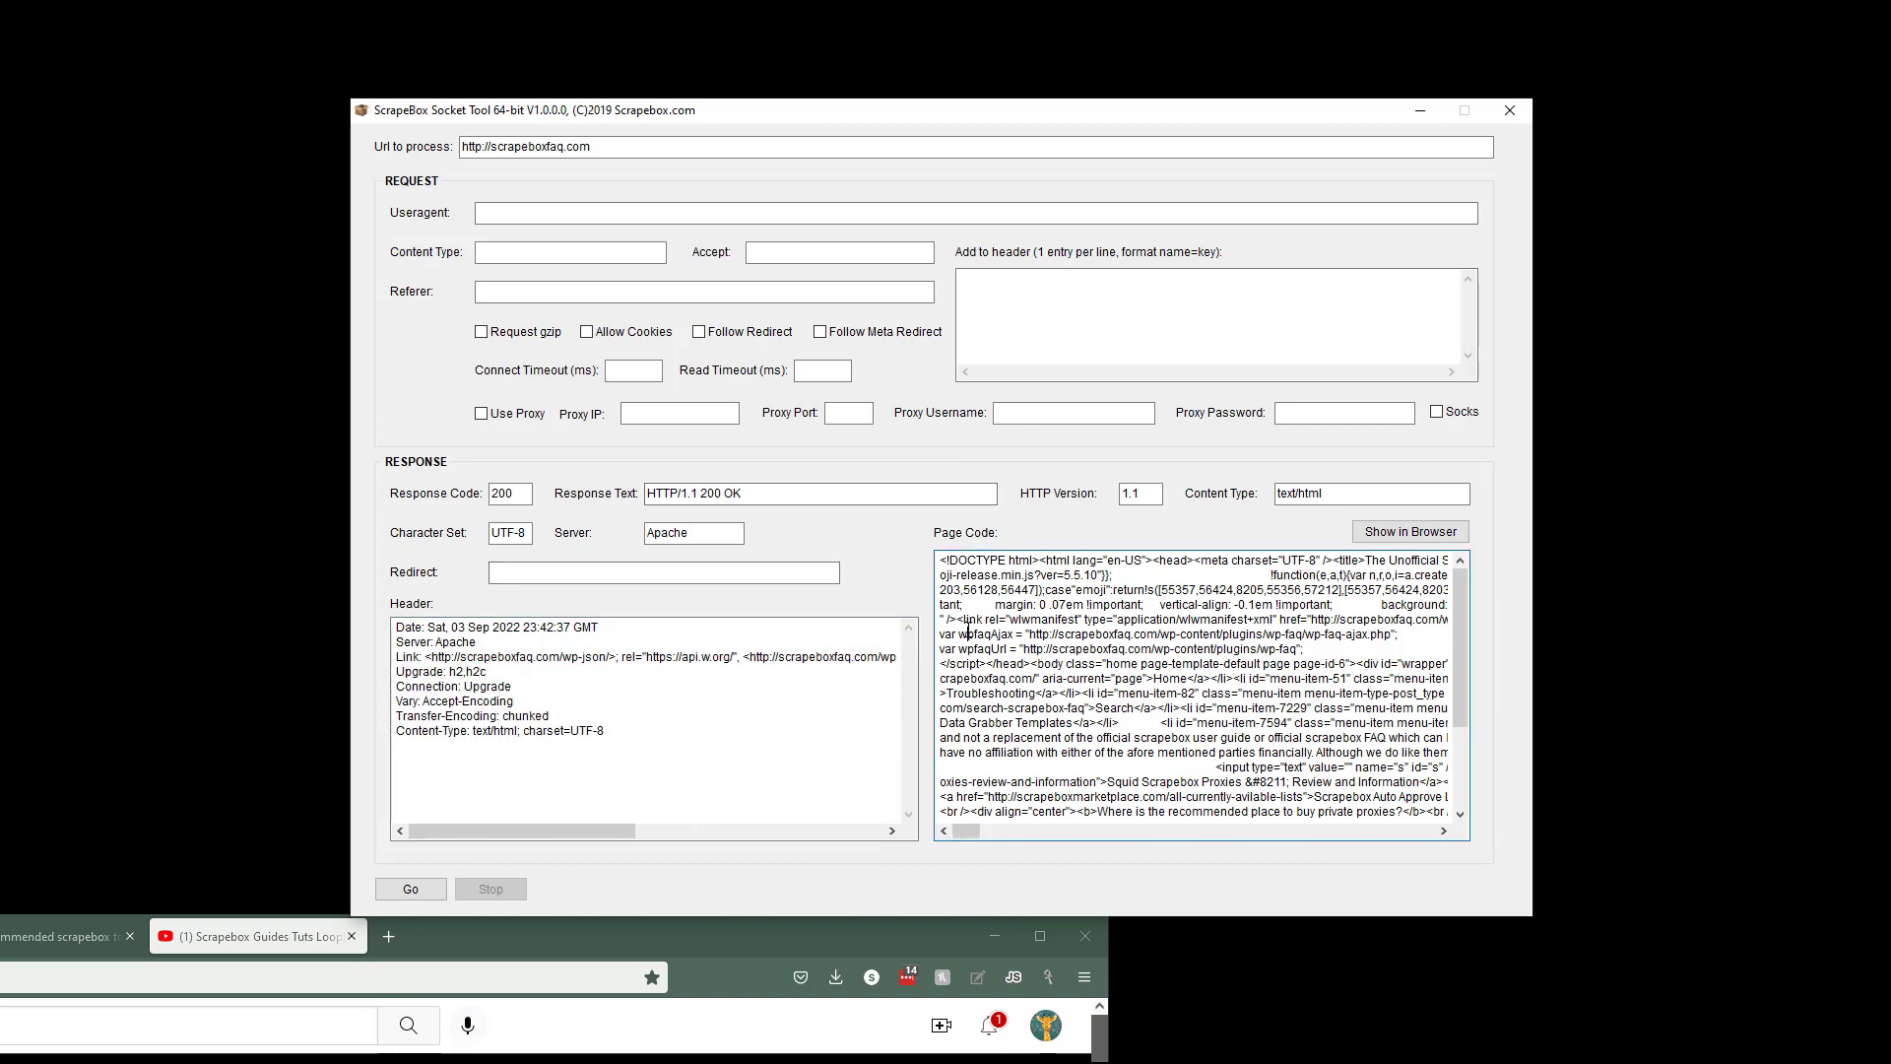
scroll(968, 635, down, 5)
scroll(1084, 640, up, 5)
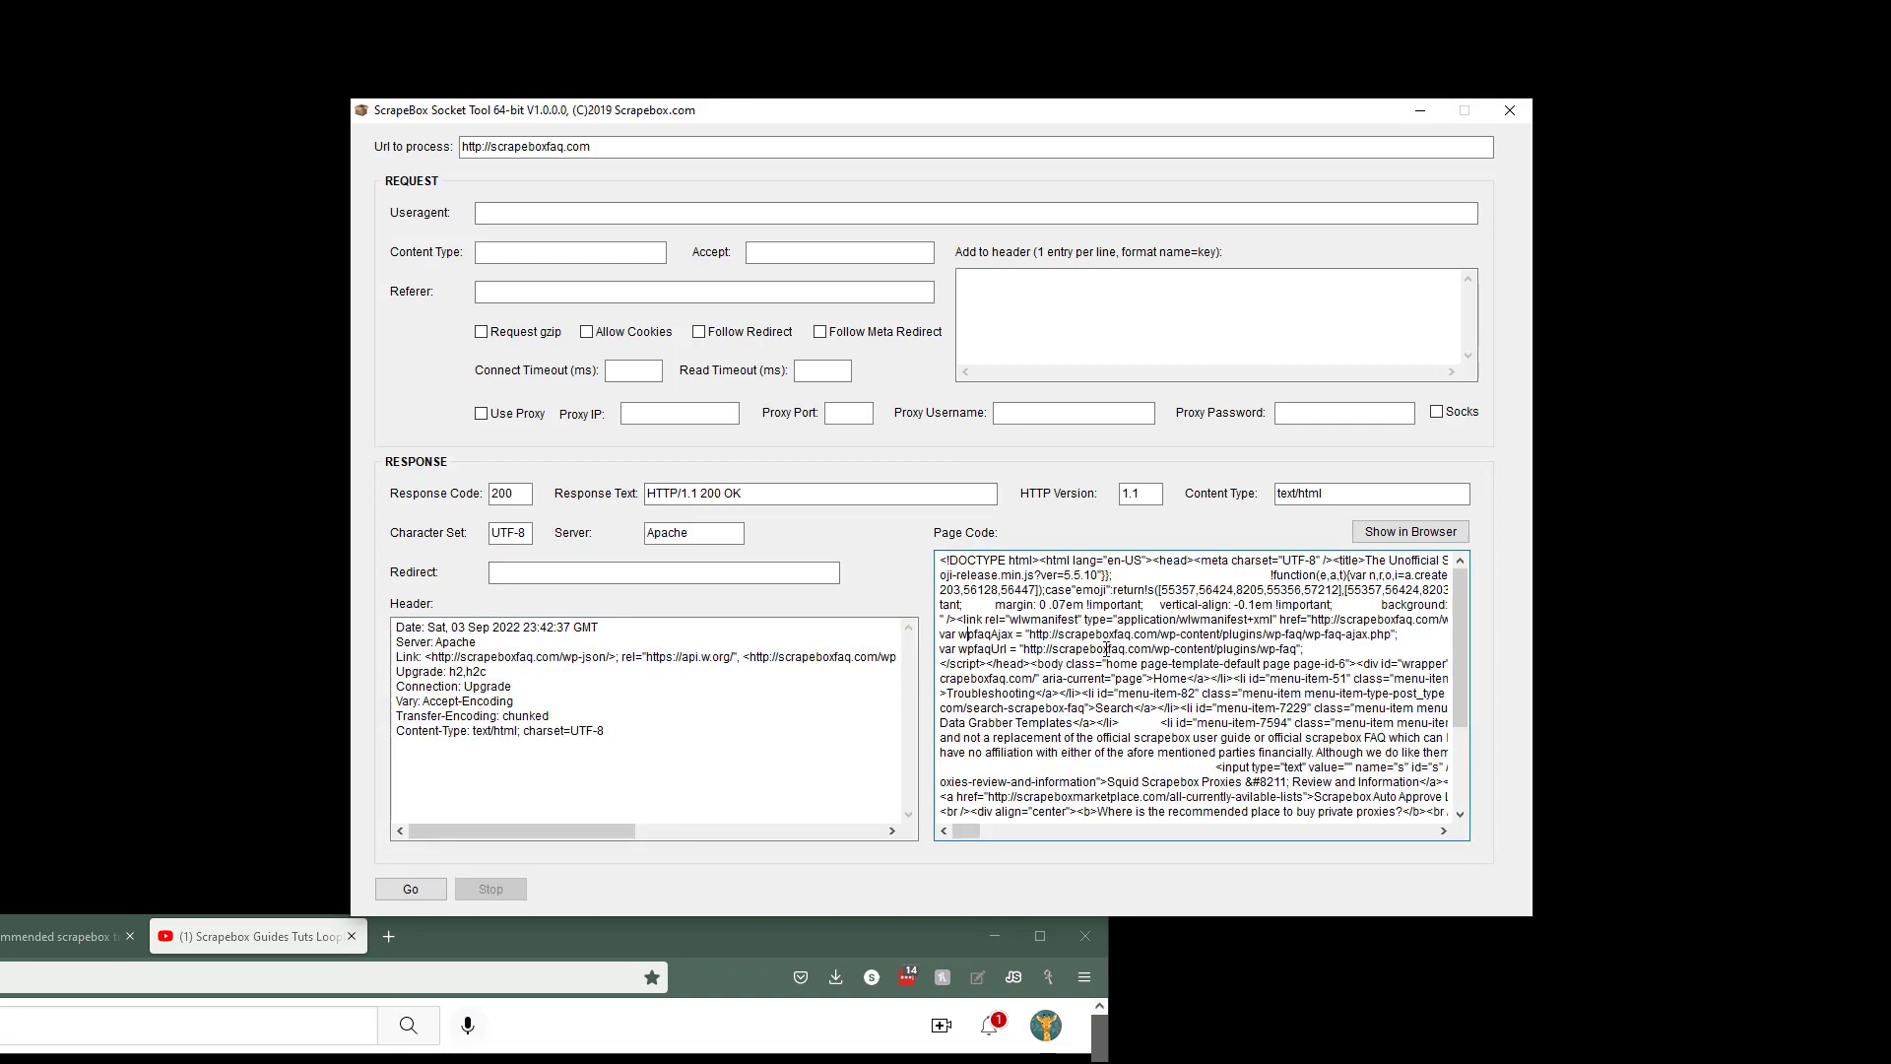
click(1364, 537)
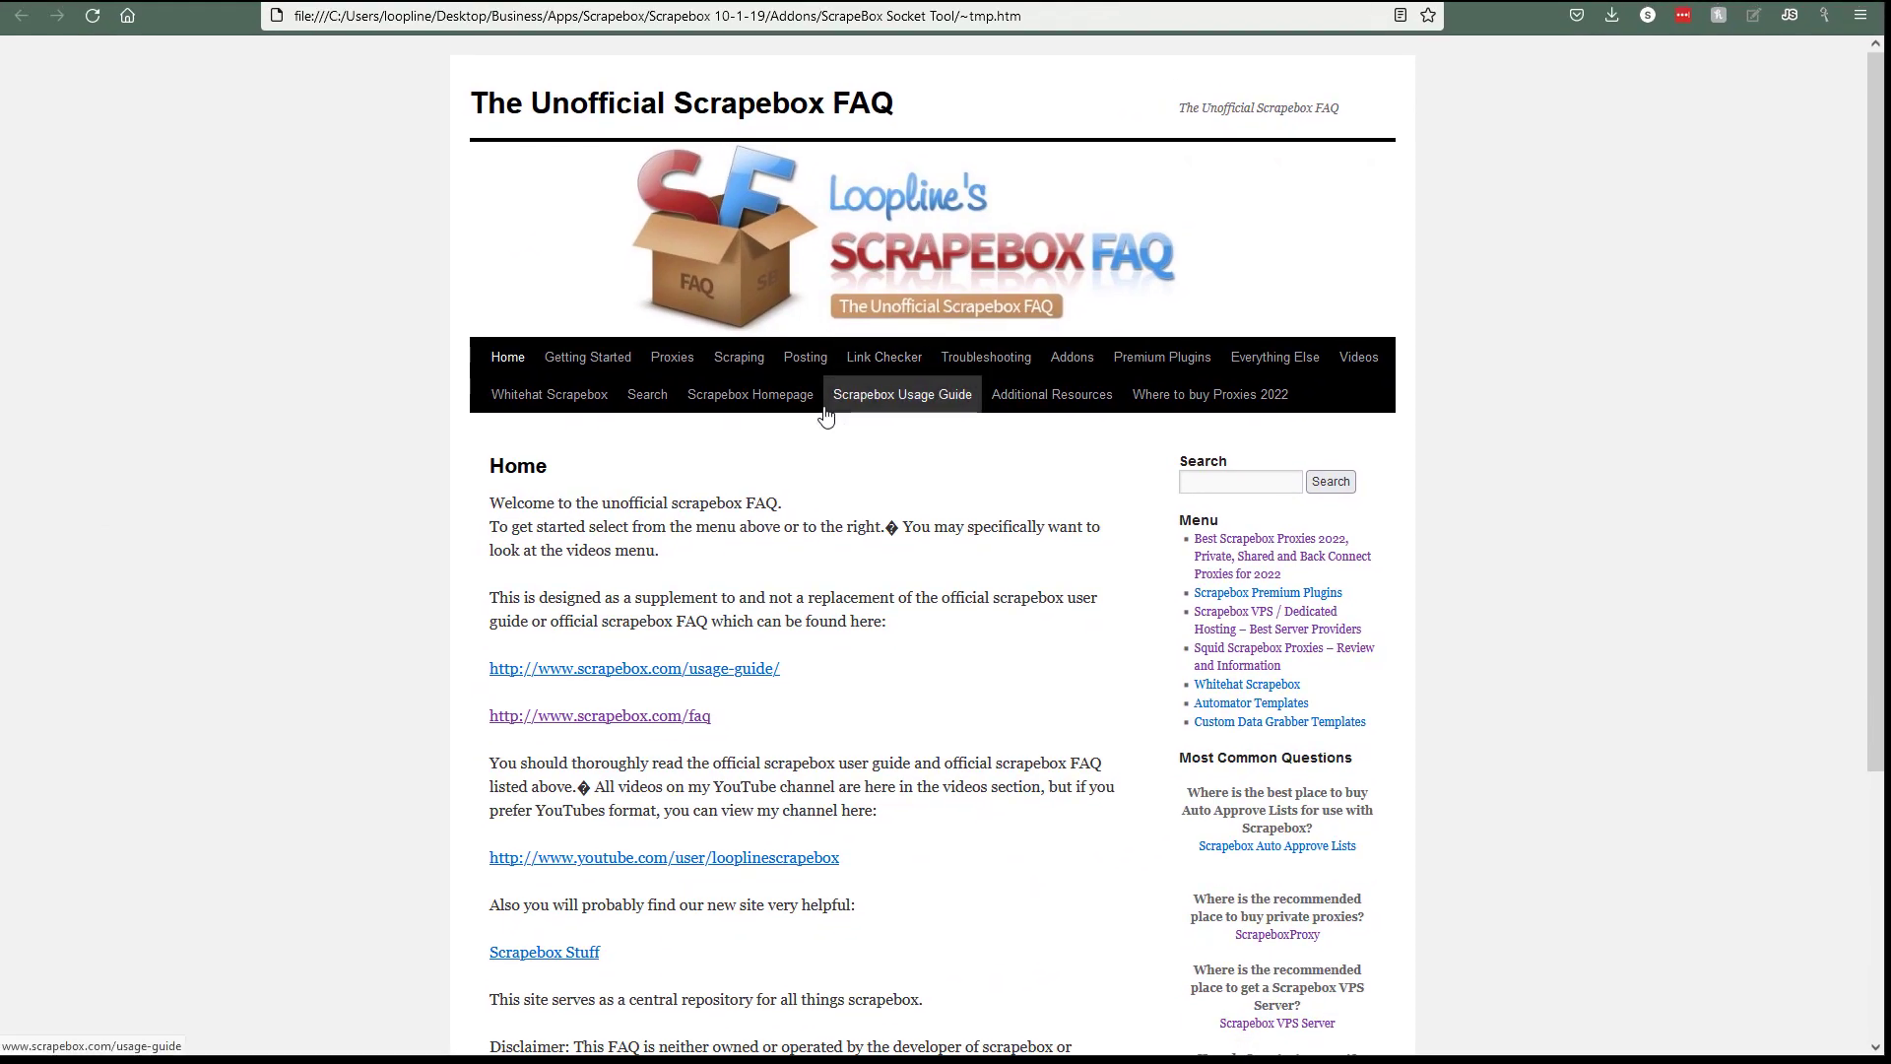
- View the FAQ page's HTML source, close it, select the garbled character after 'right.', then close the browser window
key(ctrl+u)
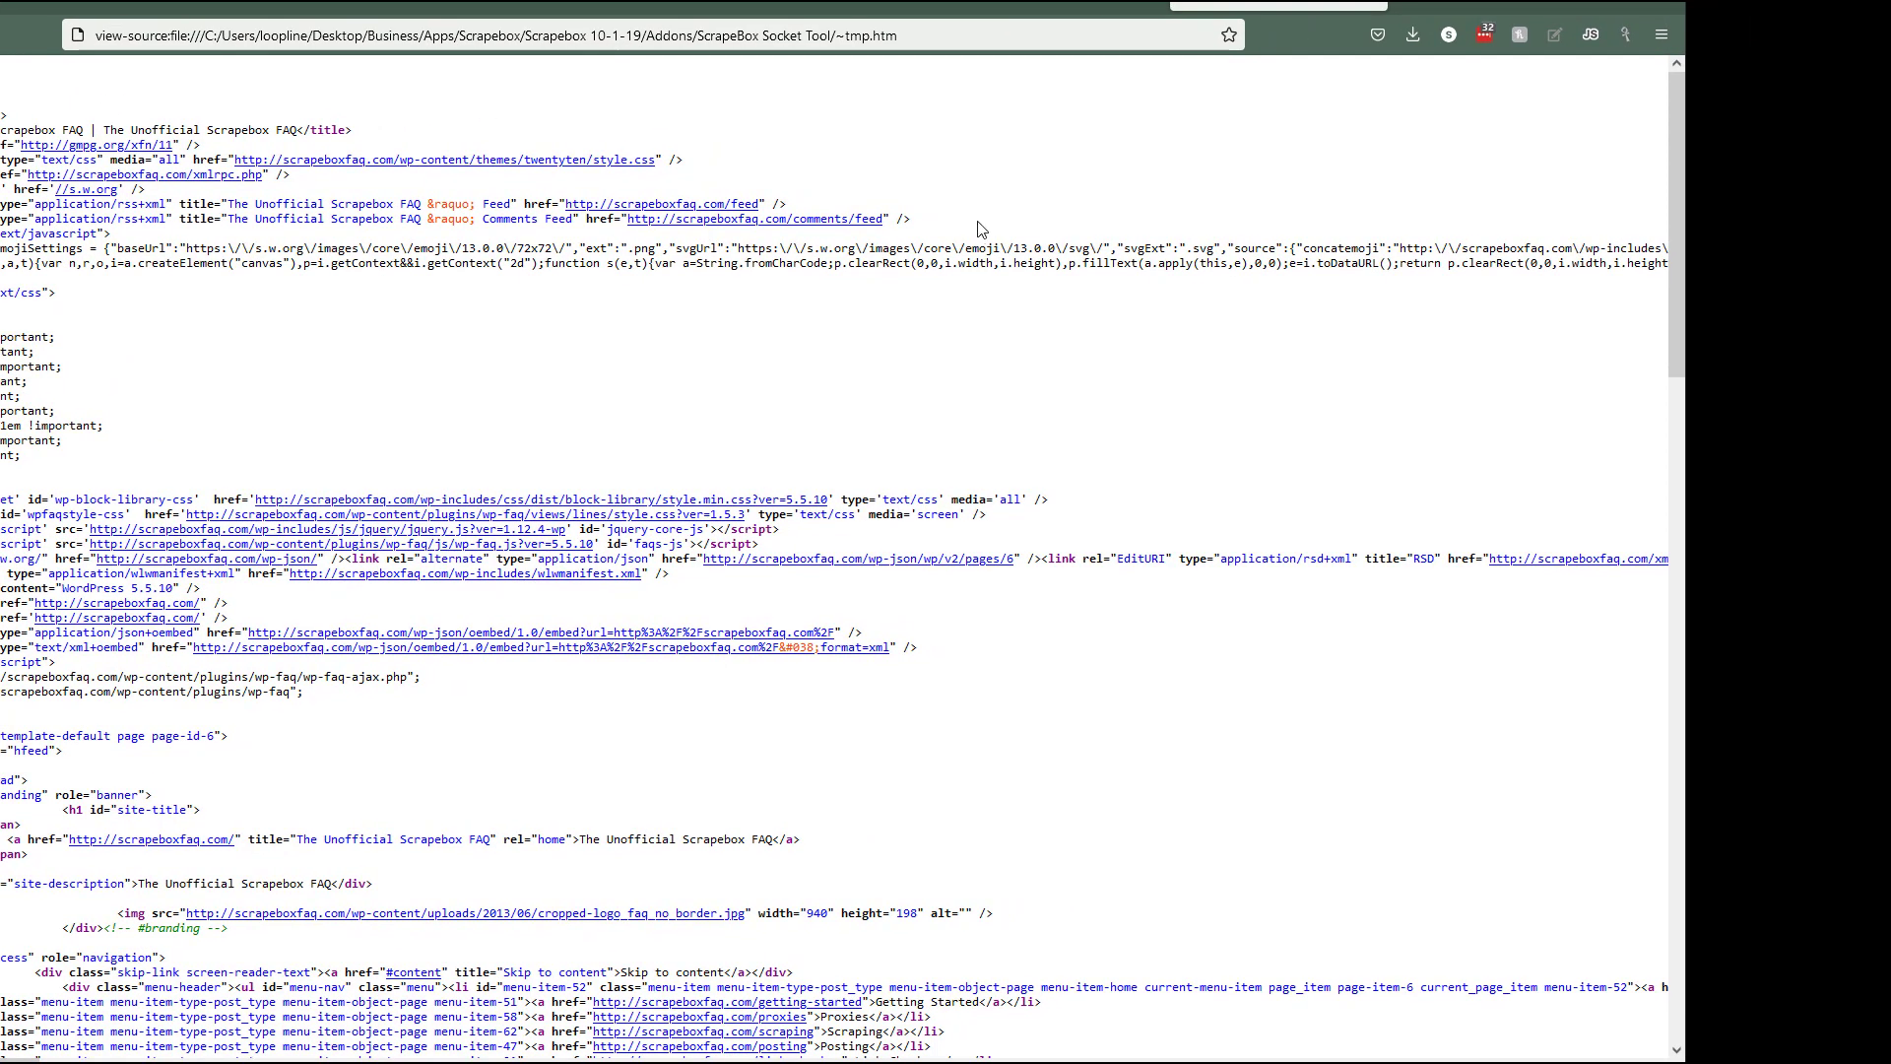
click(1376, 8)
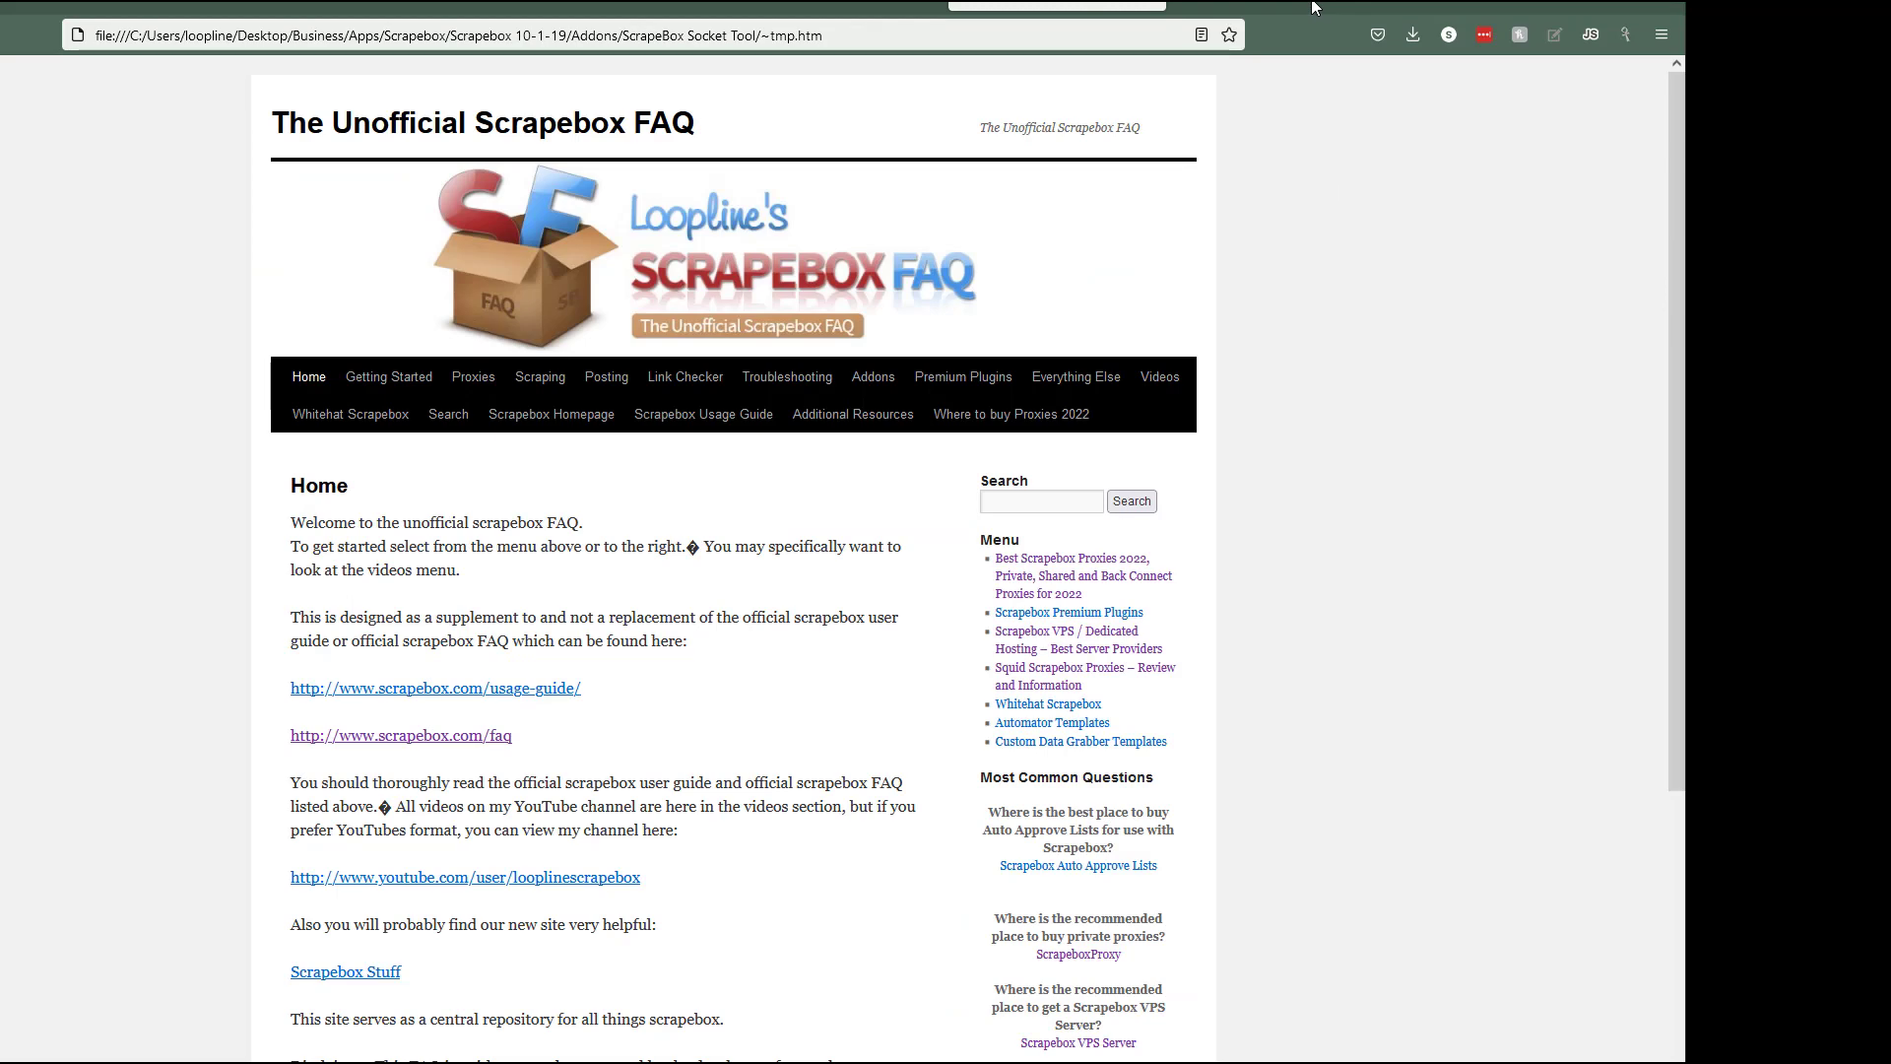
double_click(692, 547)
scroll(576, 568, down, 4)
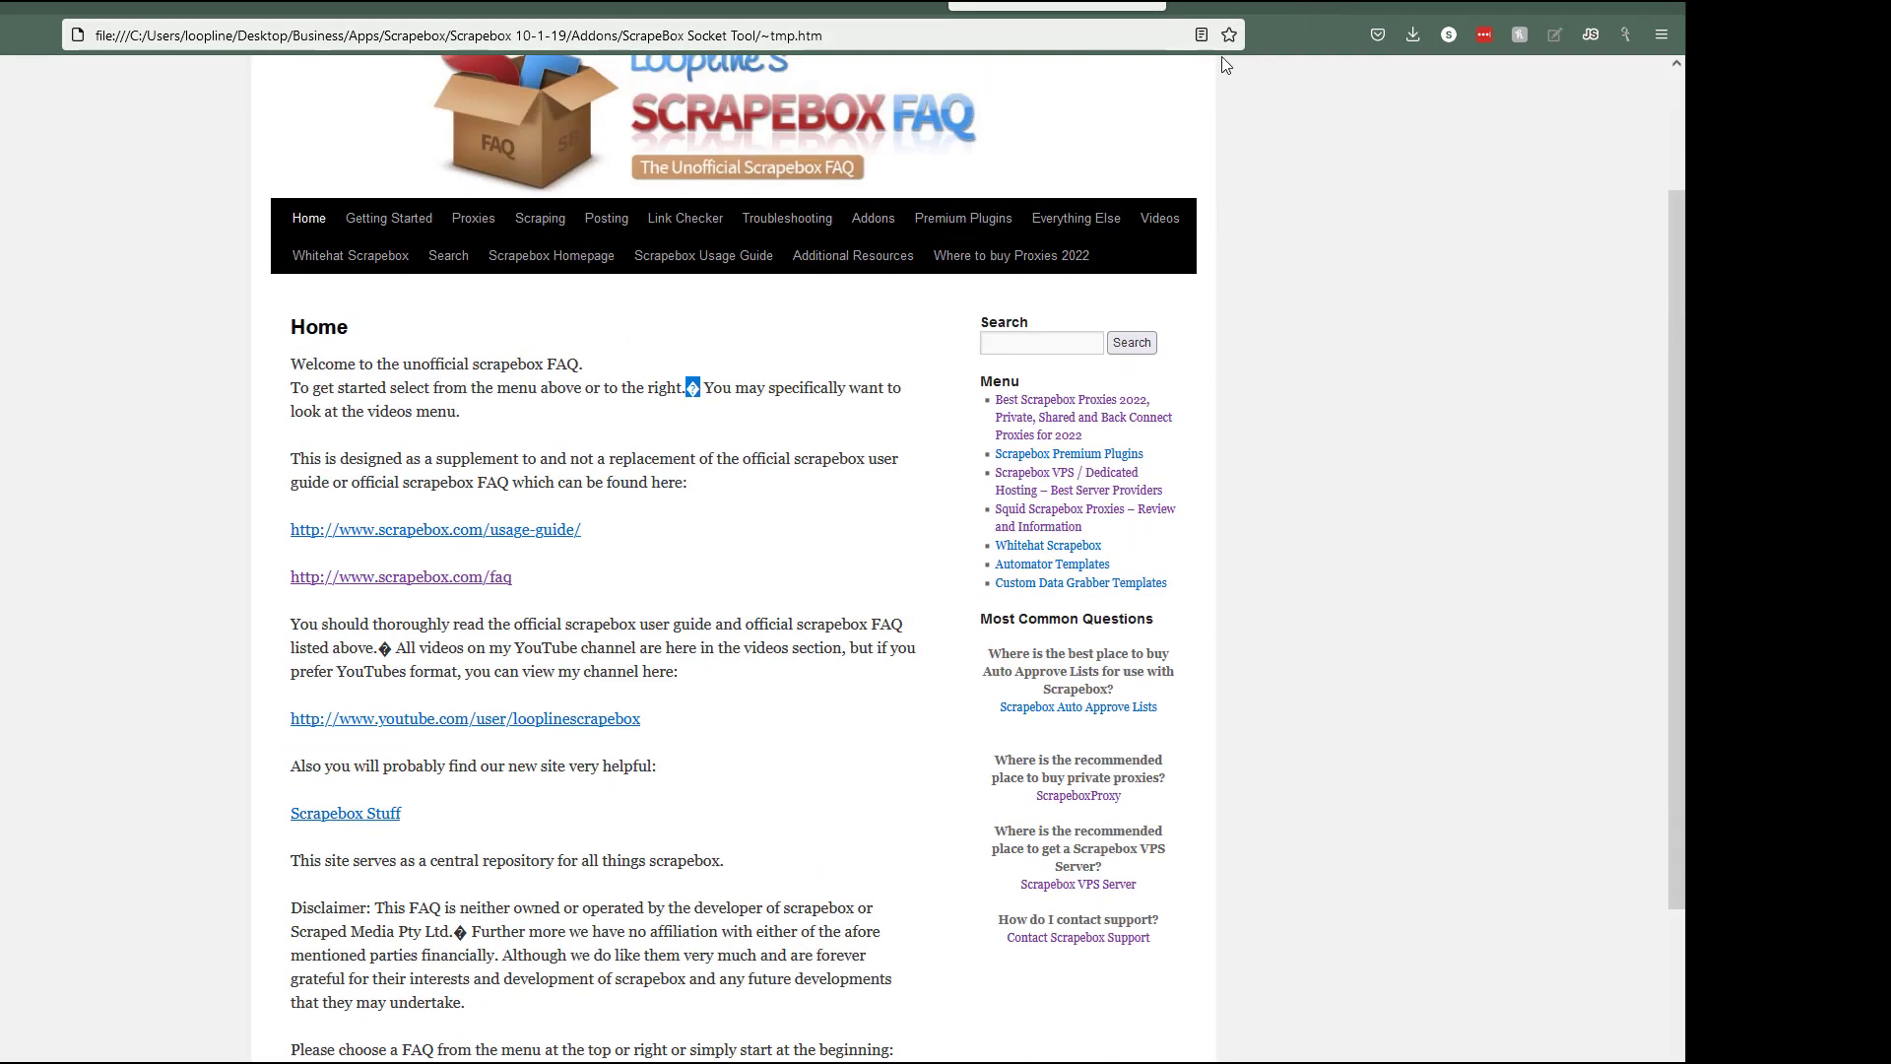
drag(682, 388, 715, 388)
key(ctrl+w)
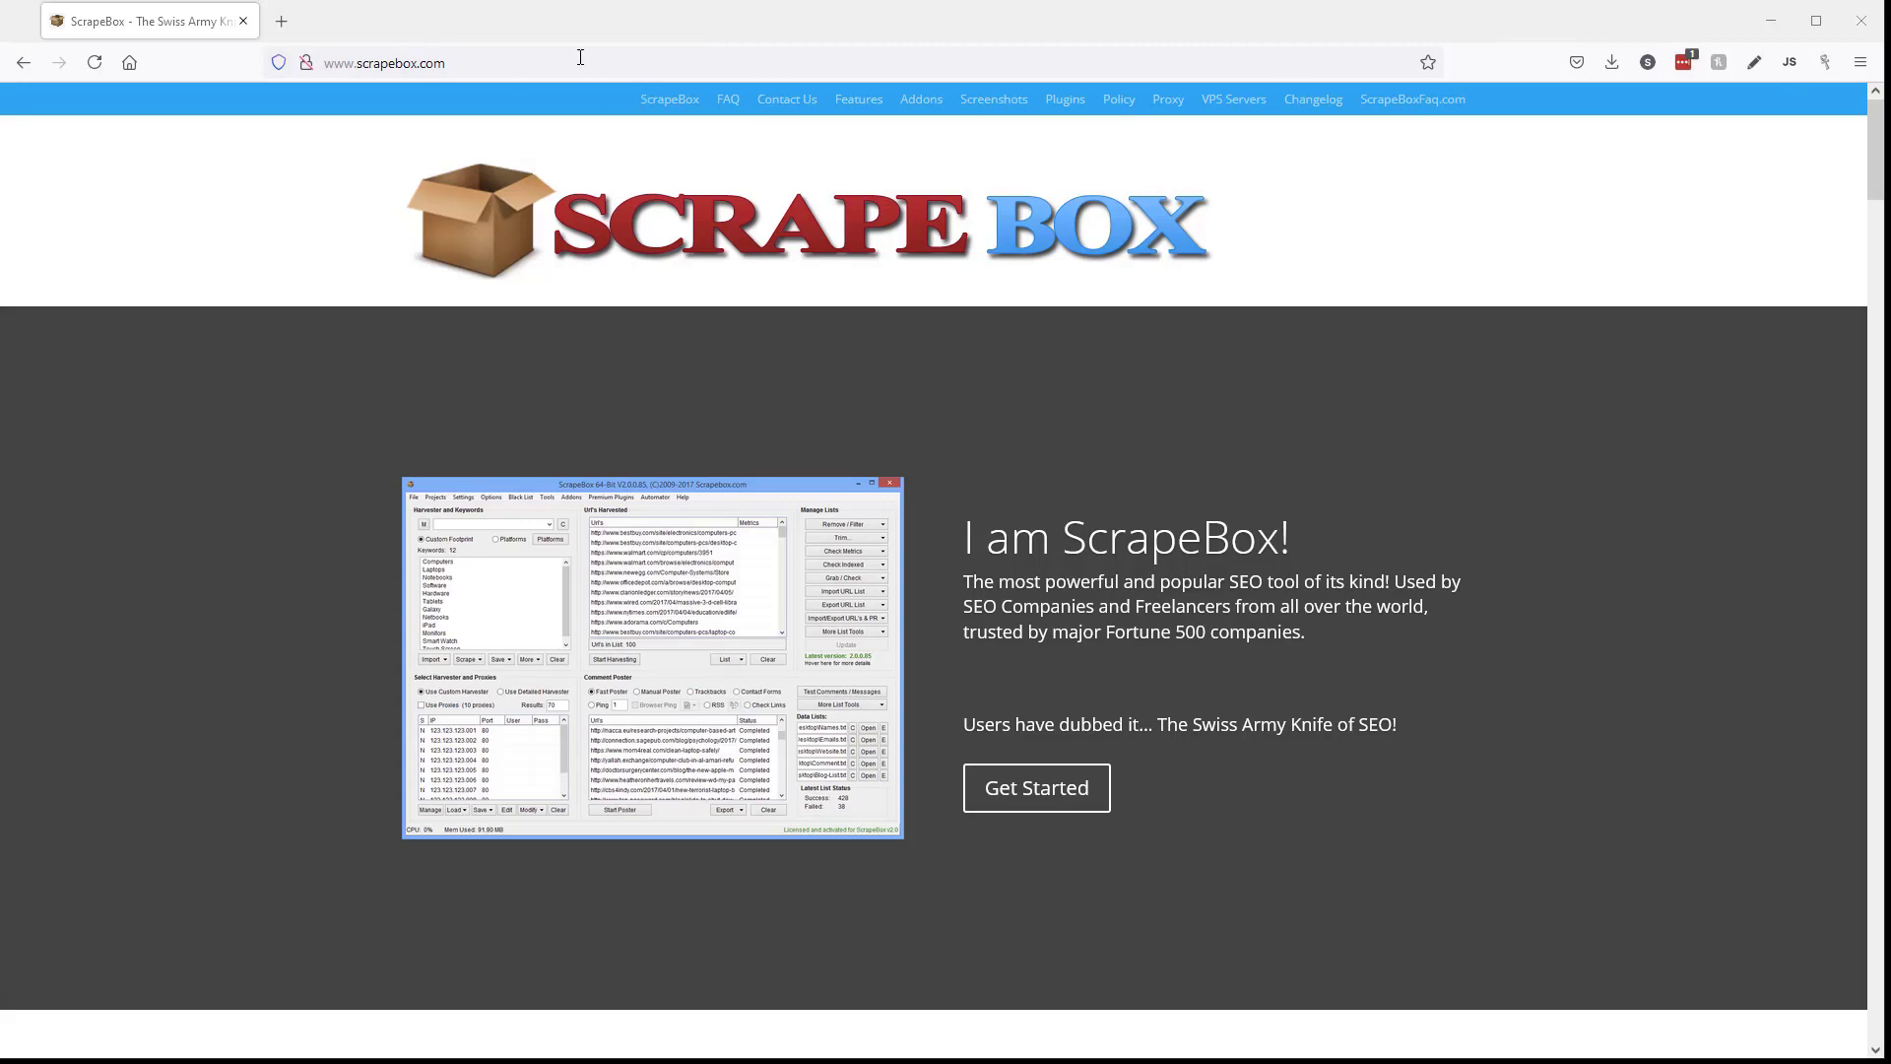
scroll(849, 376, down, 20)
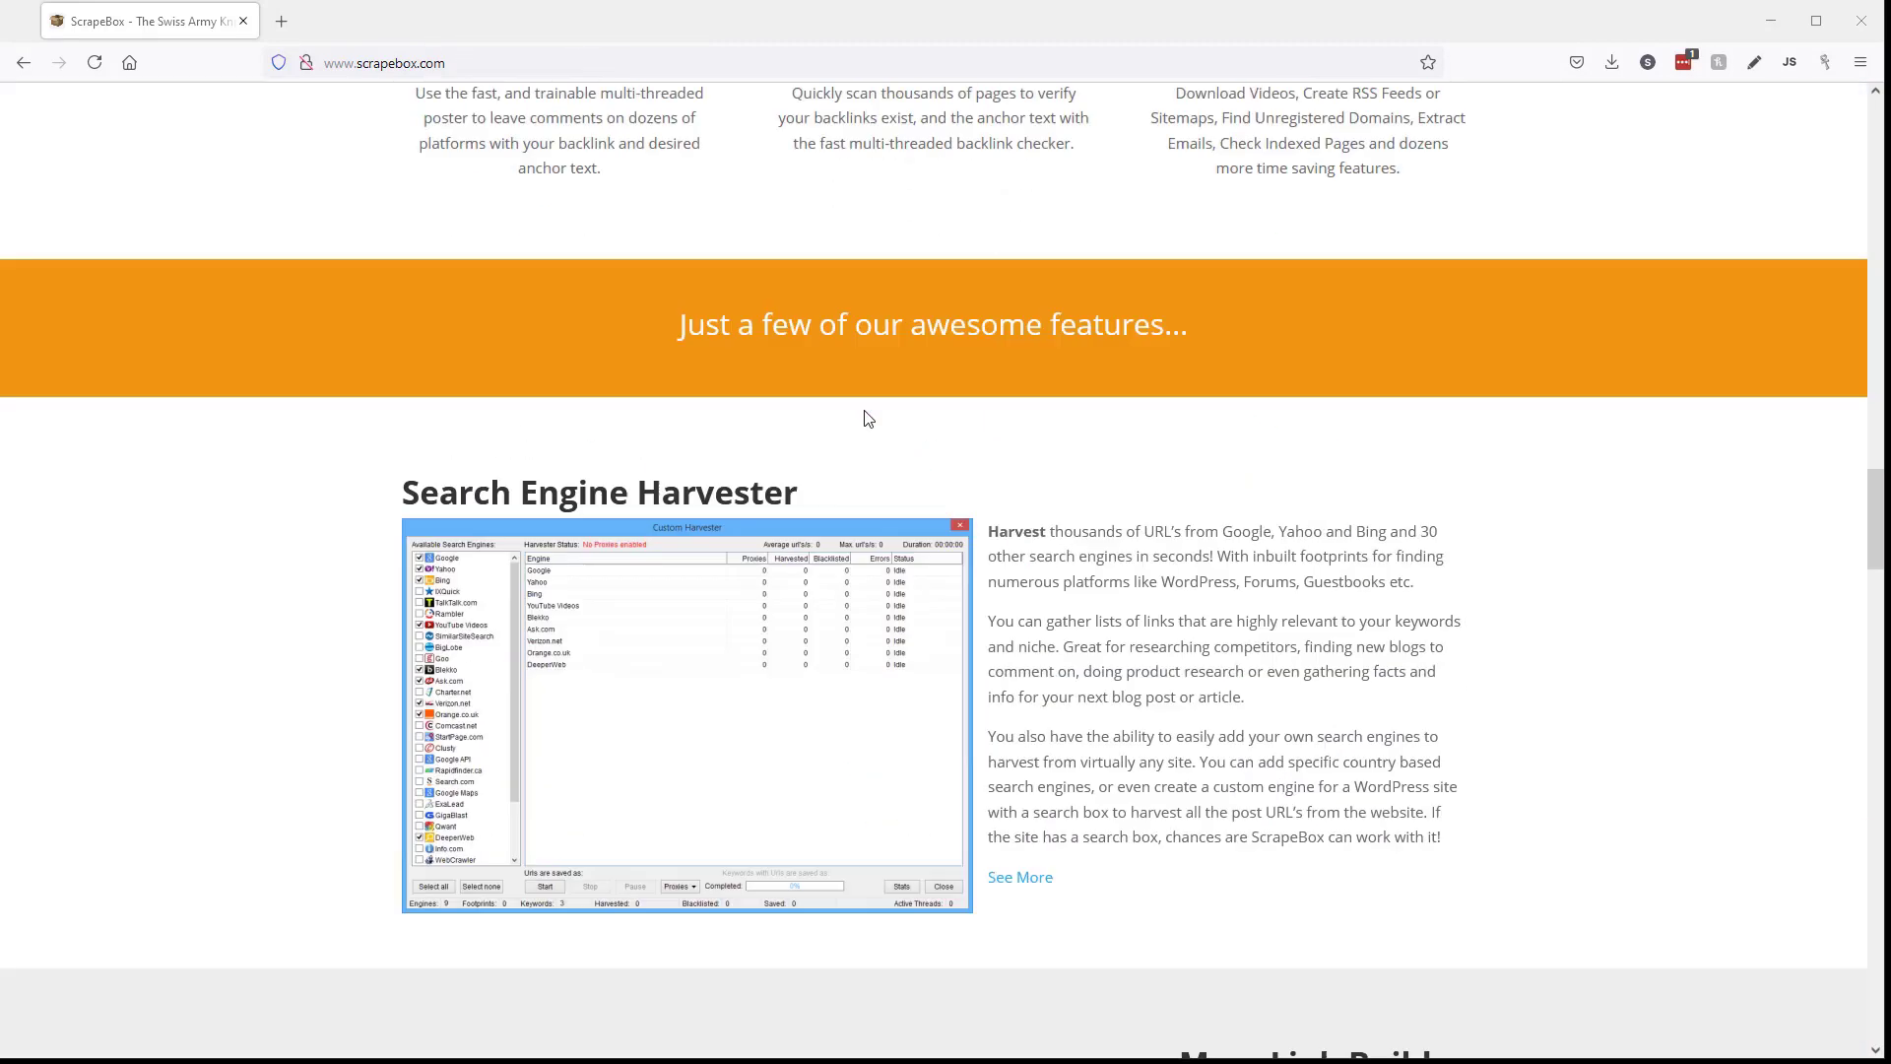
scroll(877, 407, down, 5)
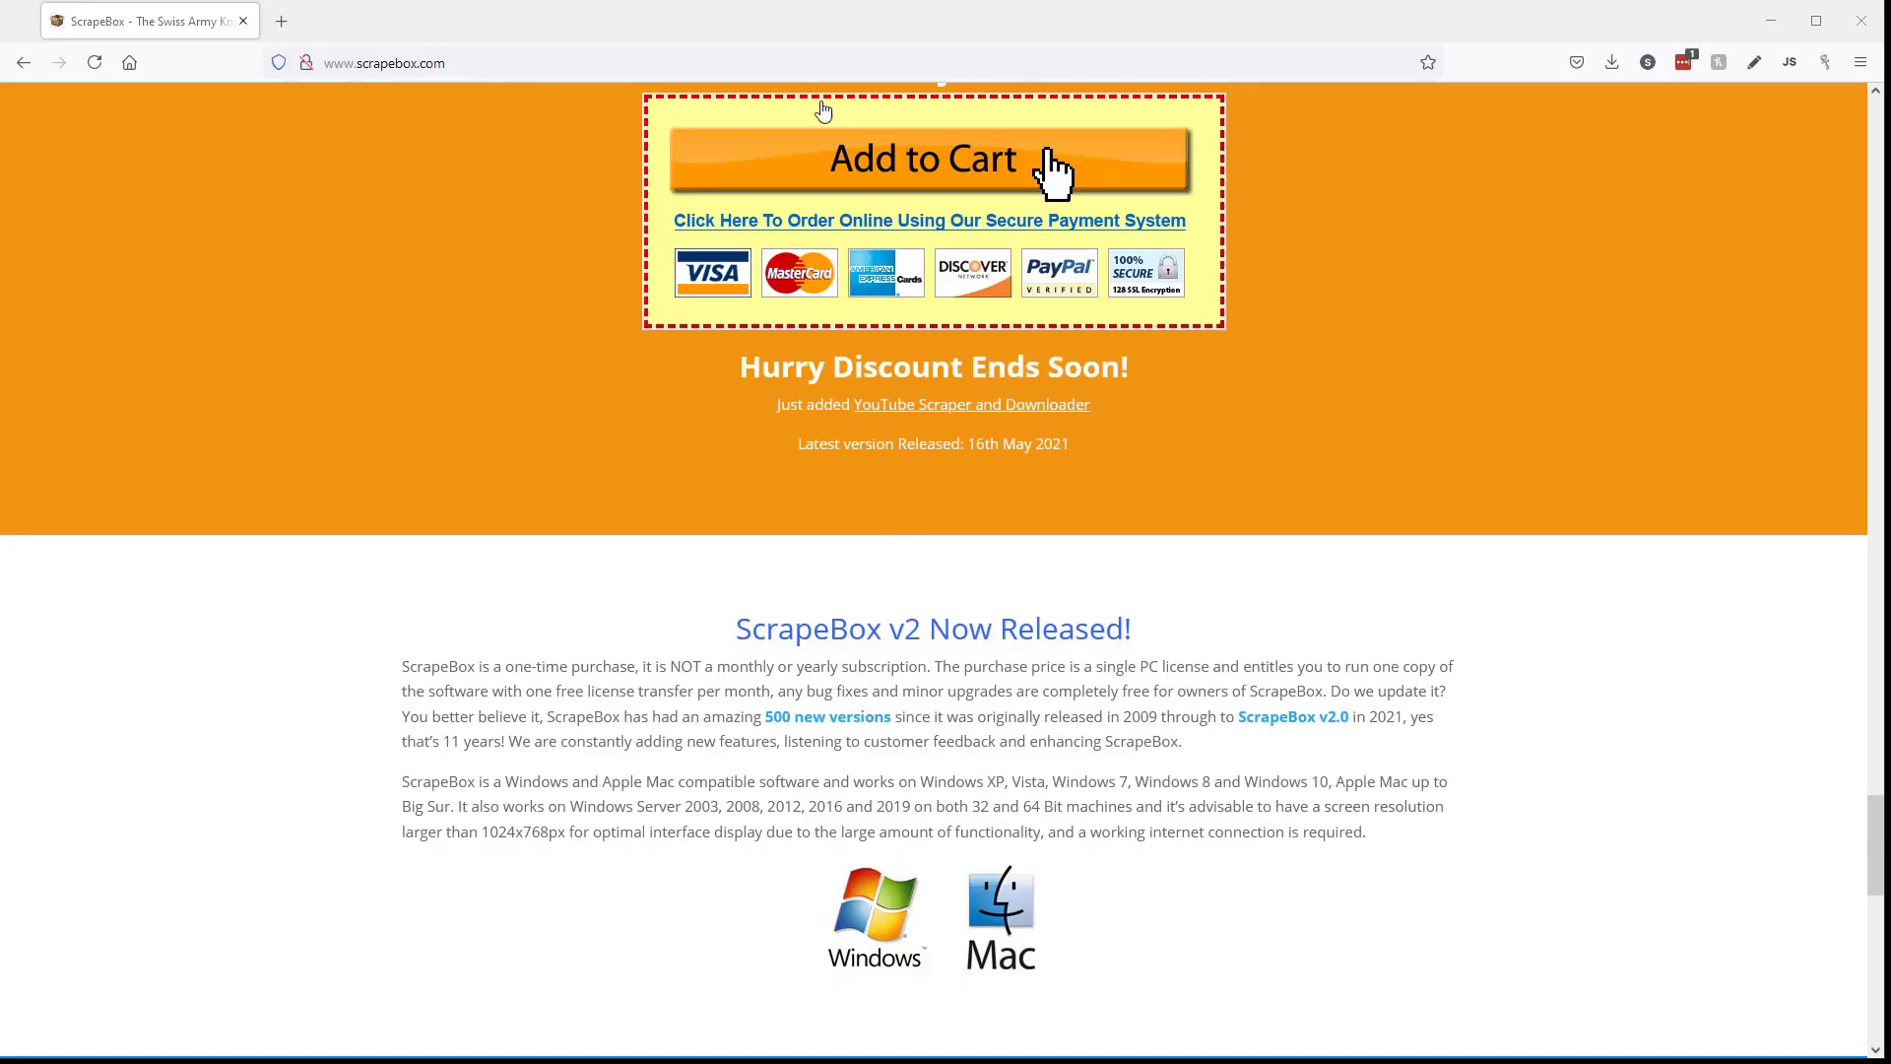